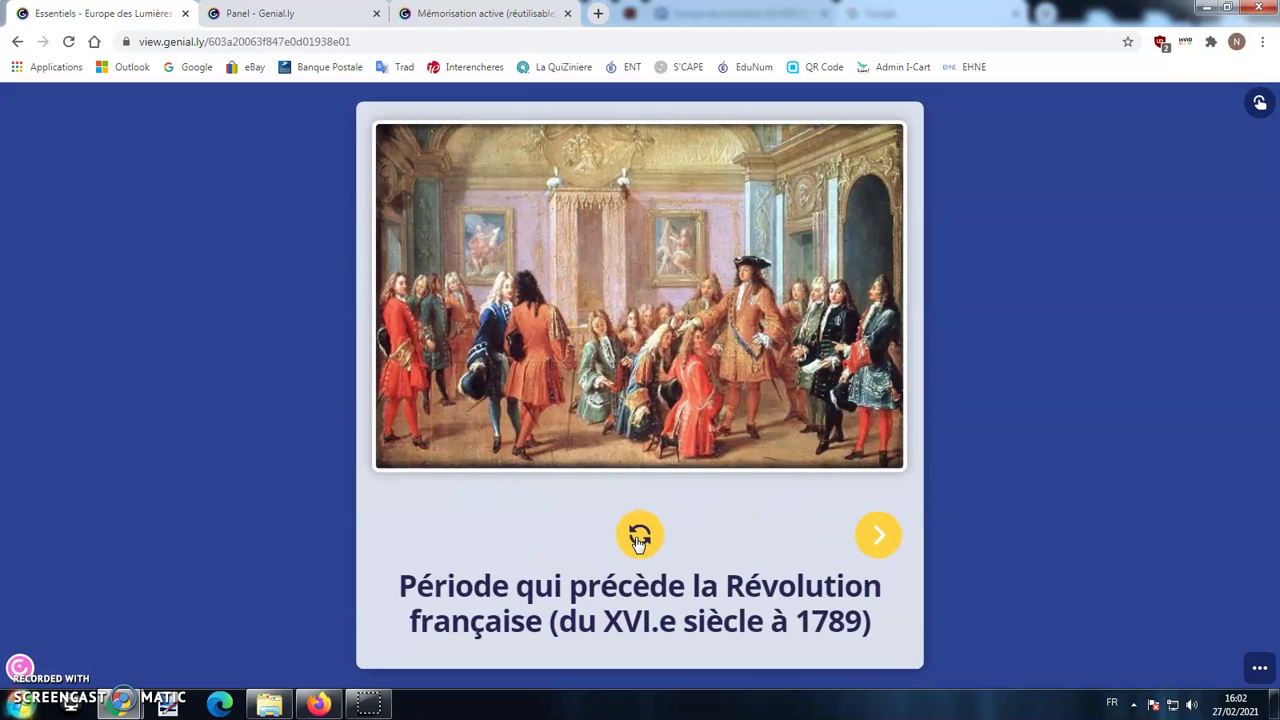
Flip the first two cards of the Europe des Lumières flashcards and advance to question 3.
click(639, 538)
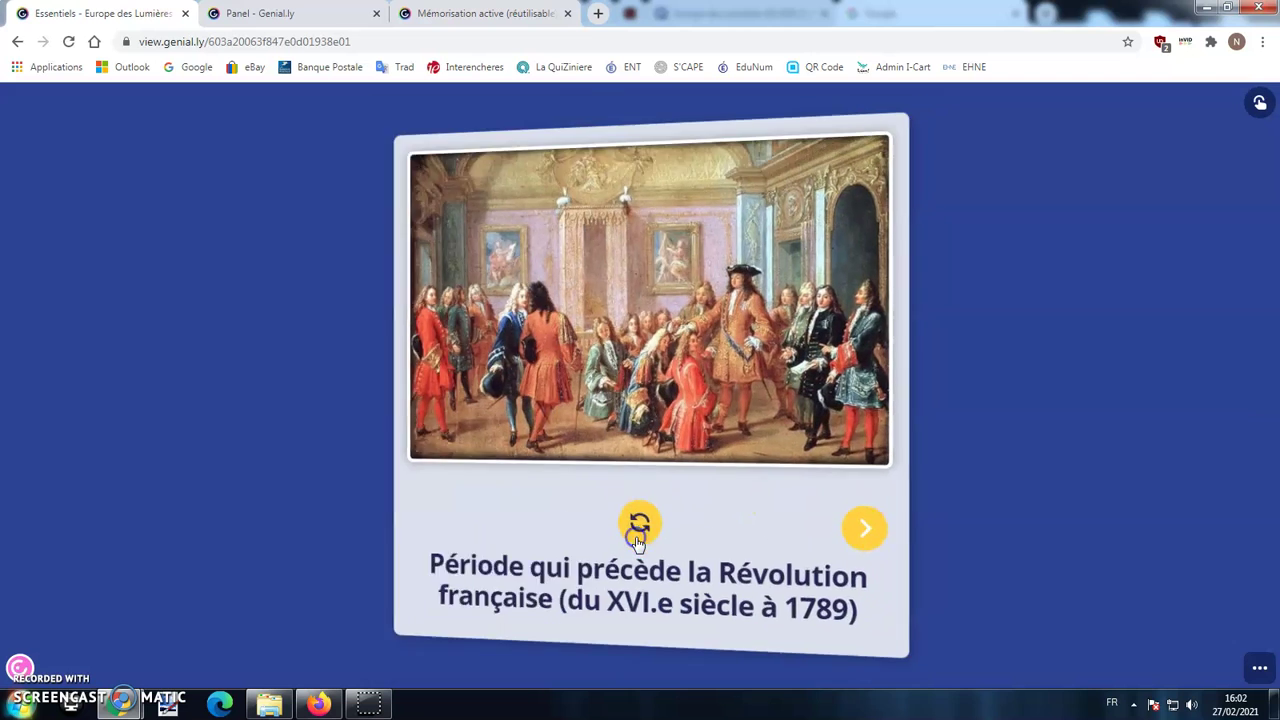
click(634, 538)
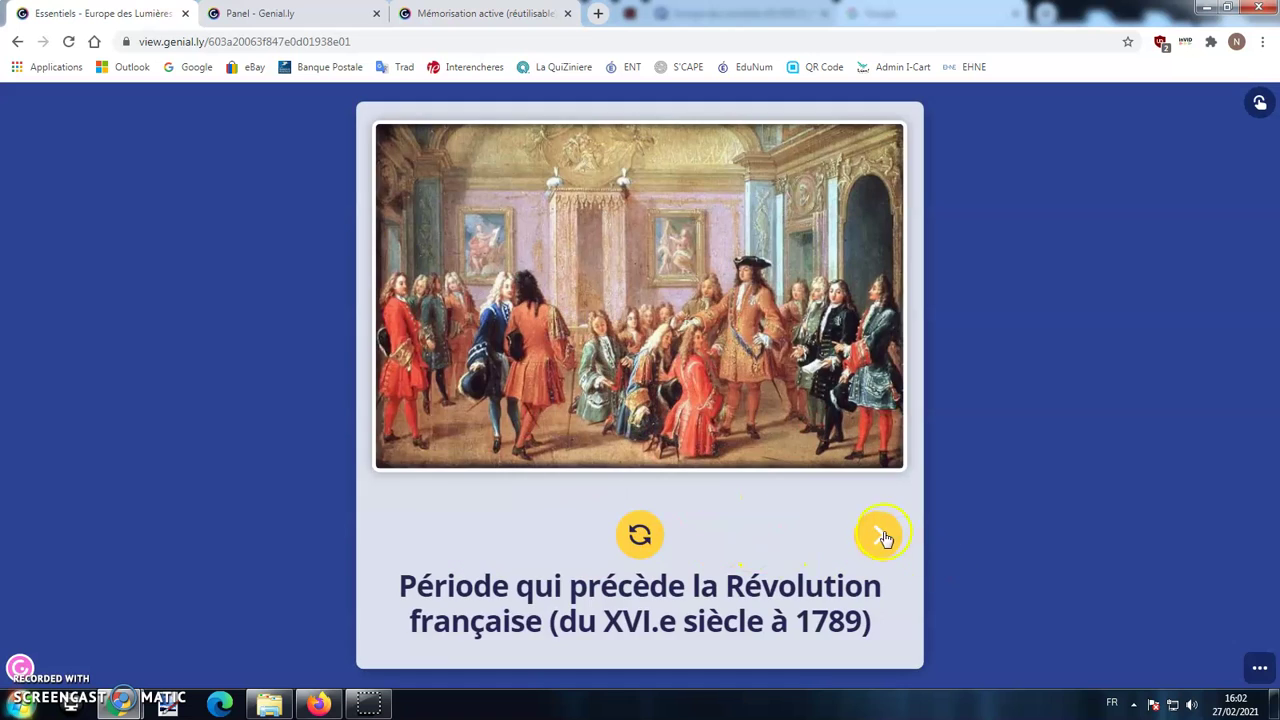
click(880, 537)
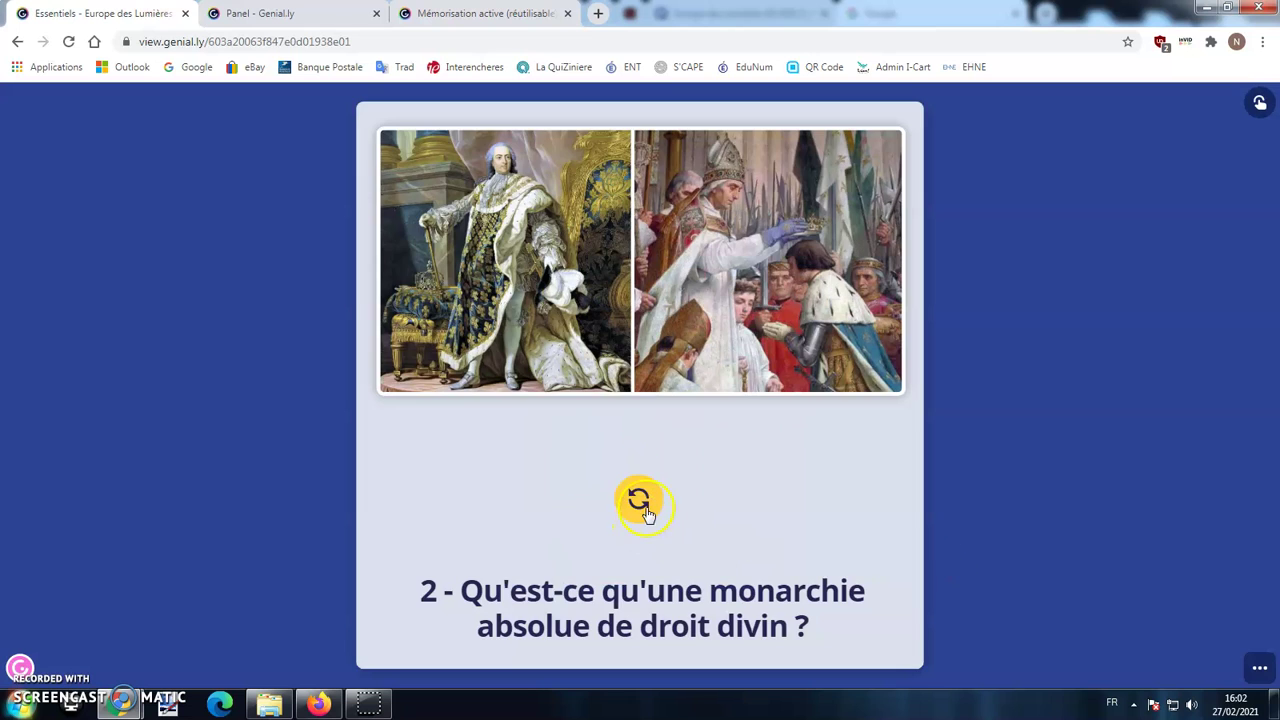
click(645, 510)
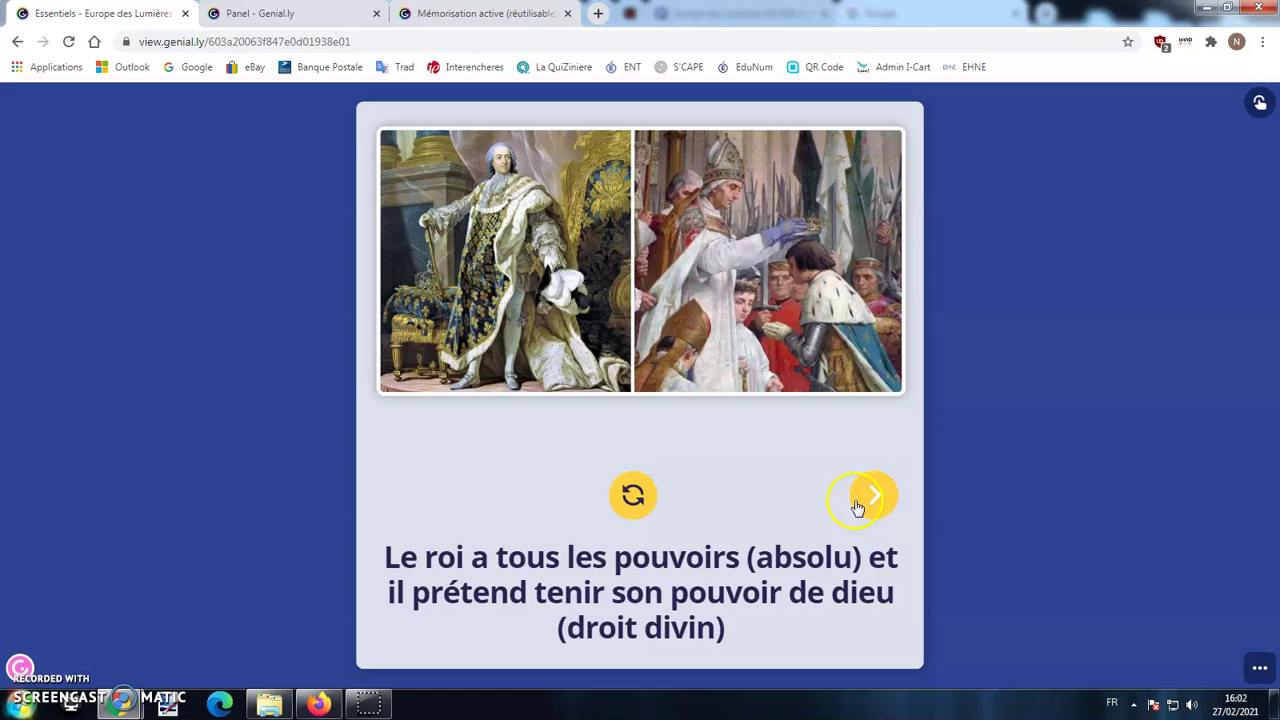
click(872, 496)
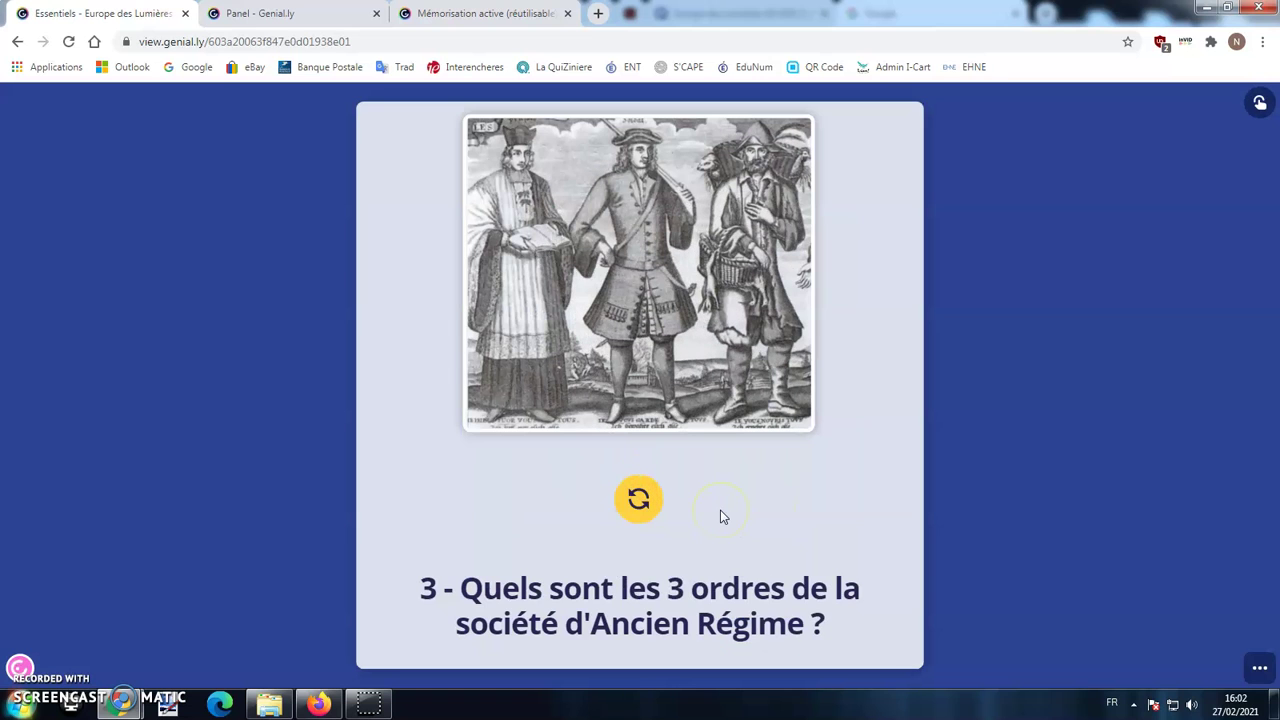
Start a new creation from the Genially dashboard and search the templates for "flip".
click(262, 13)
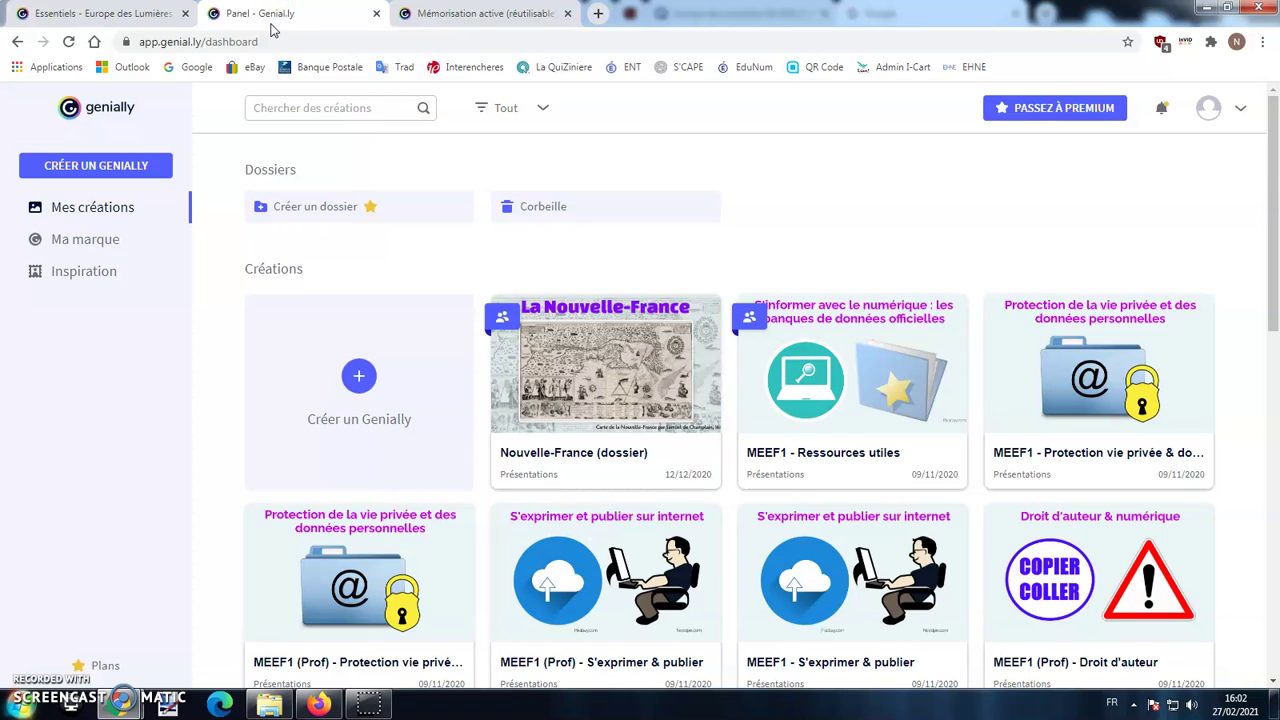
click(117, 168)
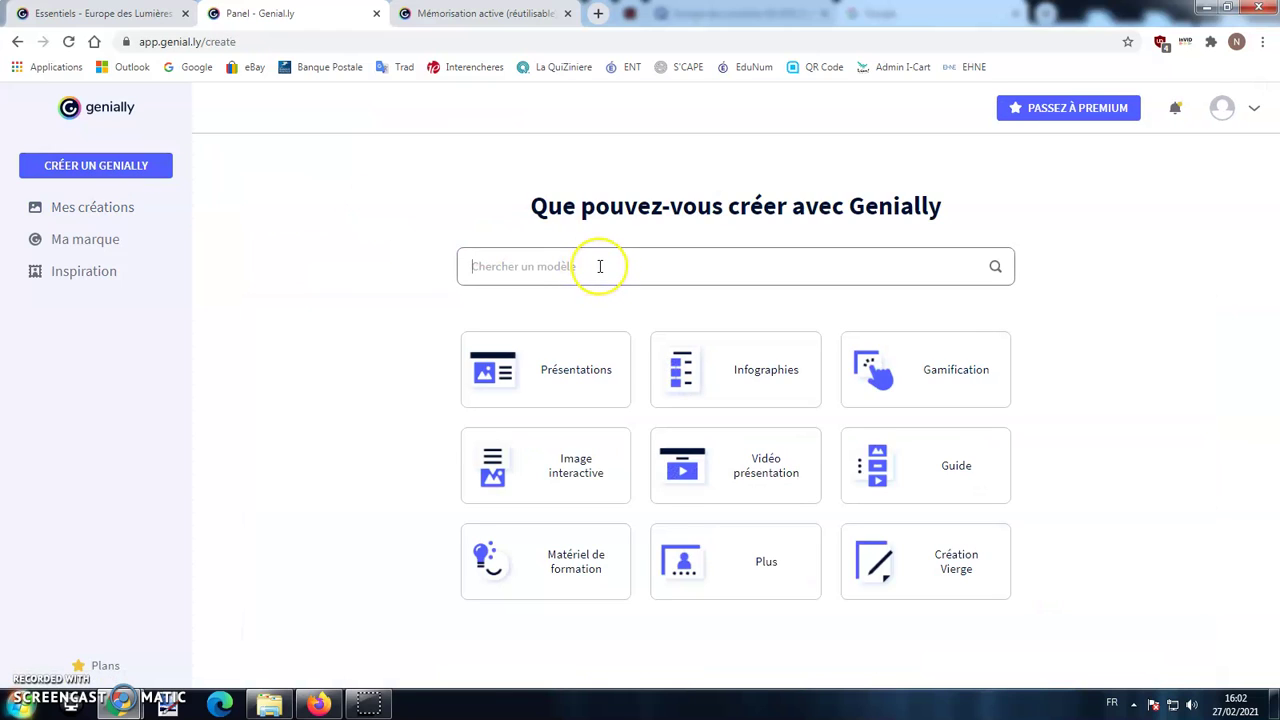
text(flip)
click(960, 266)
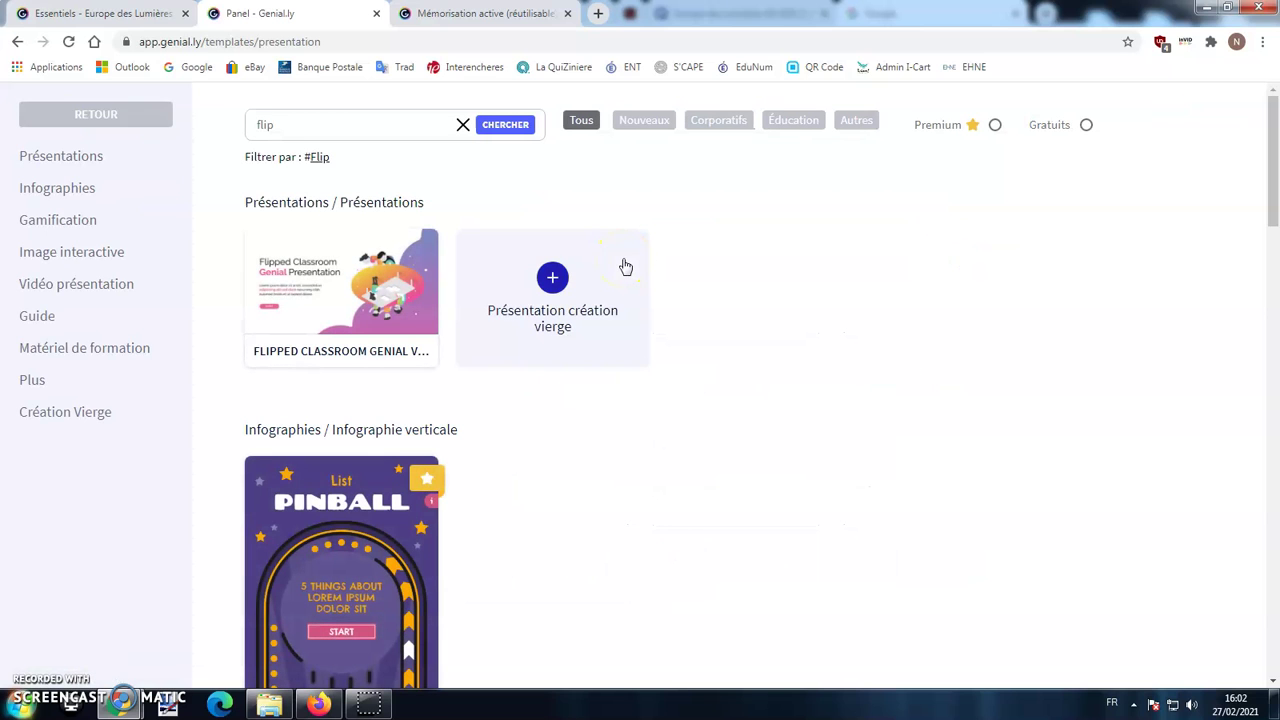
Preview the card flip of the BEFORE - AFTER FLIP interactive card template and create a genially from it.
scroll(546, 289, down, 10)
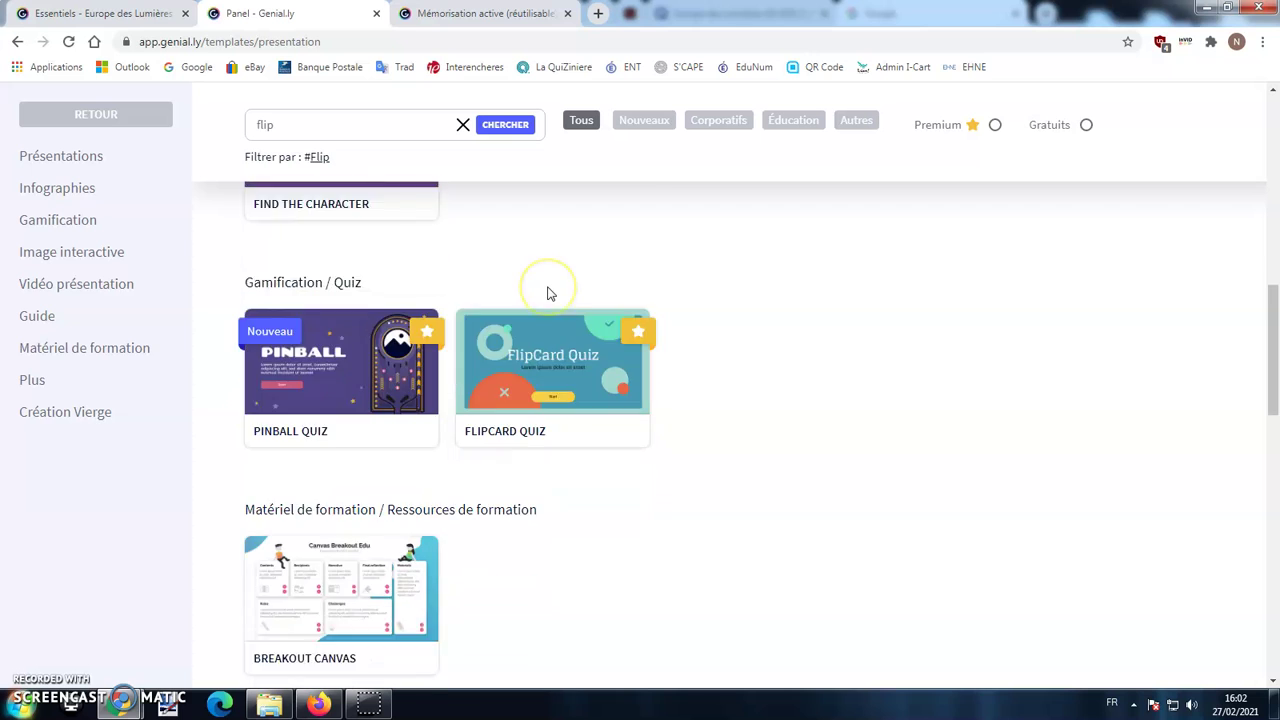
scroll(548, 293, down, 3)
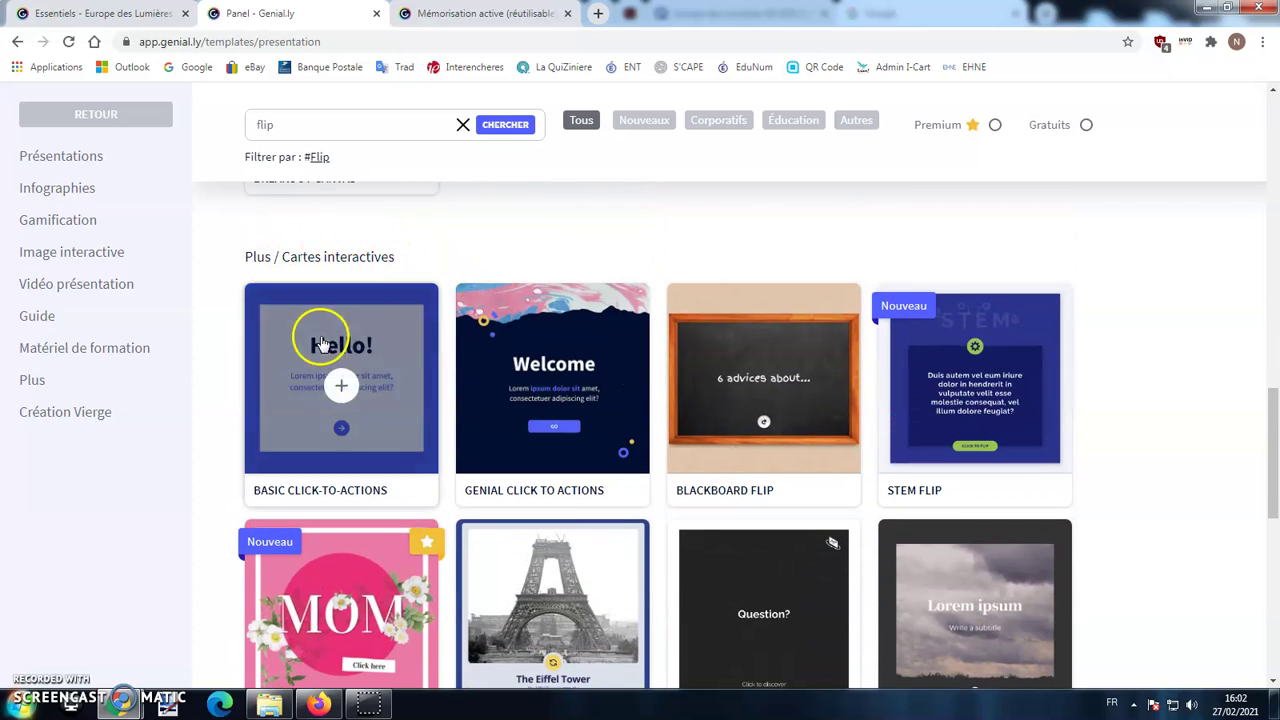
scroll(966, 340, down, 1)
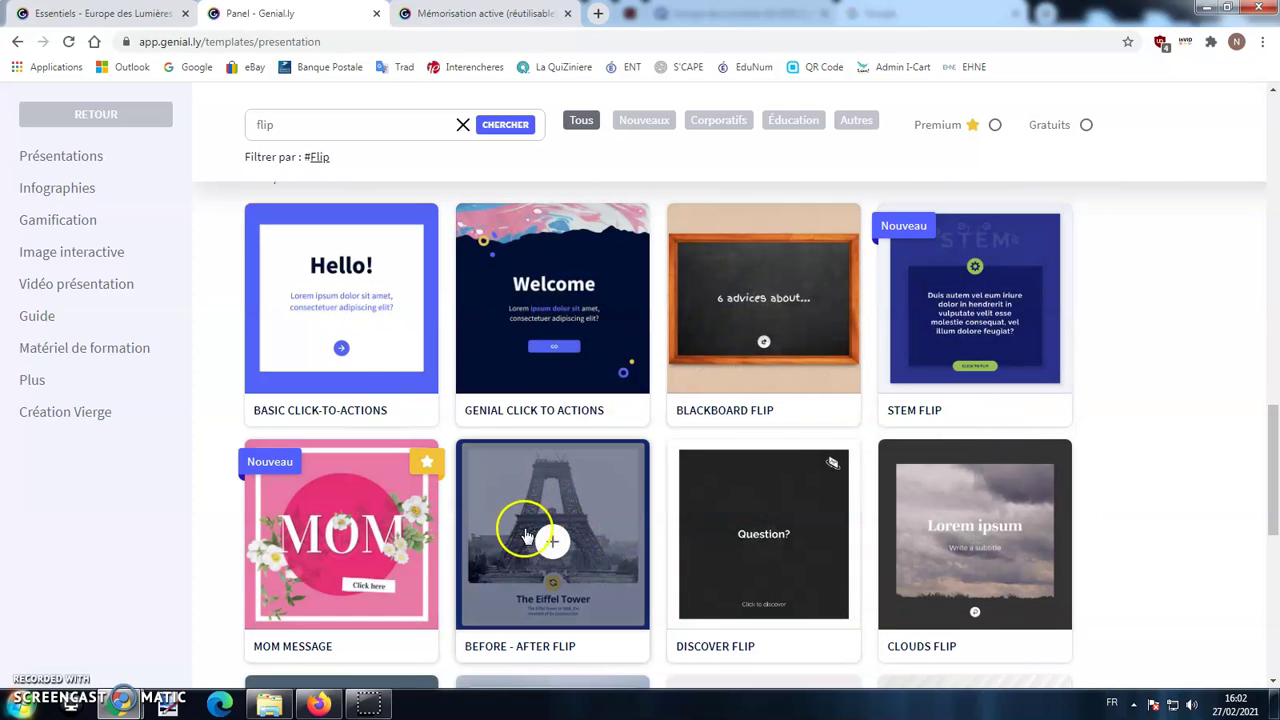
click(551, 541)
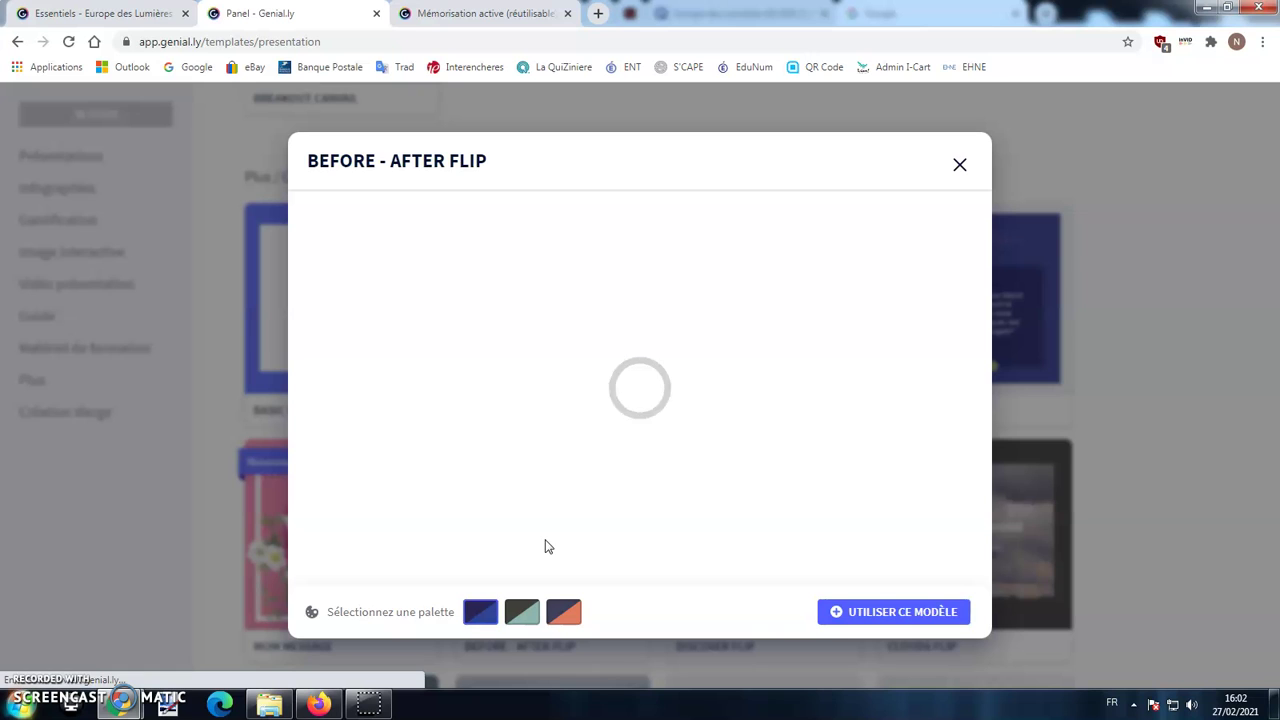
click(640, 484)
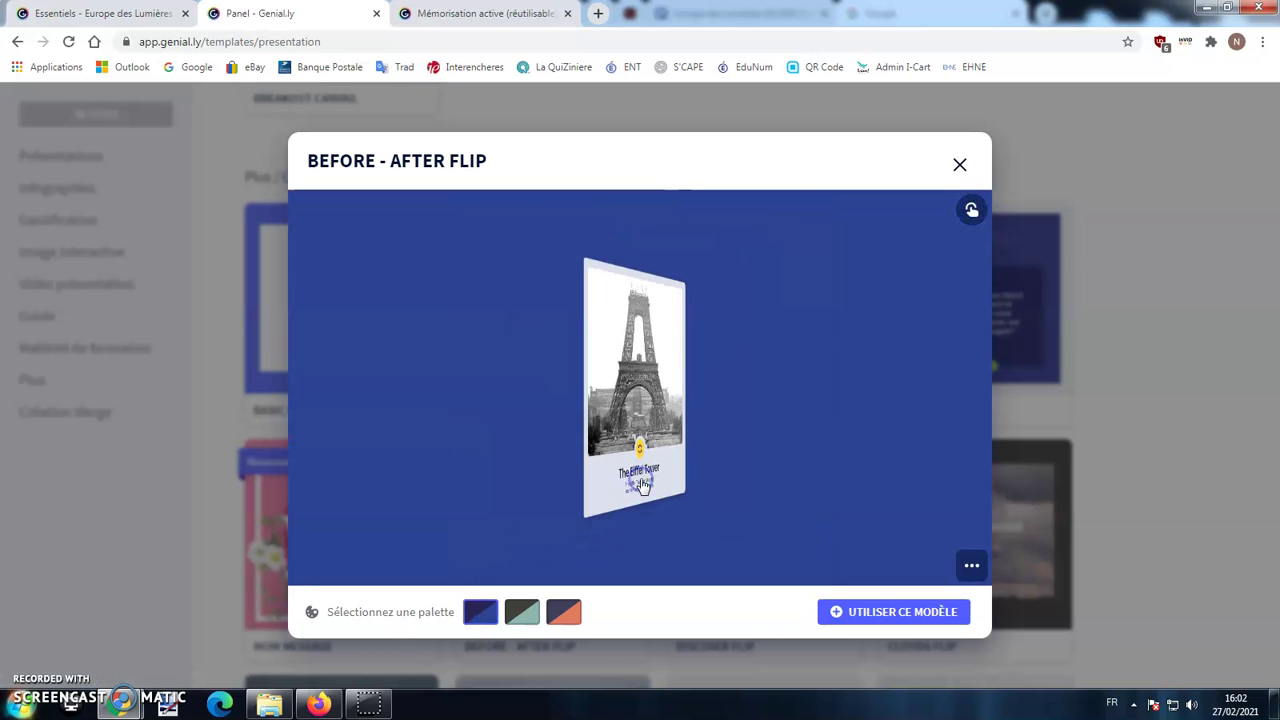
click(640, 484)
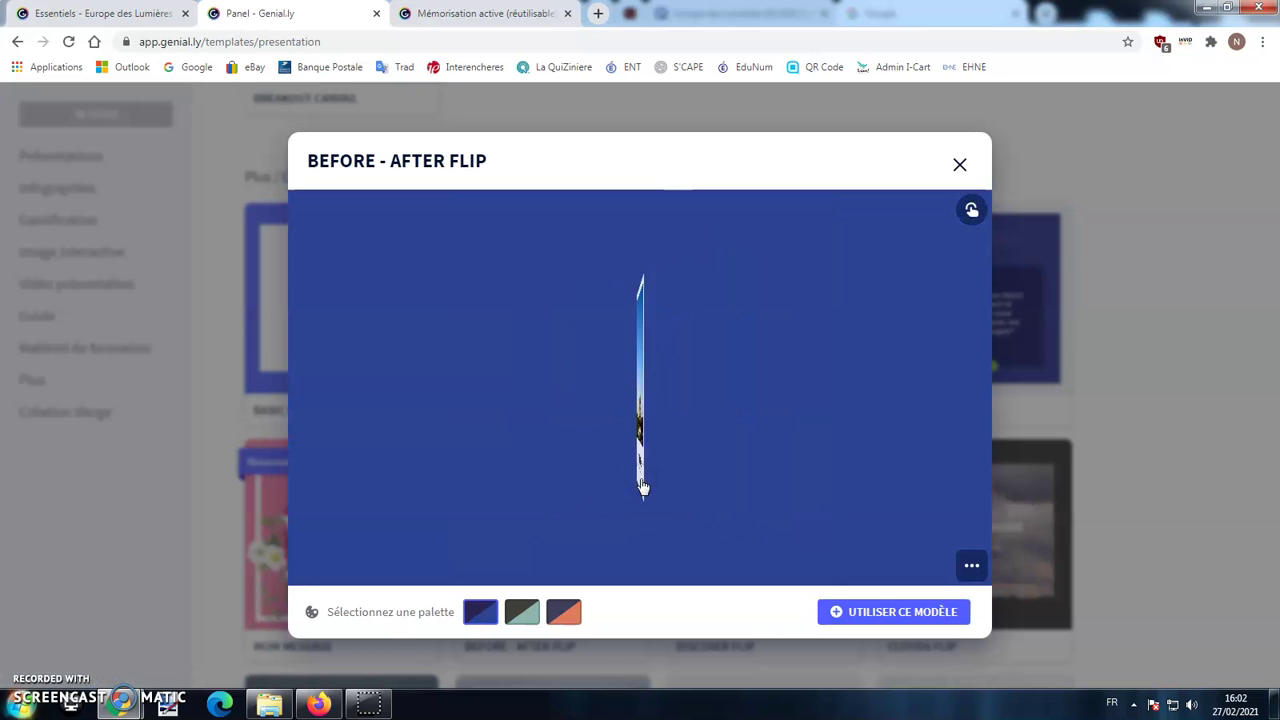
click(905, 611)
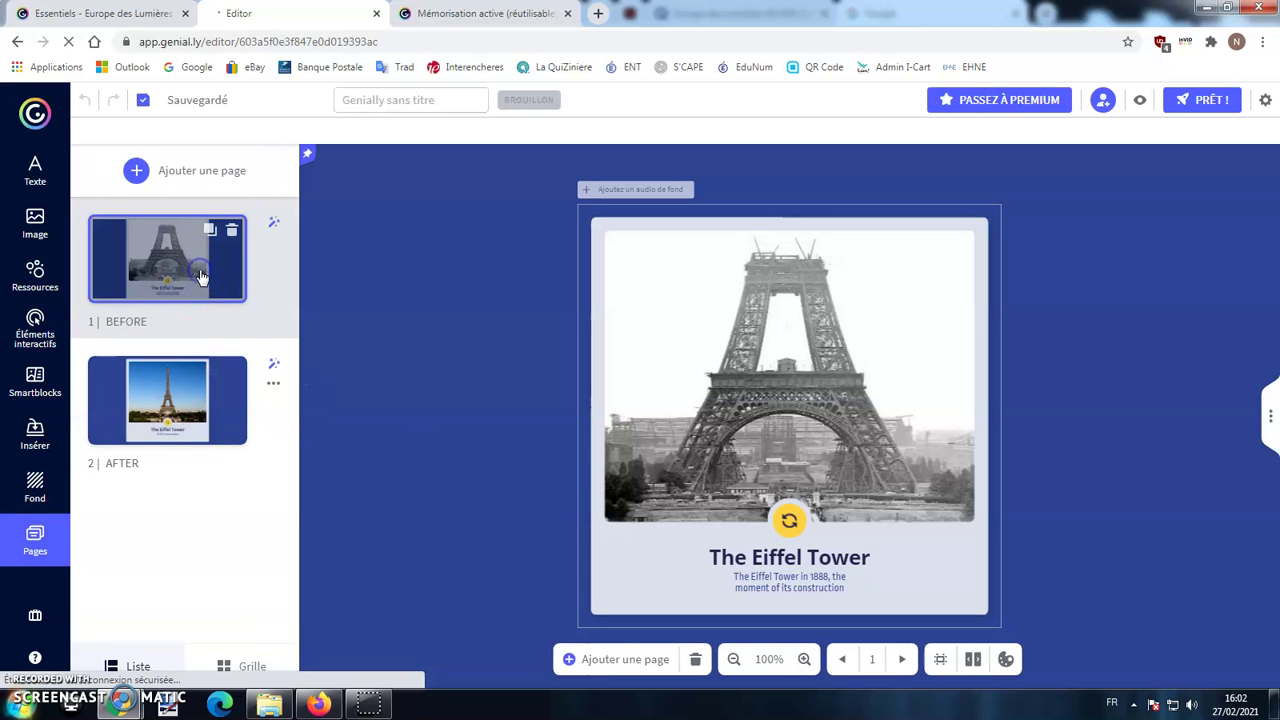
Add a blank page and move it to the first position, ahead of the BEFORE page.
click(200, 395)
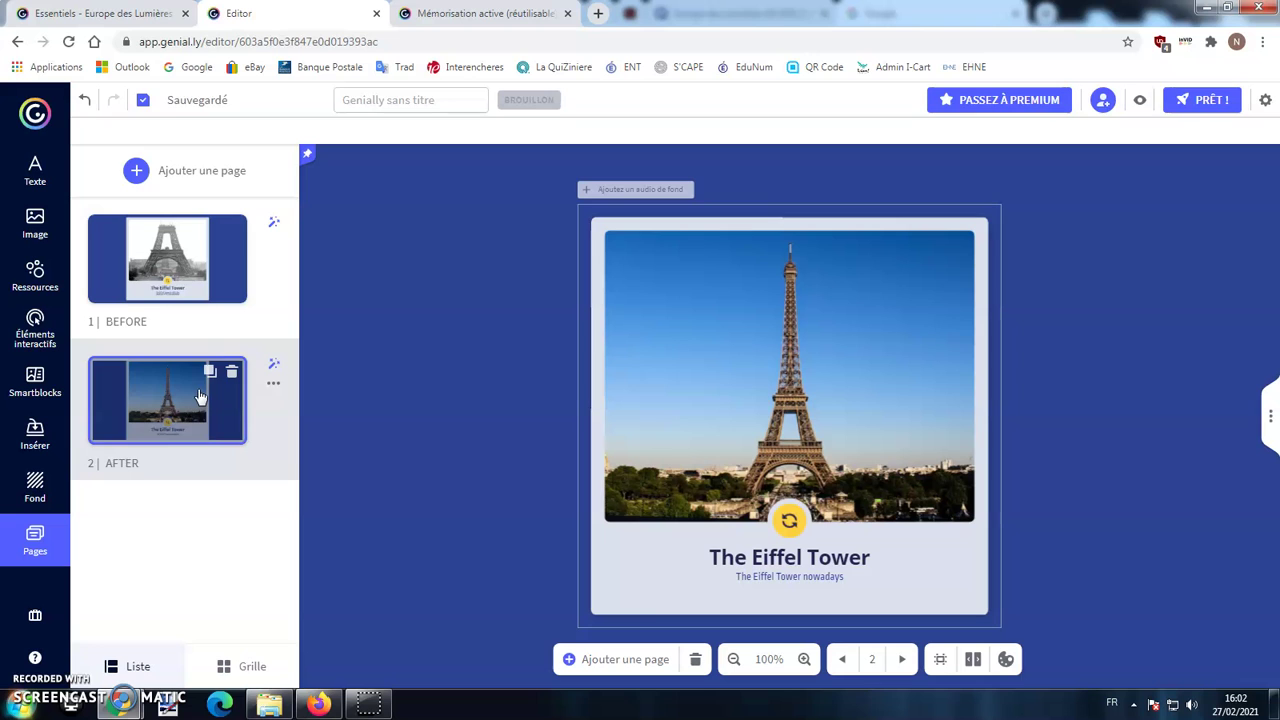
click(137, 172)
click(430, 278)
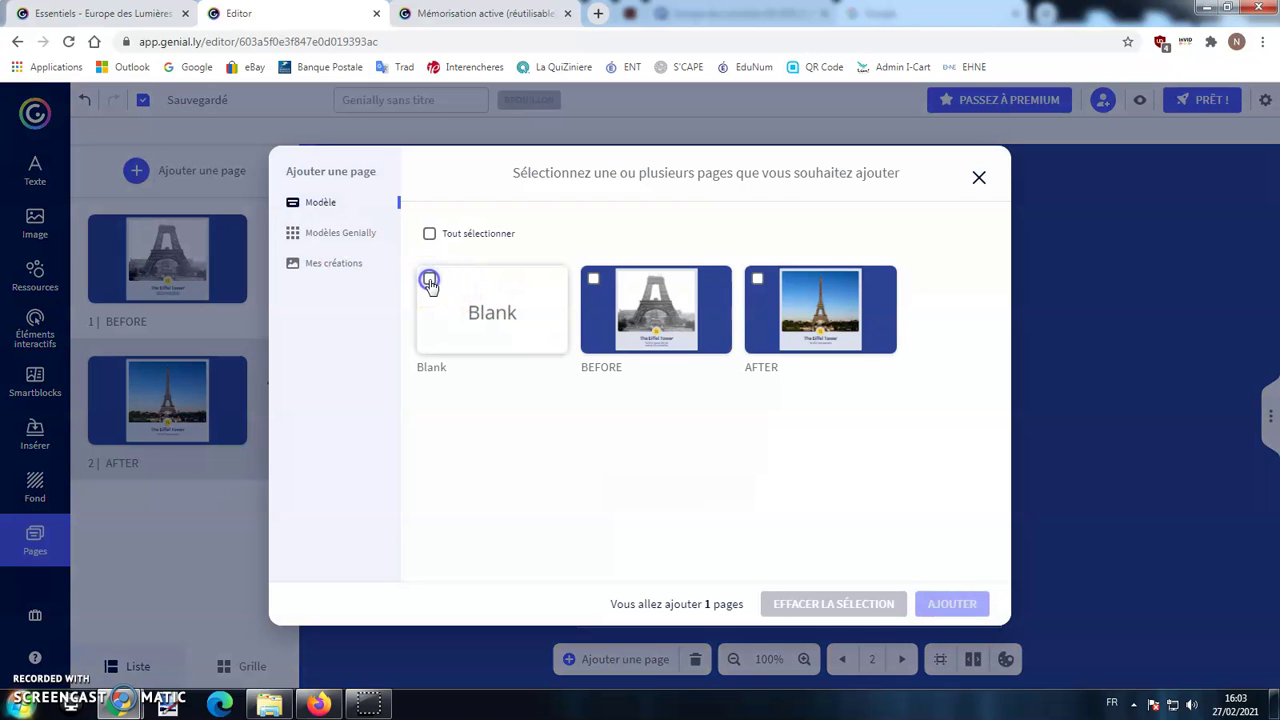
click(950, 604)
mouse_move(191, 543)
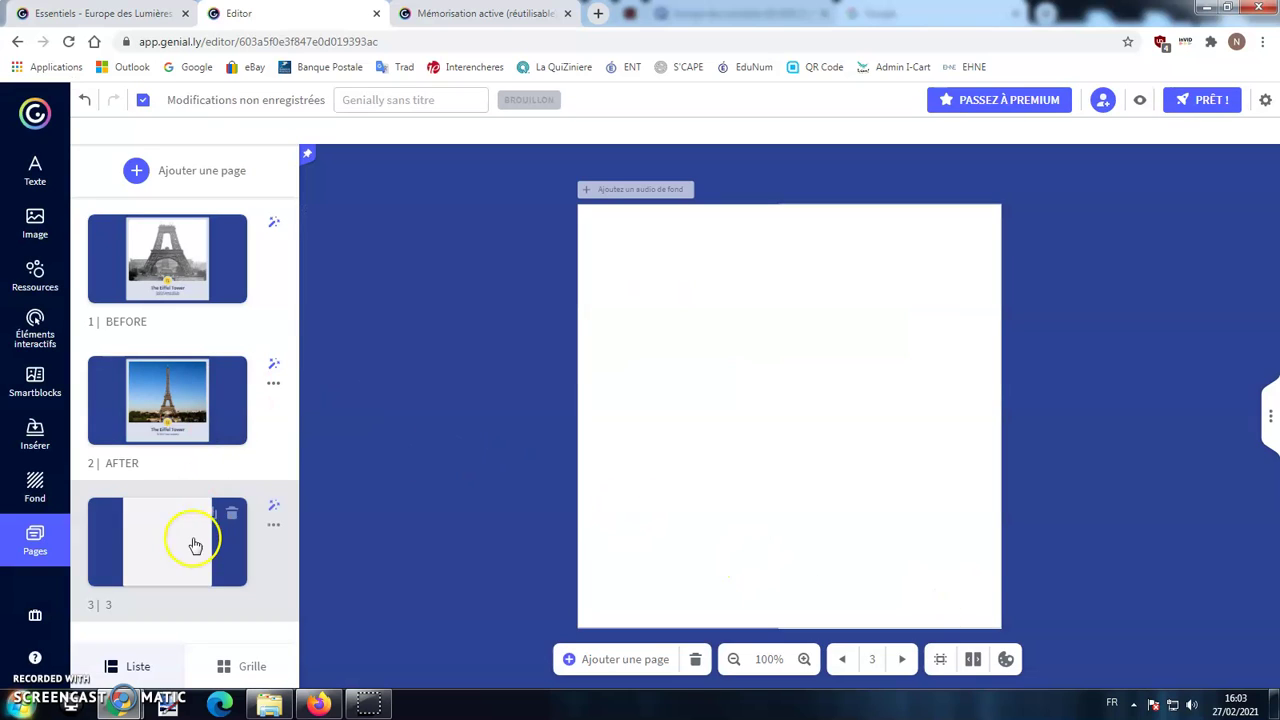
drag(191, 543, 222, 300)
mouse_move(205, 288)
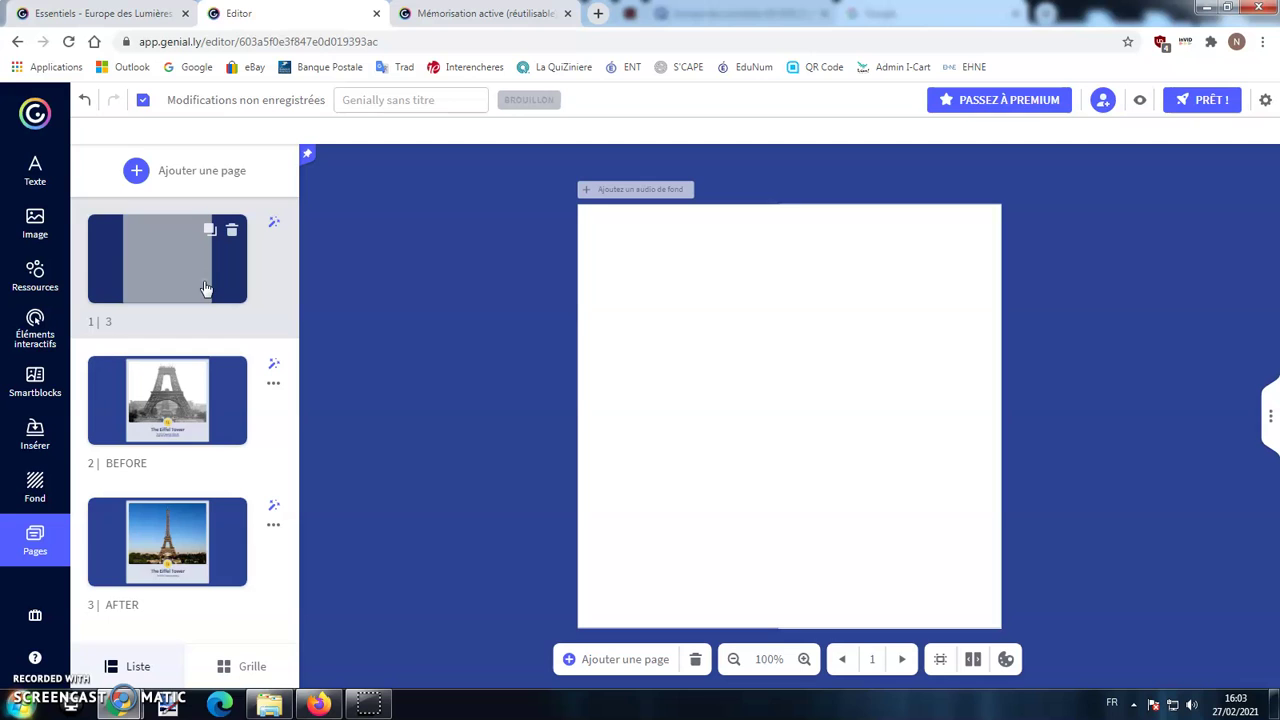
Add a Titre 2 text reading "PARIS" at the top of the blank page and widen its box to nearly the page width.
click(35, 170)
click(160, 257)
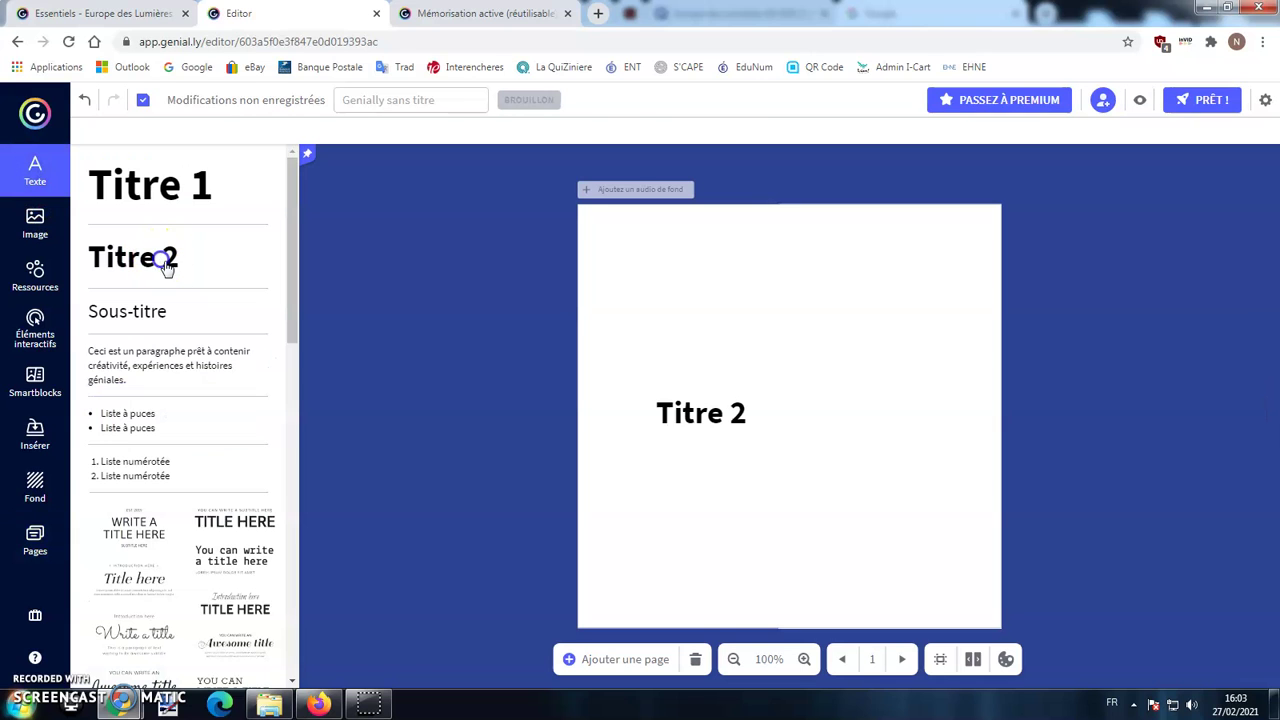
text(PARIS)
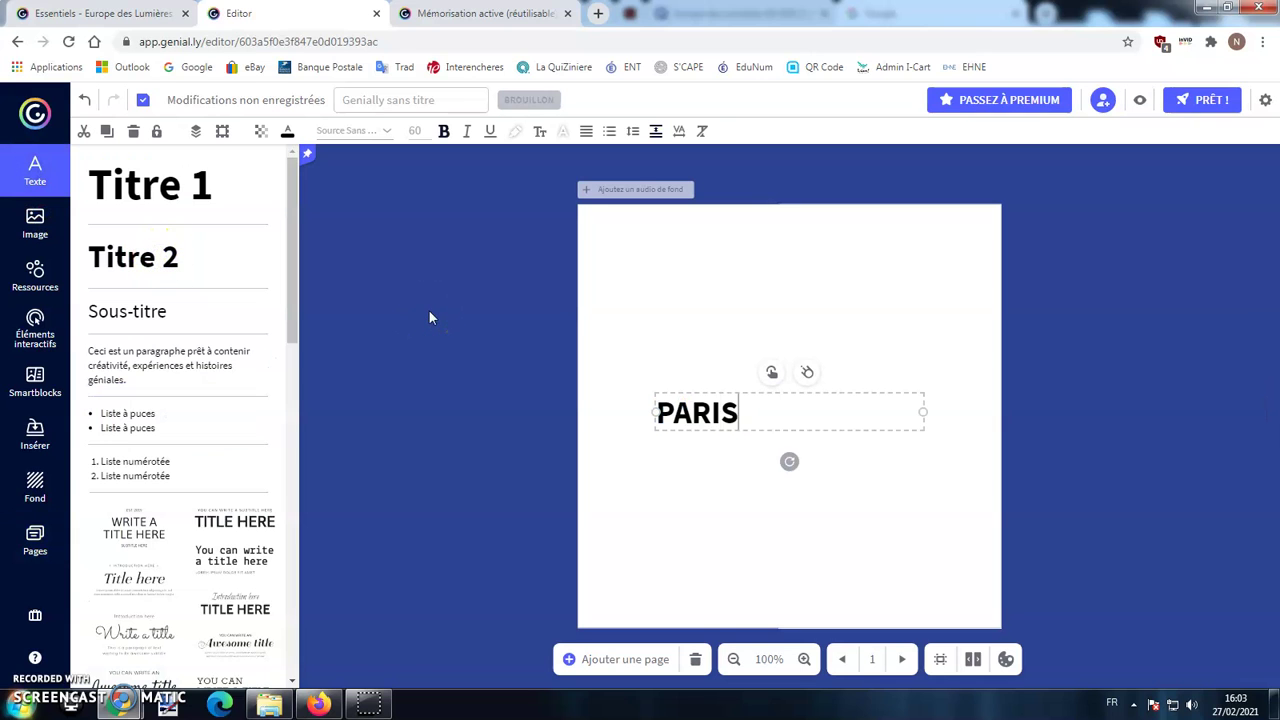
drag(766, 392, 703, 211)
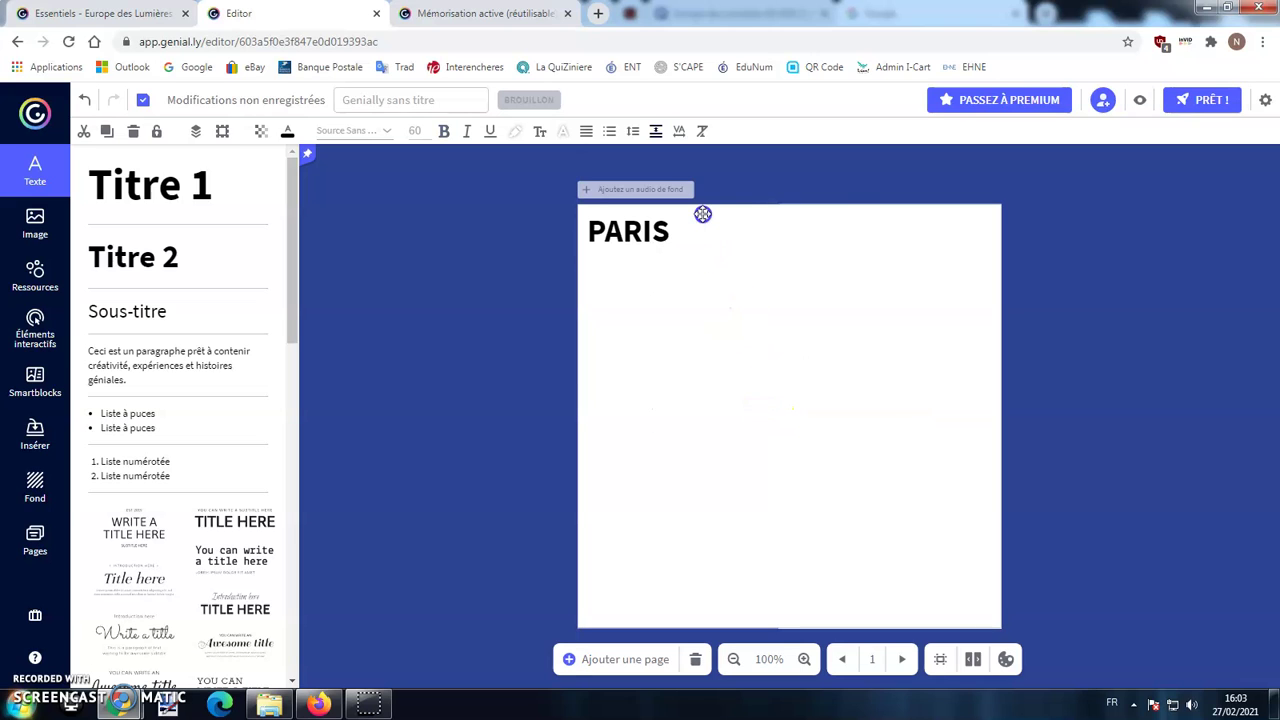
drag(853, 230, 993, 231)
Centre the PARIS title and colour it blue.
double_click(633, 236)
click(586, 131)
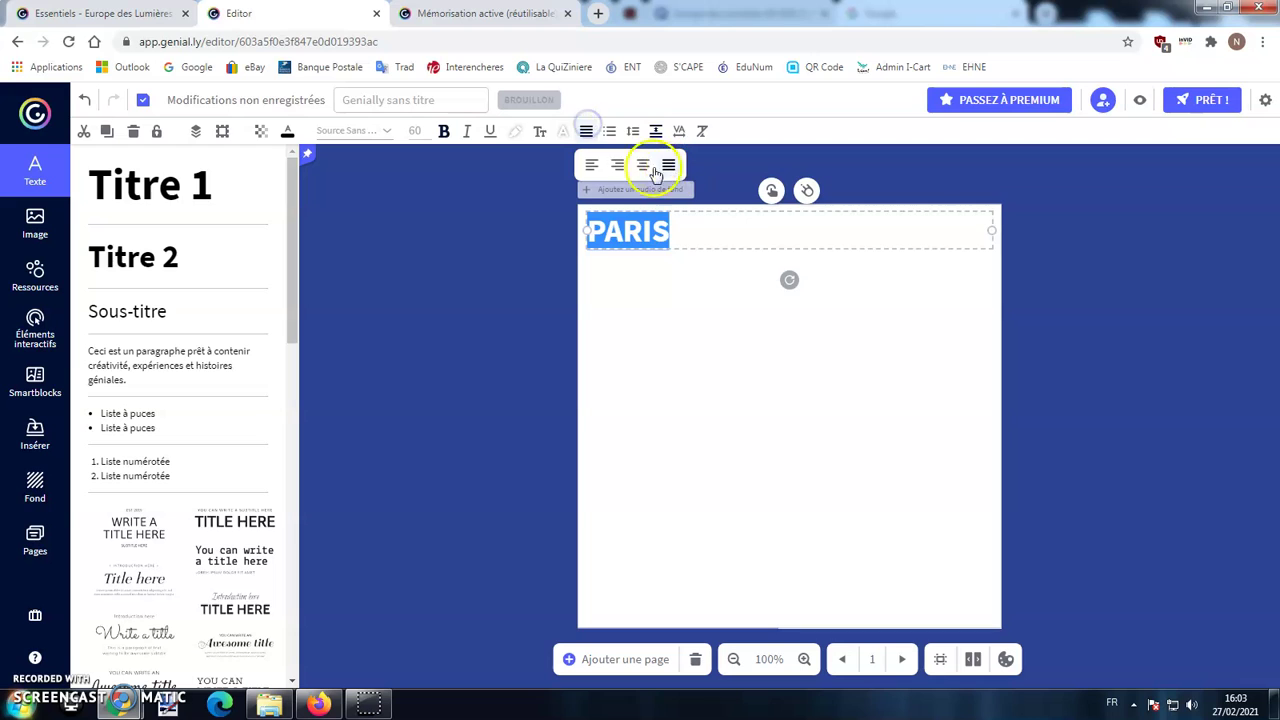
click(644, 164)
click(287, 131)
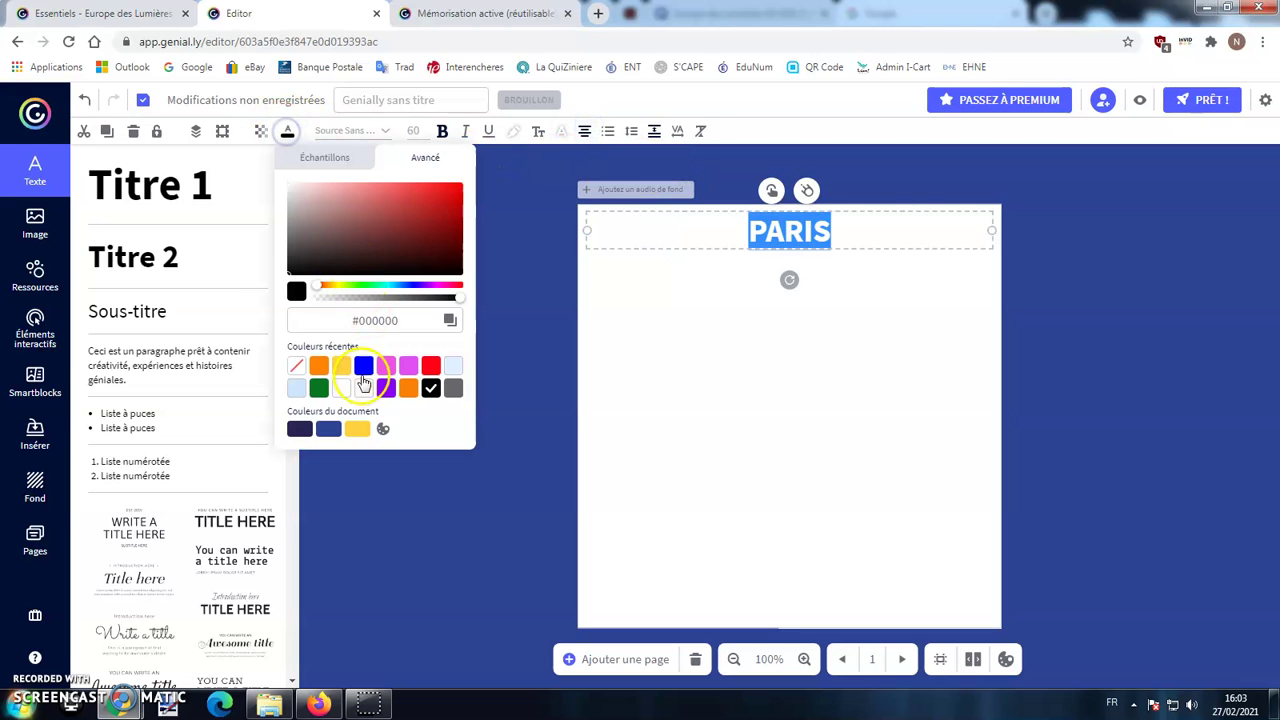
click(364, 372)
click(718, 345)
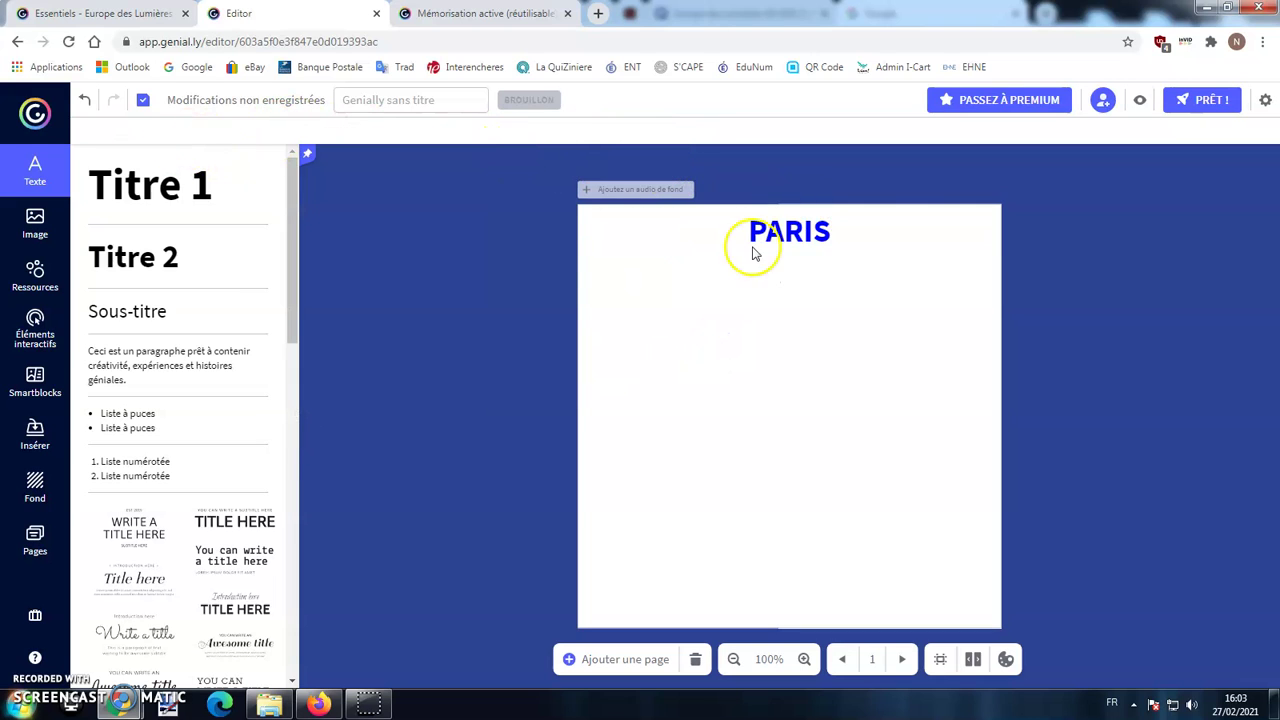
Upload the Paris Panorama image from the Tuto Docs folder.
click(33, 222)
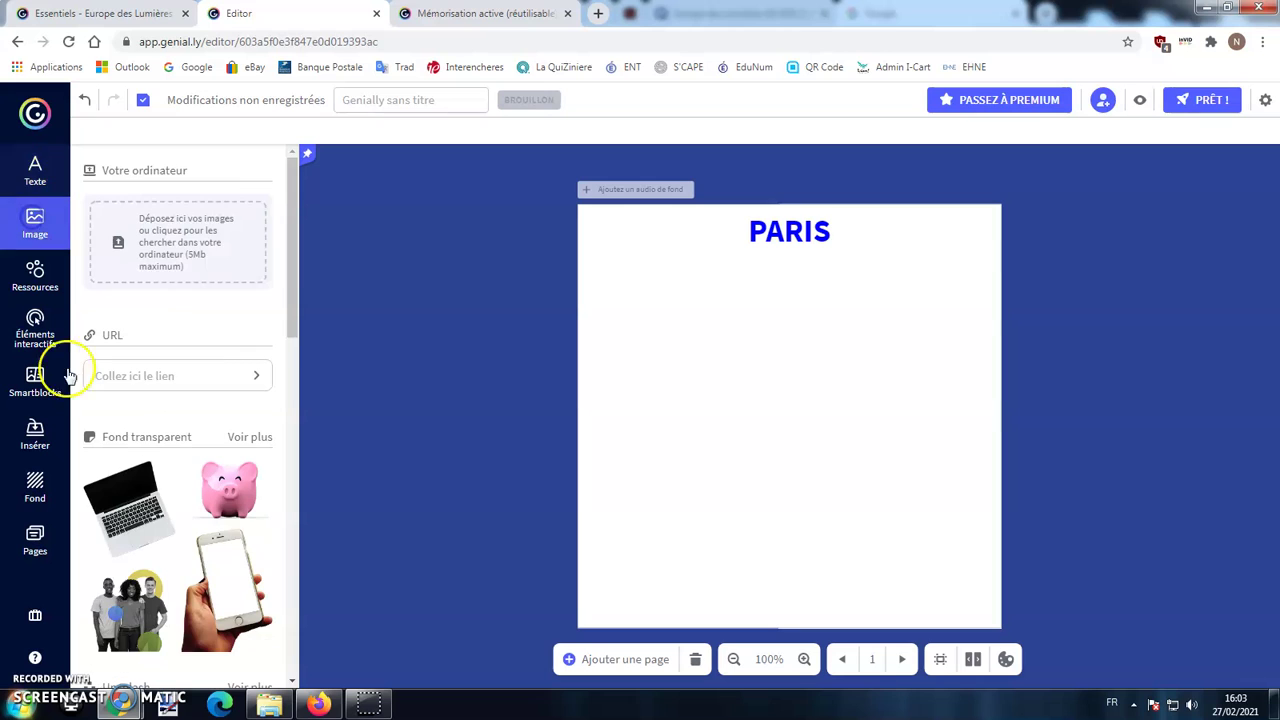
click(205, 228)
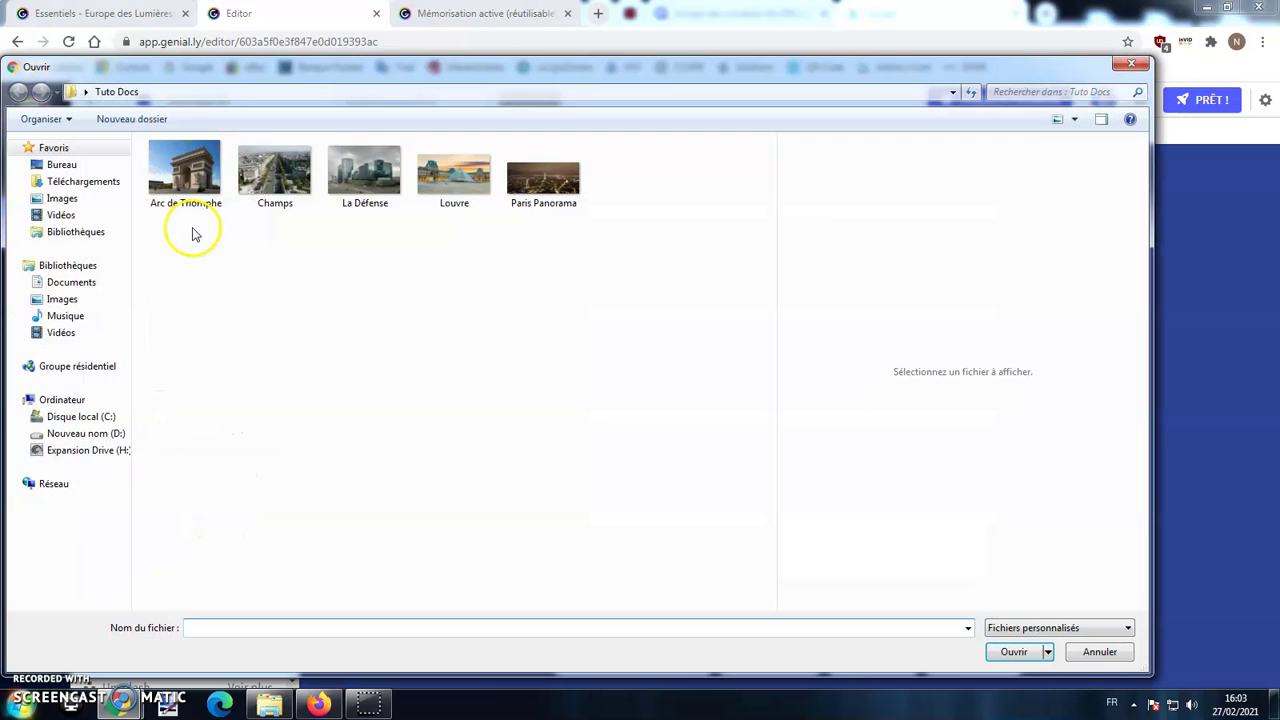
click(543, 190)
click(1020, 655)
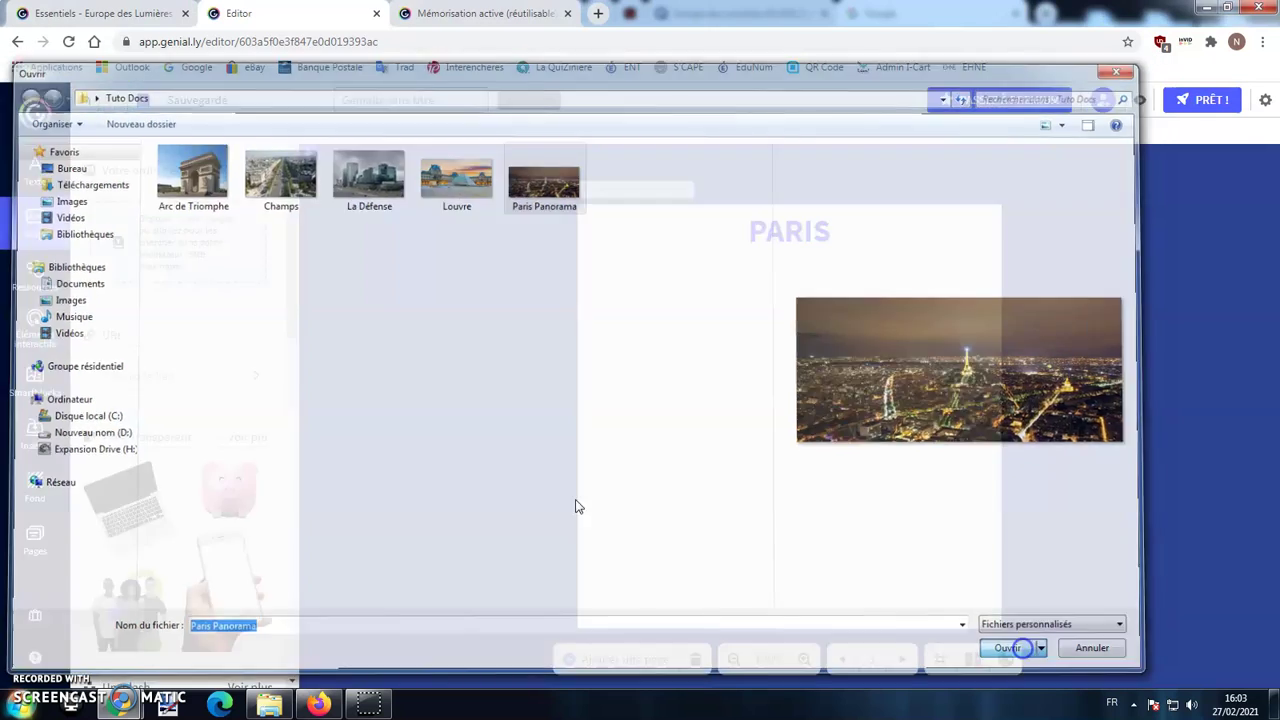
Insert the uploaded panorama on the page, placed under the PARIS title and sized to nearly the page width.
click(207, 352)
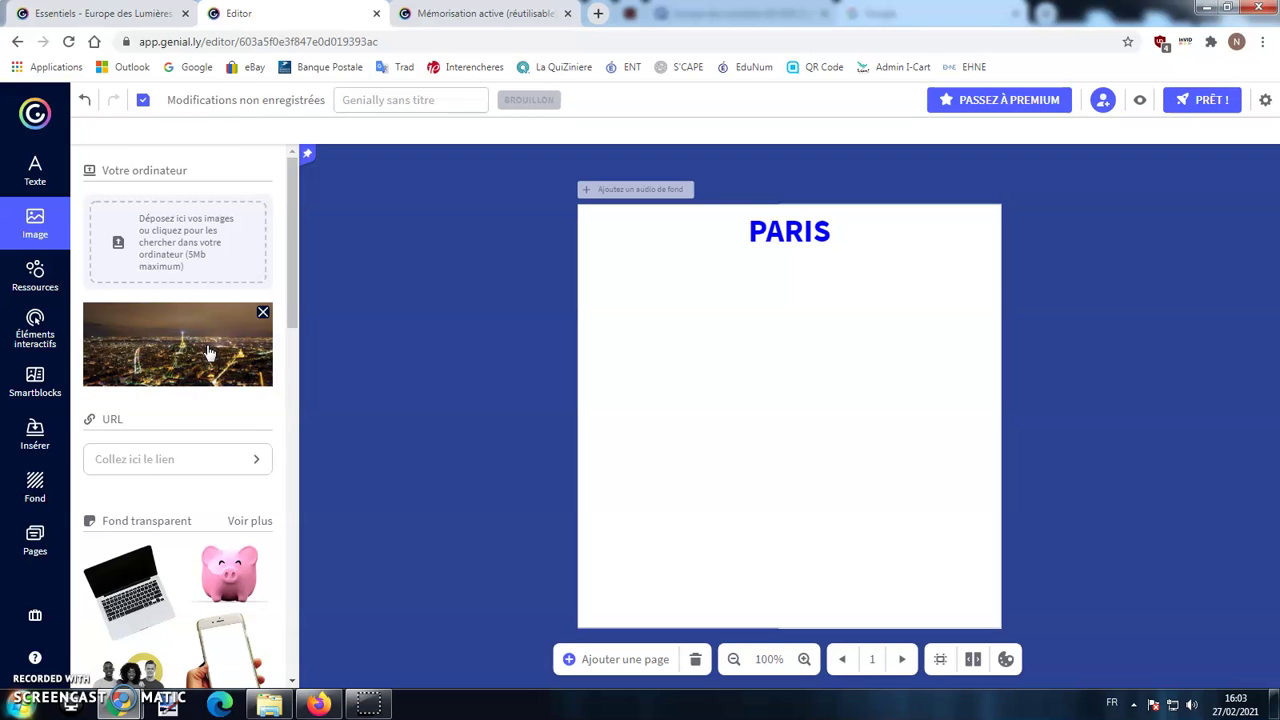
click(209, 352)
drag(826, 429, 793, 349)
drag(978, 466, 974, 457)
click(903, 520)
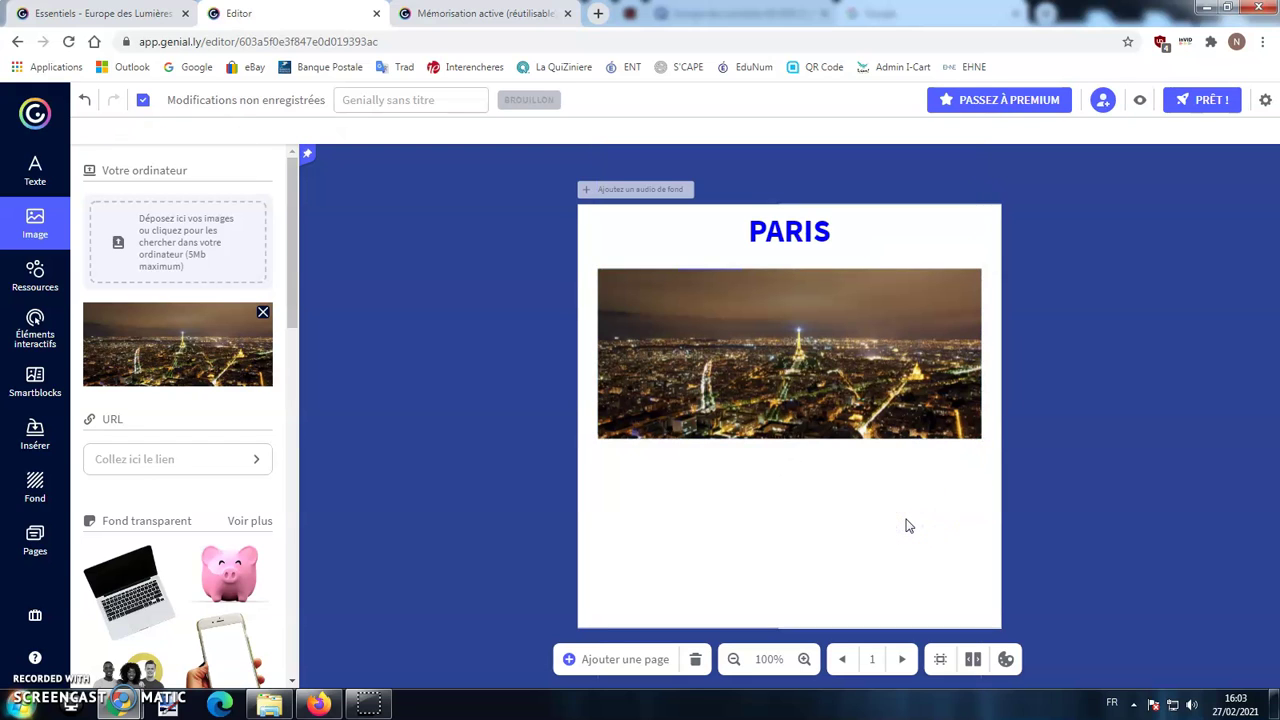
Crop the sides of the panorama, keeping its full height and the central part around the Eiffel Tower.
click(795, 424)
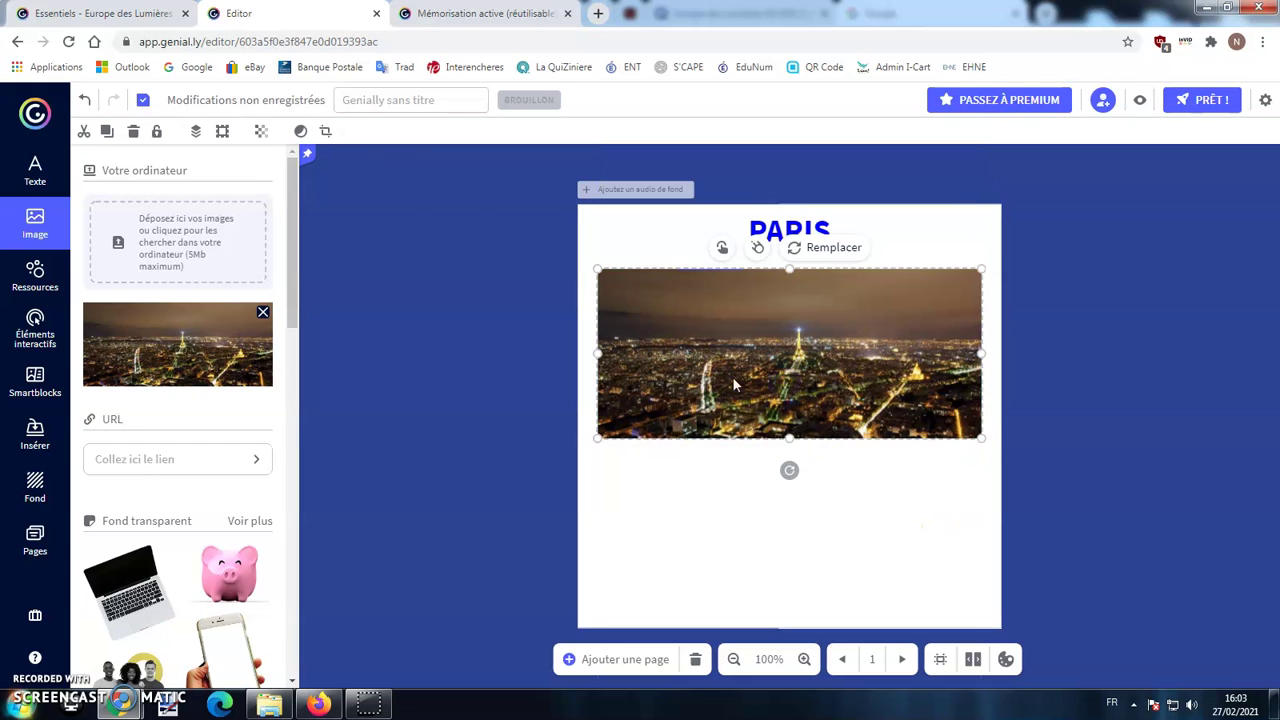
click(328, 134)
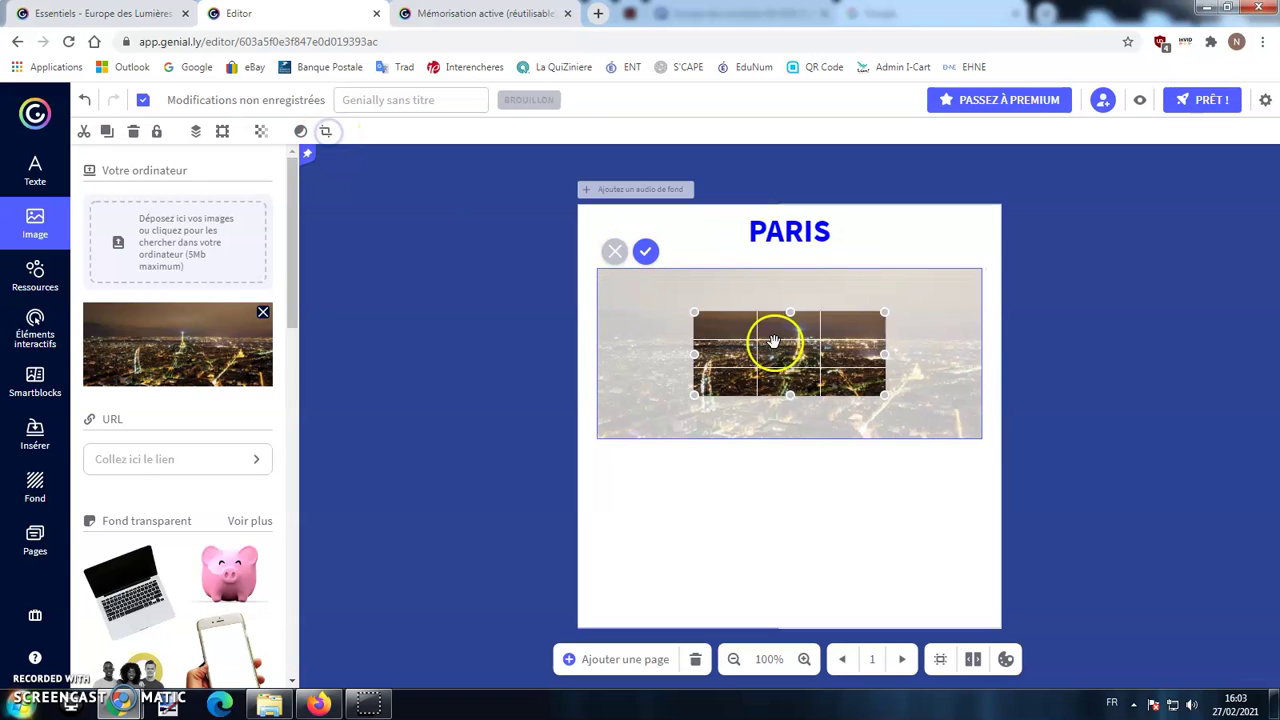
drag(771, 337, 768, 293)
drag(779, 340, 823, 603)
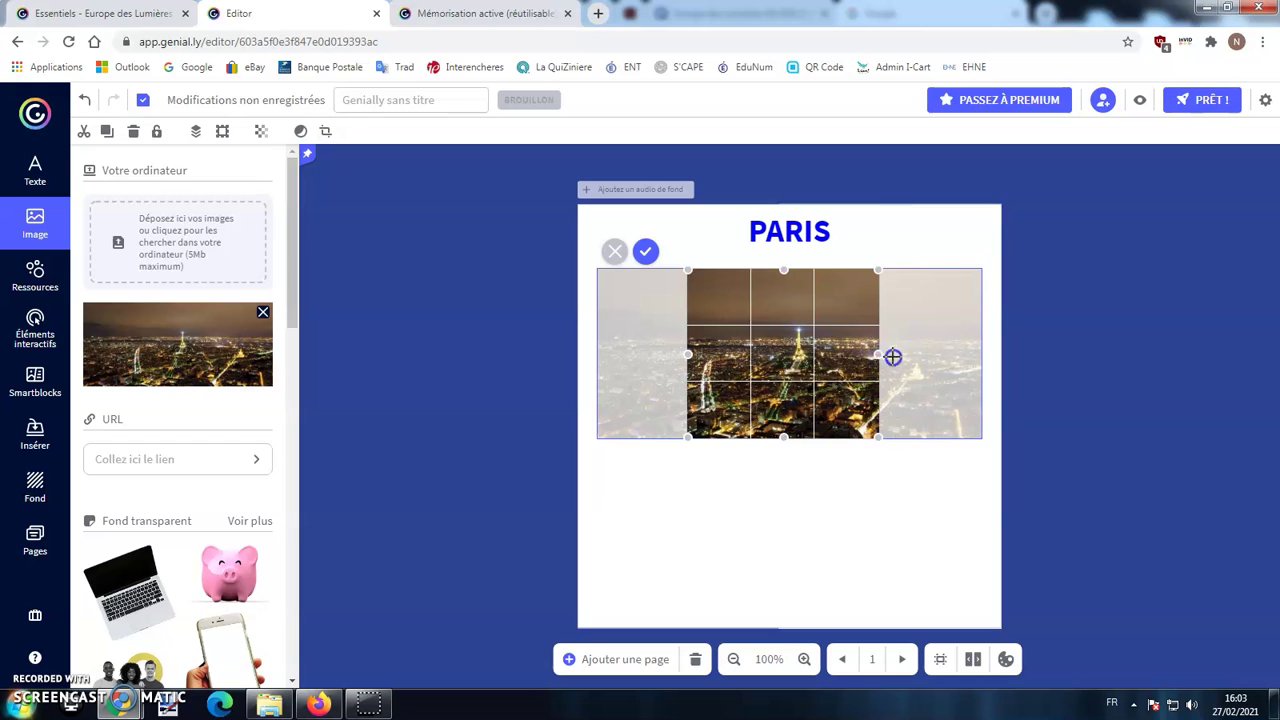
drag(893, 357, 920, 358)
click(645, 251)
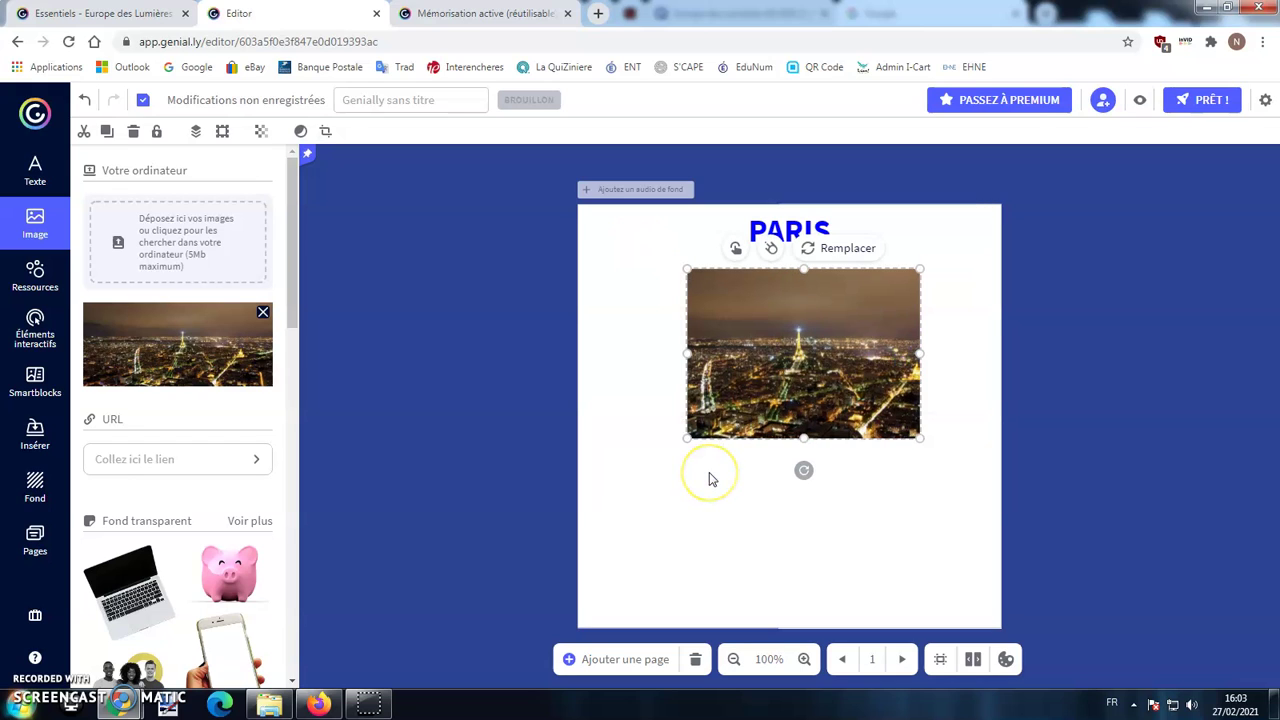
click(700, 490)
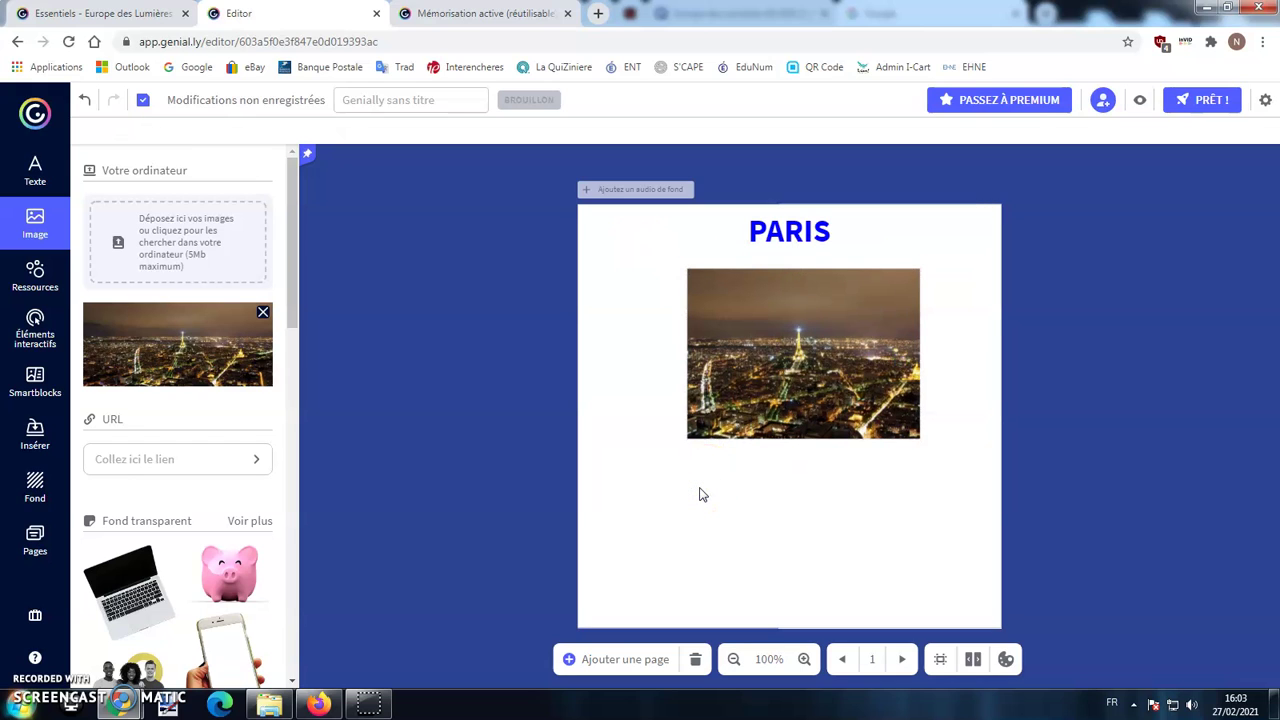
Enlarge the cropped panorama to nearly the page width under the PARIS title and give it a white frame with a soft shadow.
drag(775, 370, 685, 358)
drag(830, 421, 957, 567)
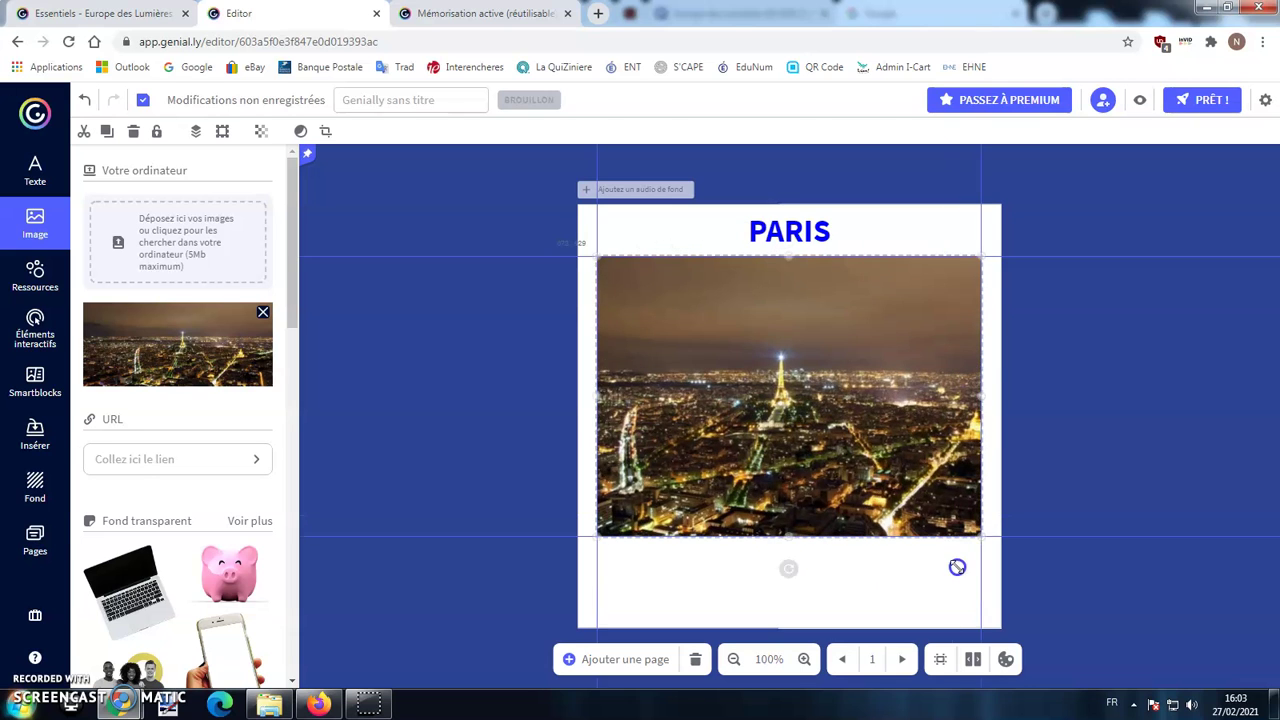
click(300, 131)
click(455, 254)
click(699, 572)
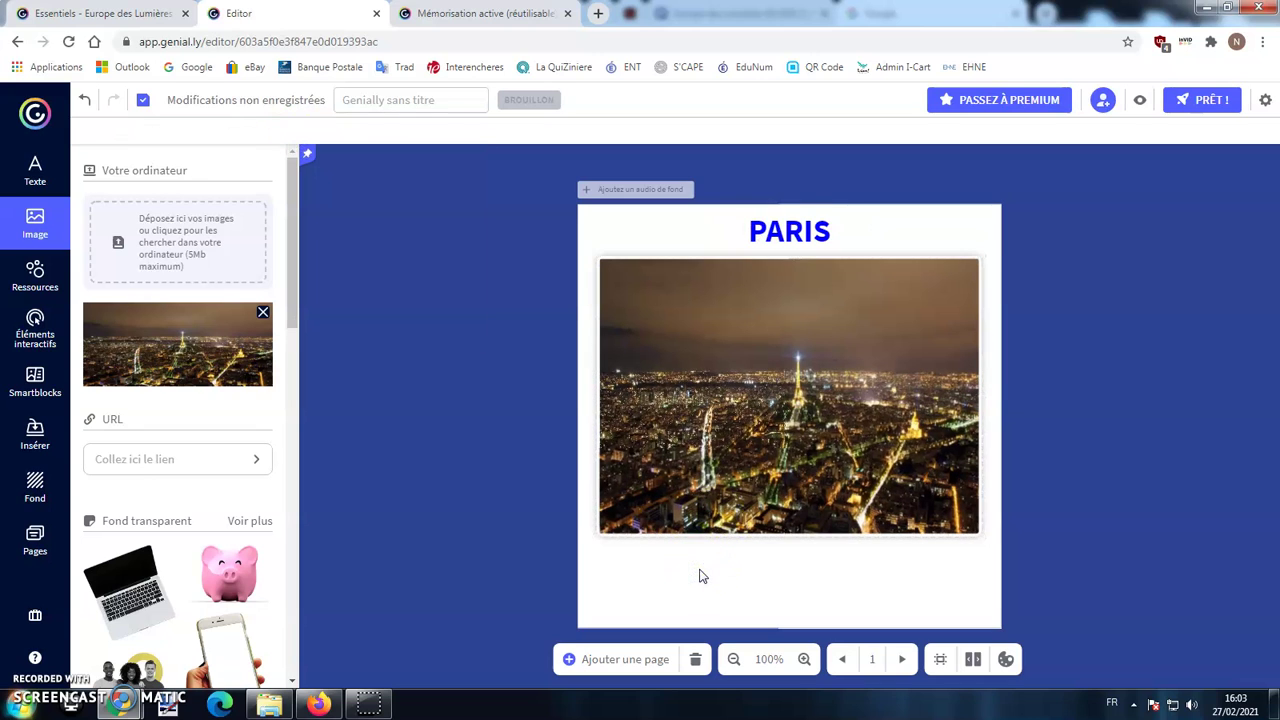
Rename the three pages Présentation, Q1 and R1.
click(35, 540)
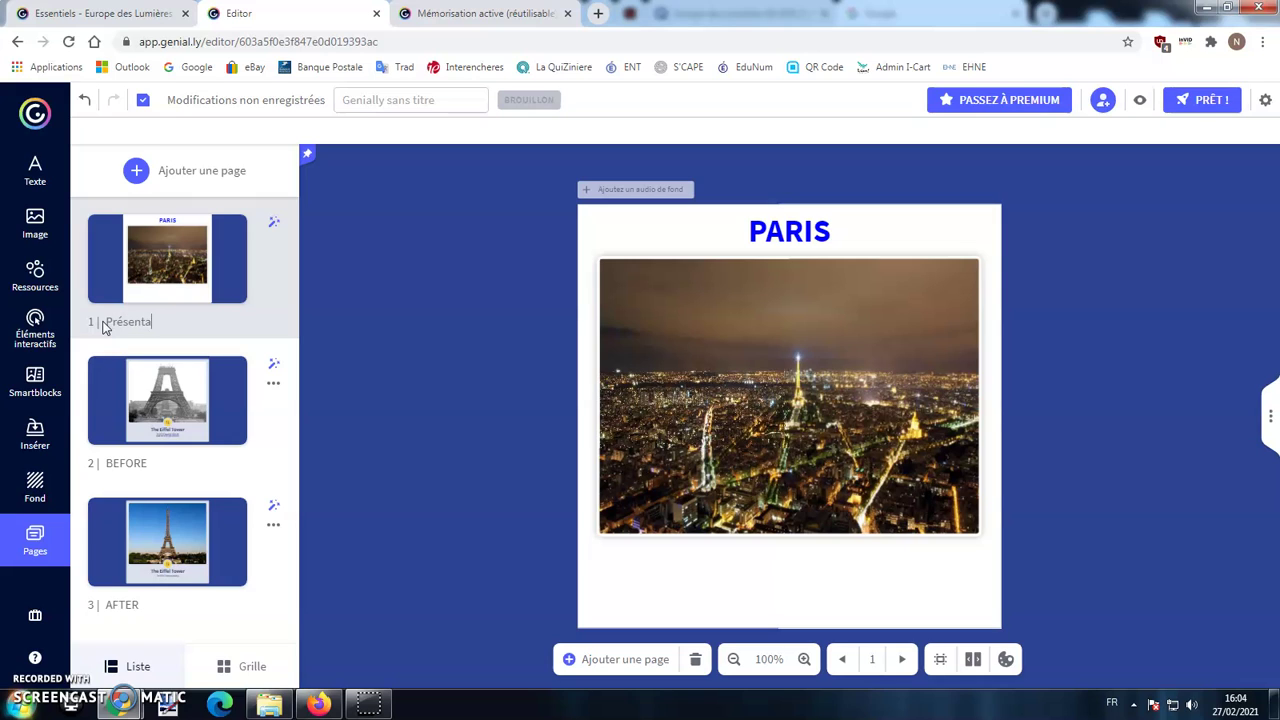
click(142, 465)
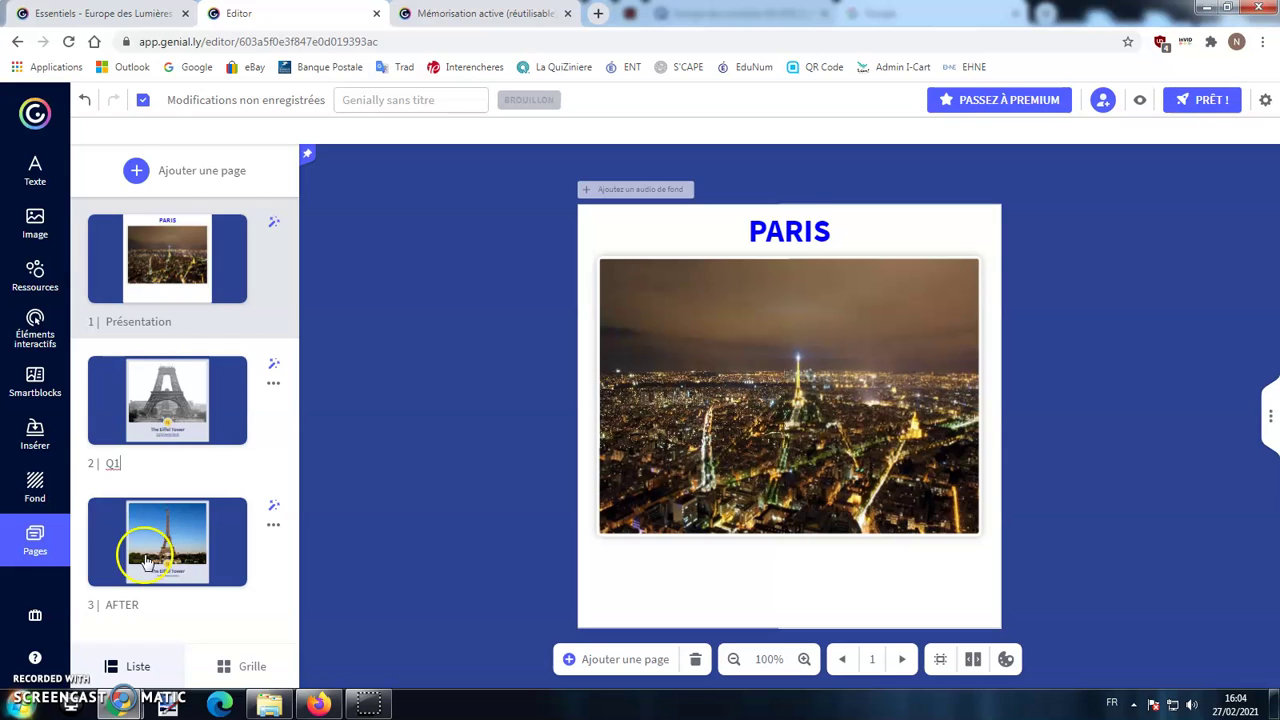
click(122, 605)
text(R1)
click(342, 573)
Delete the old Eiffel Tower photo and the small caption from the Q1 page.
click(179, 393)
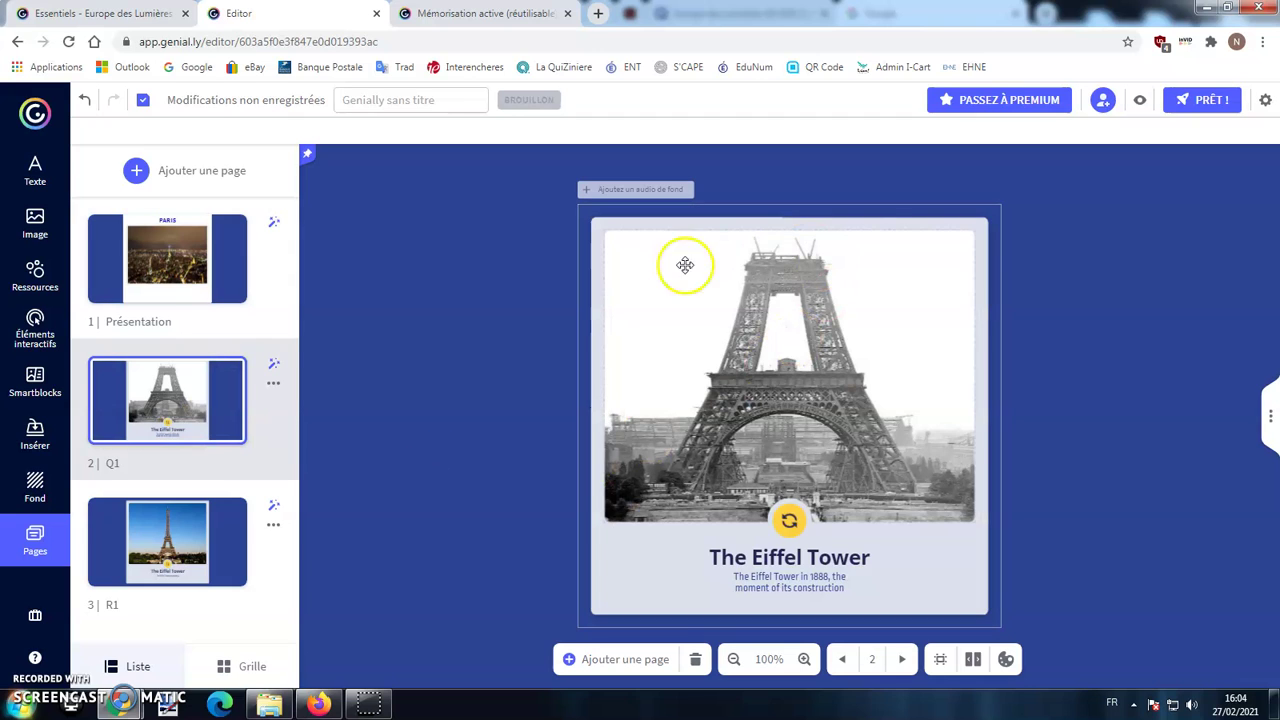
click(820, 370)
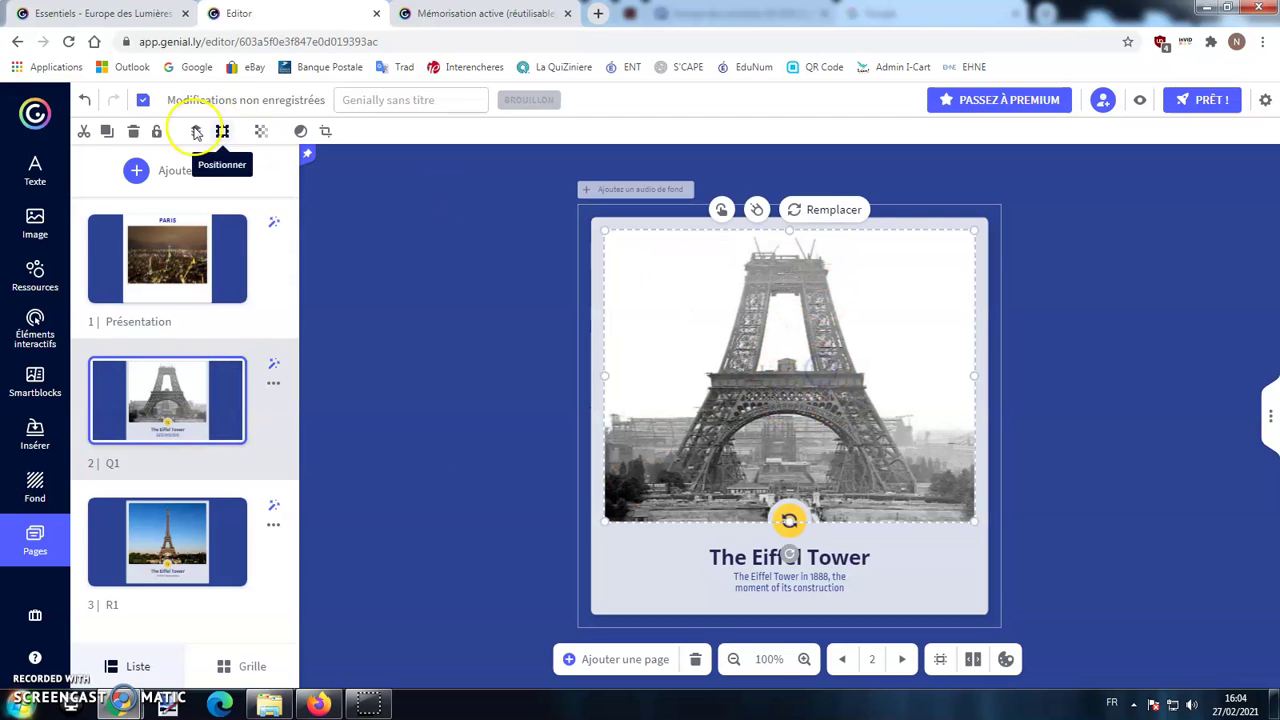
click(133, 131)
click(788, 578)
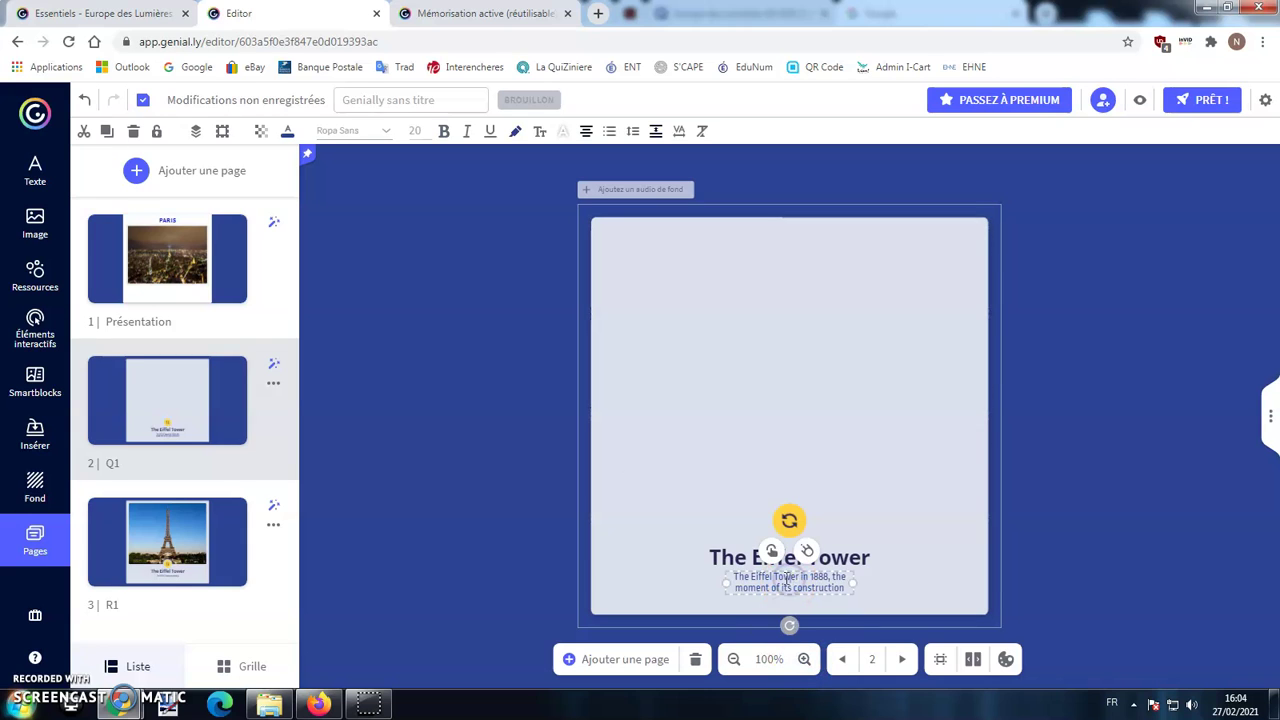
click(129, 131)
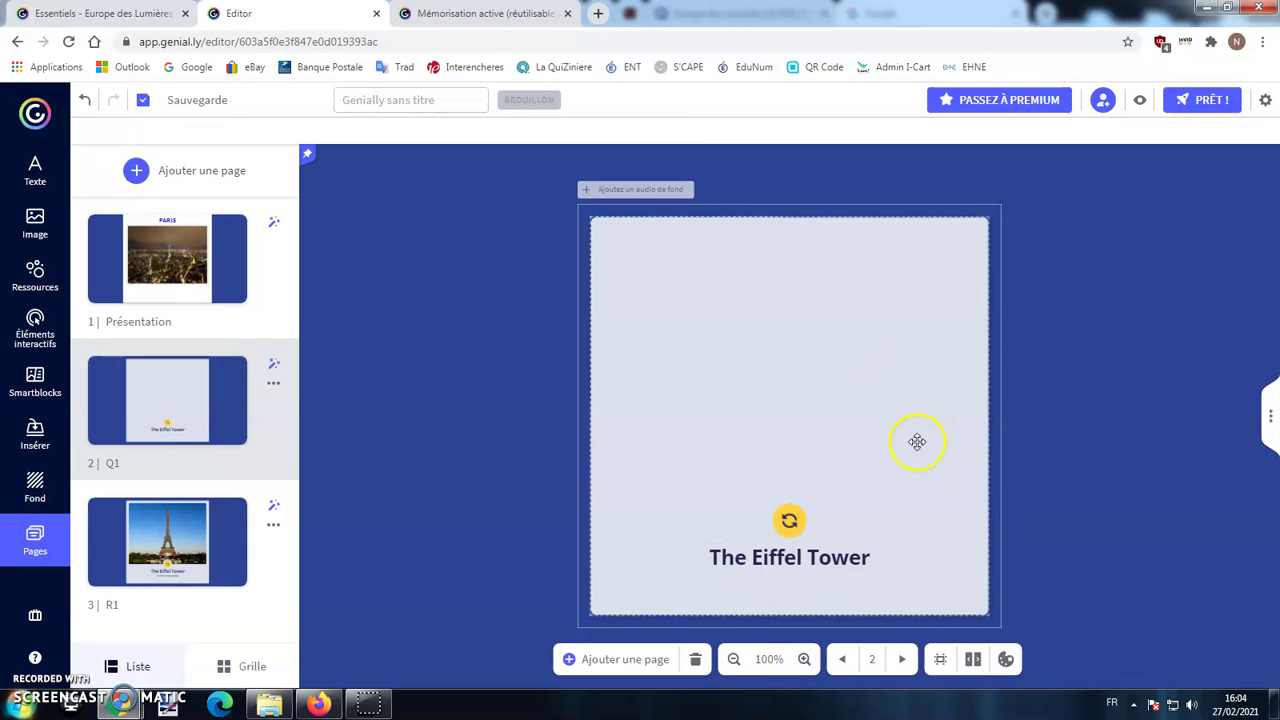
Widen the Q1 title box to nearly the card width and replace its text with "Q1 : Quel monument... place C. de Gaulle ?".
click(840, 565)
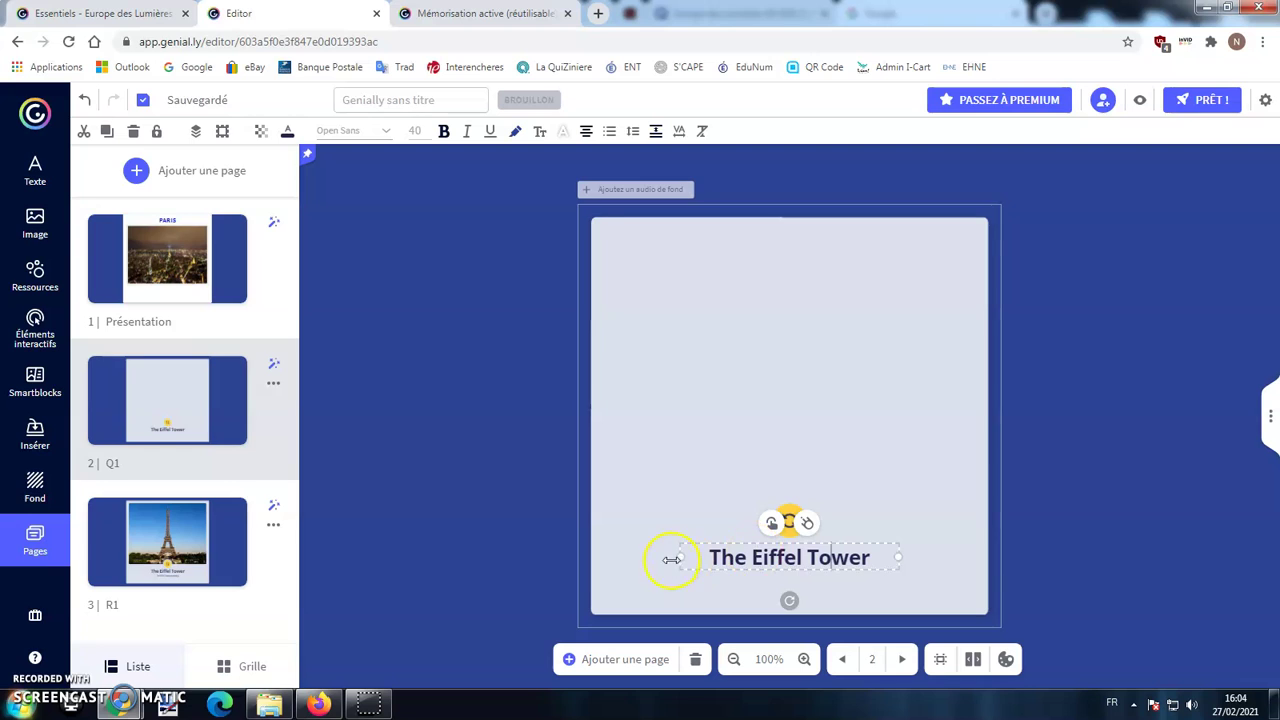
drag(673, 558, 612, 559)
drag(900, 557, 974, 557)
double_click(840, 556)
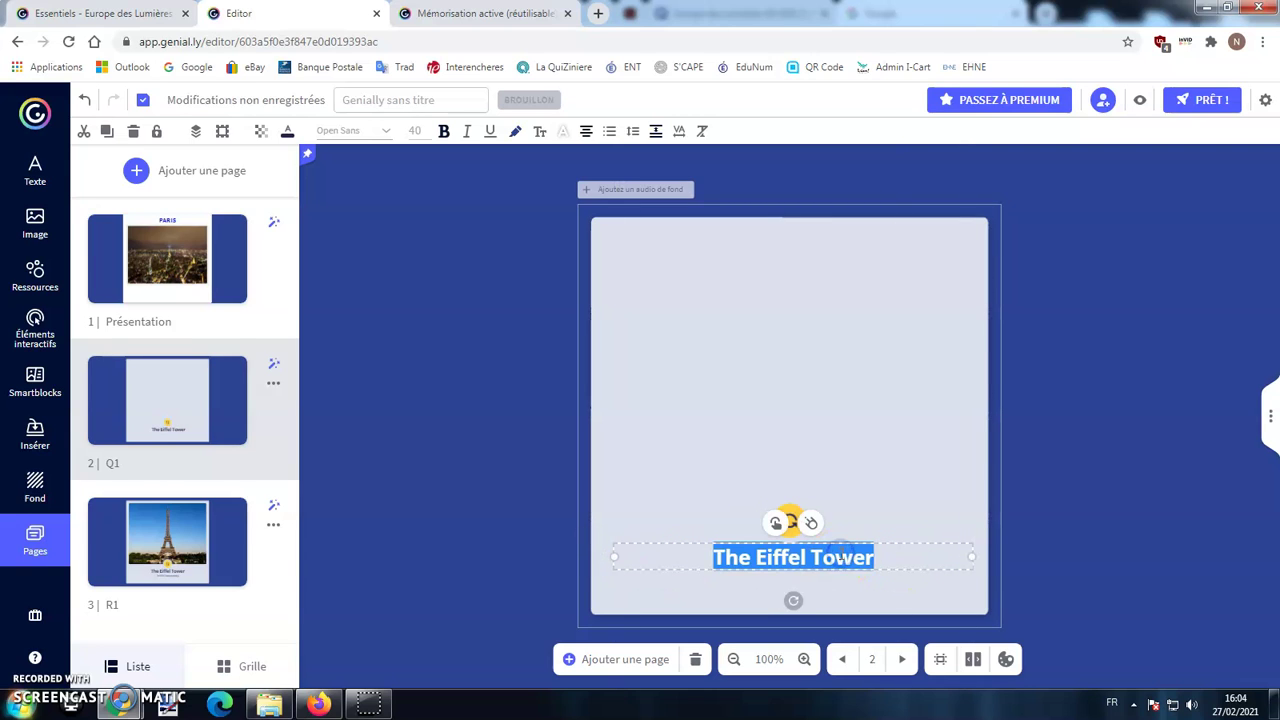
text(Q1 : Q)
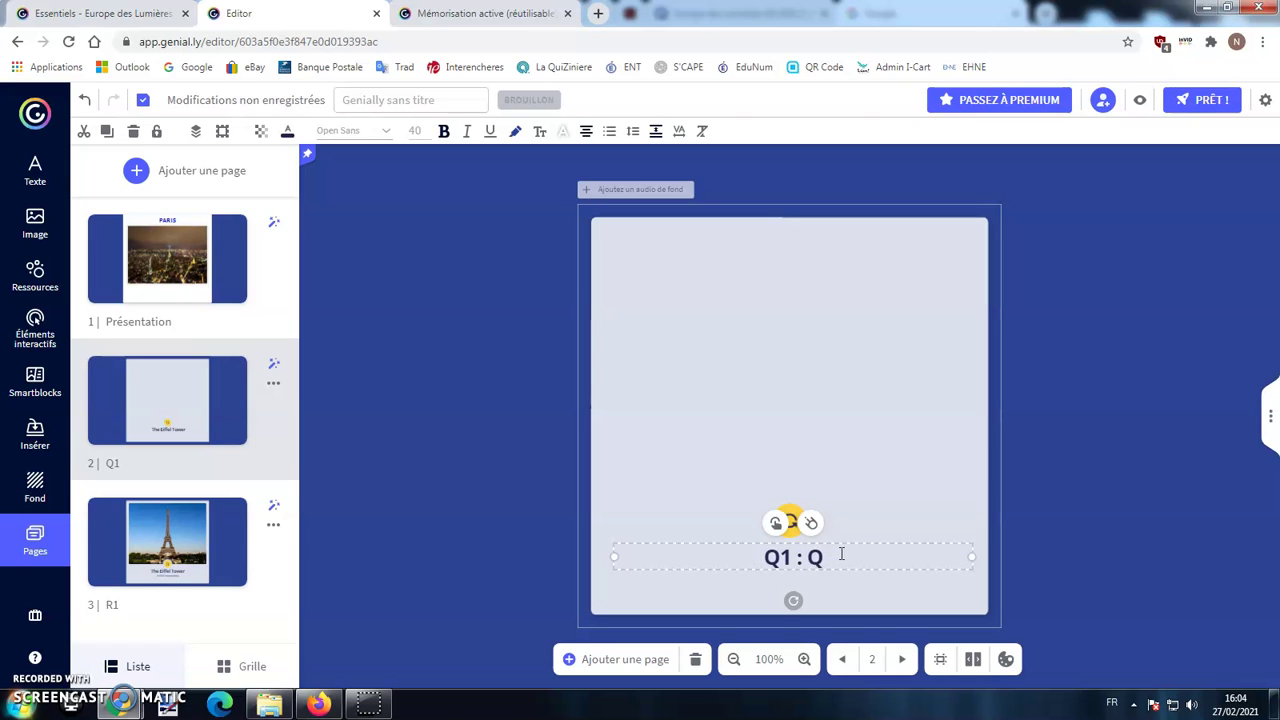
text(uel monument... place C. de Gaulle)
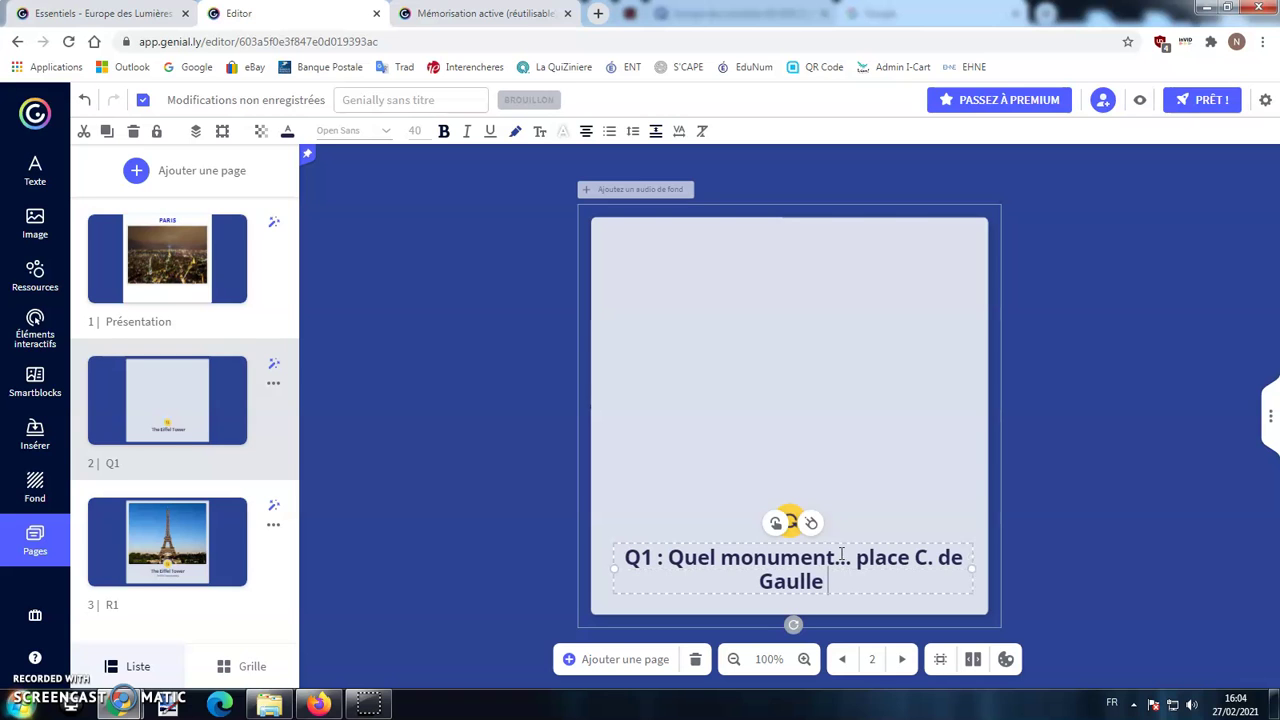
click(806, 297)
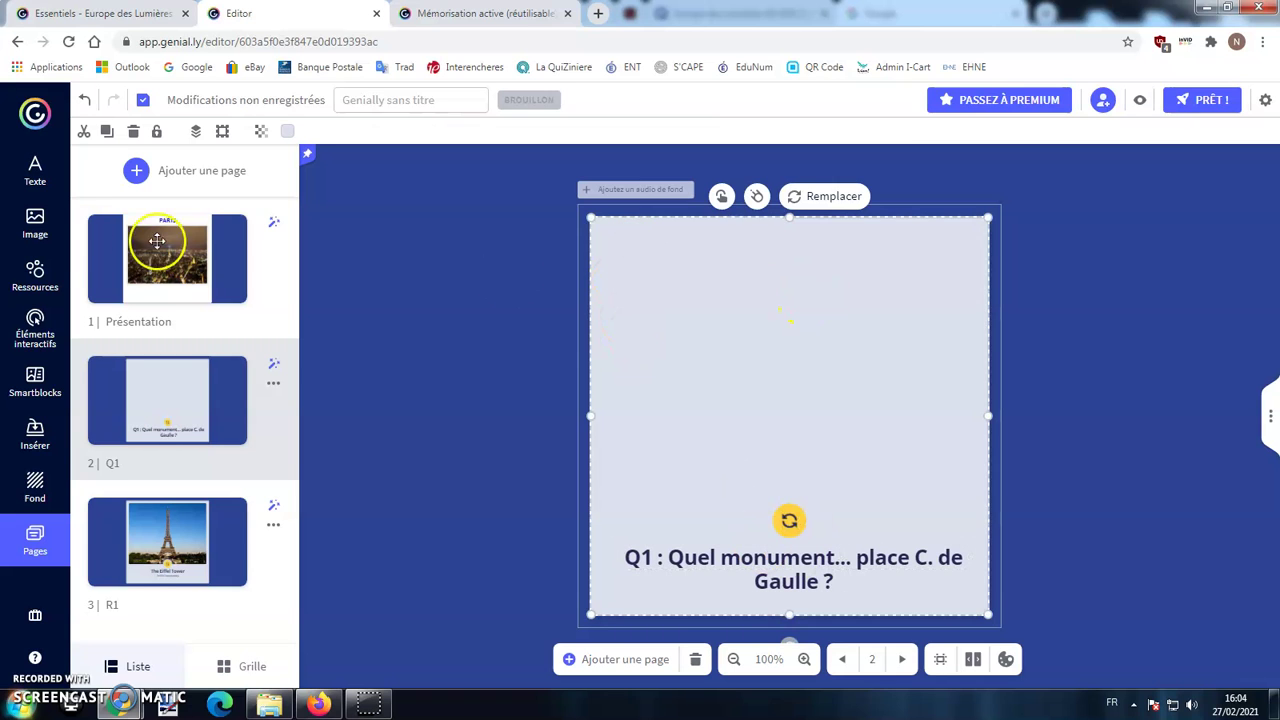
Upload the Champs image from the Tuto Docs folder and place it above the question on the Q1 card.
click(40, 226)
click(245, 275)
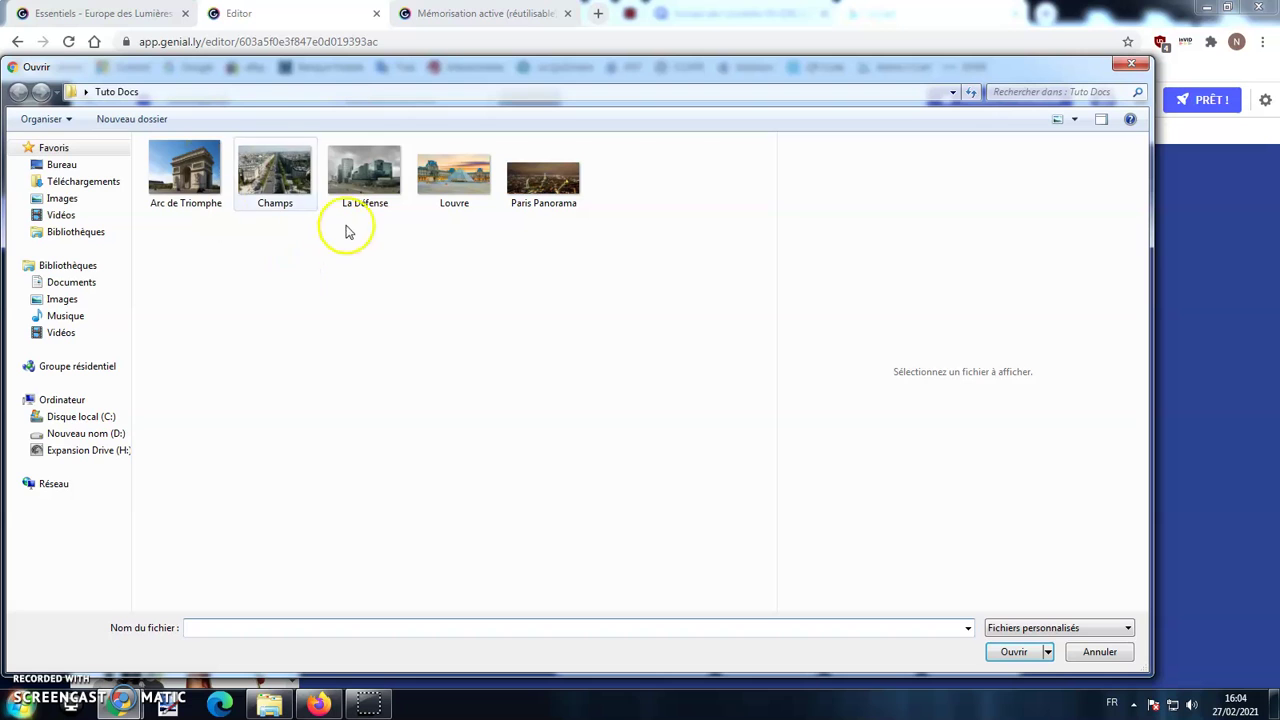
double_click(275, 180)
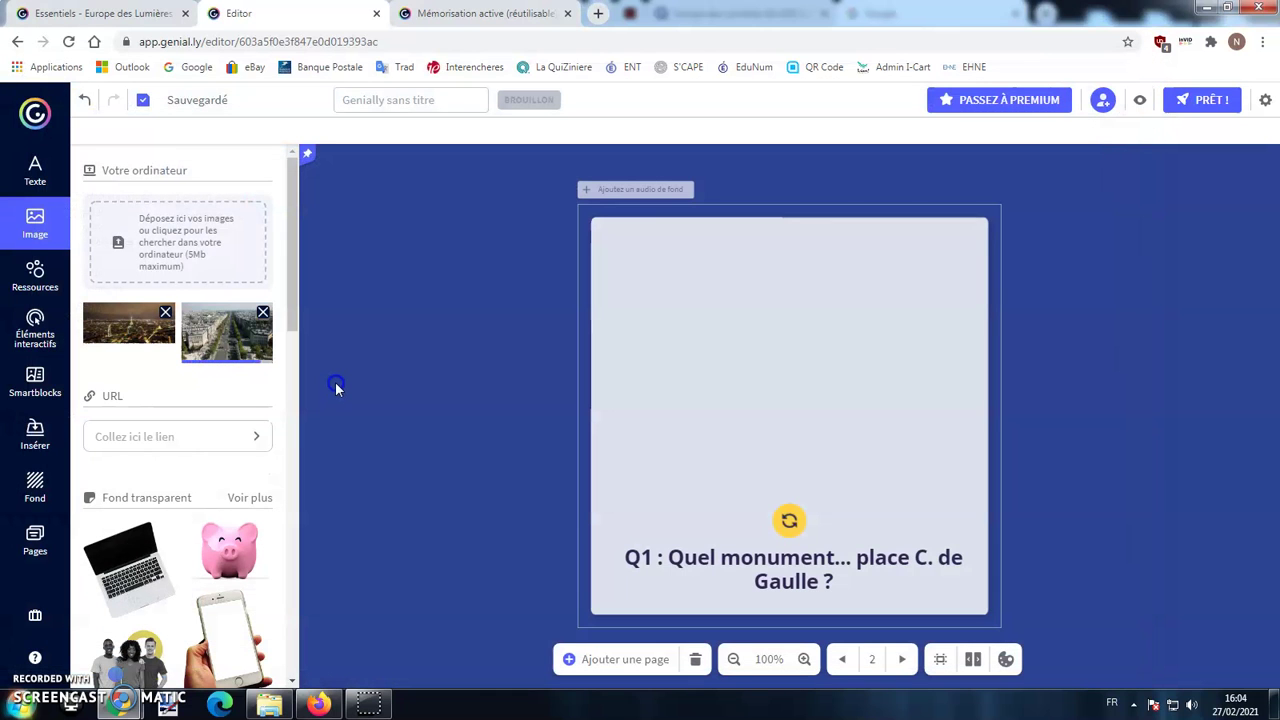
click(235, 337)
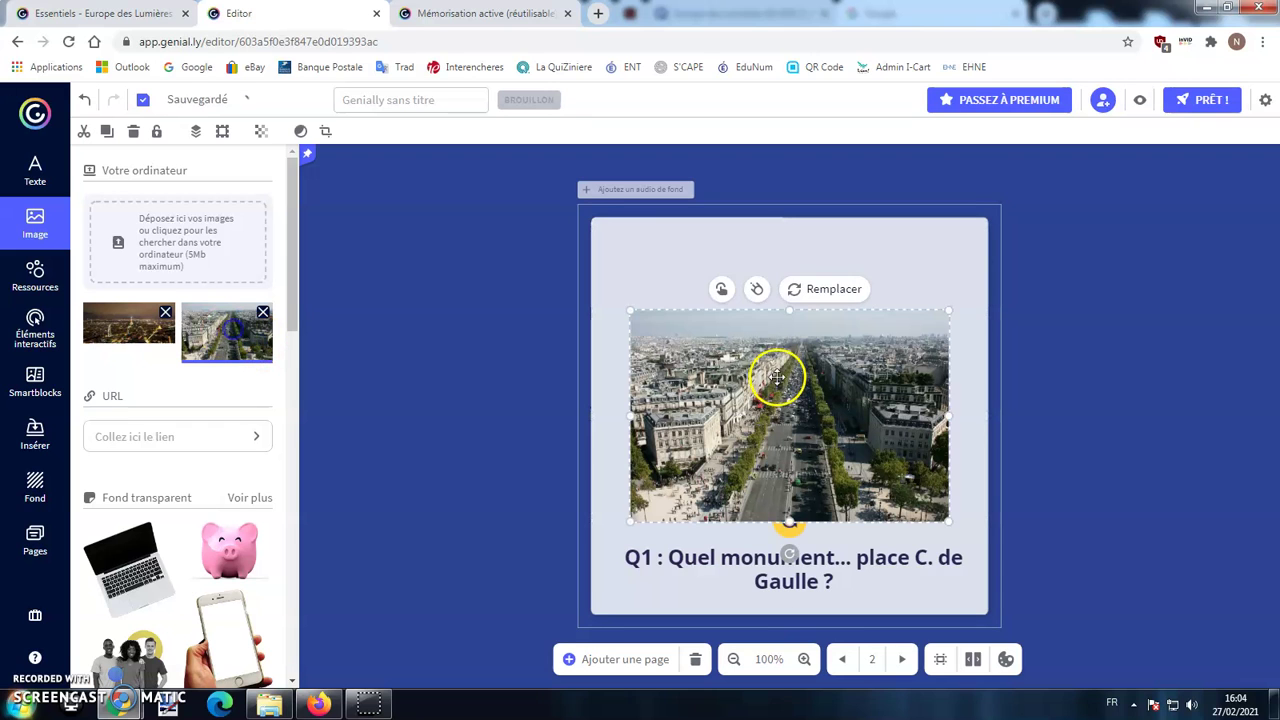
Delete the Eiffel Tower photo and the small caption from the R1 page.
click(35, 540)
click(188, 548)
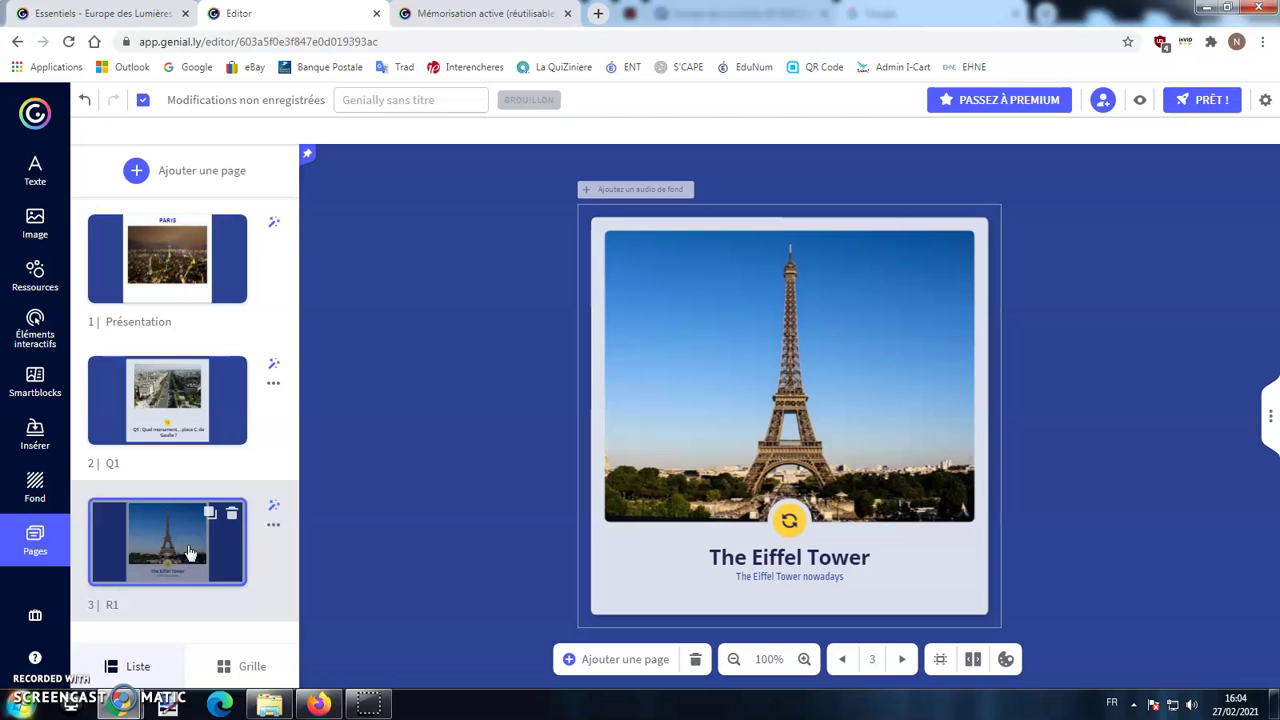
click(106, 607)
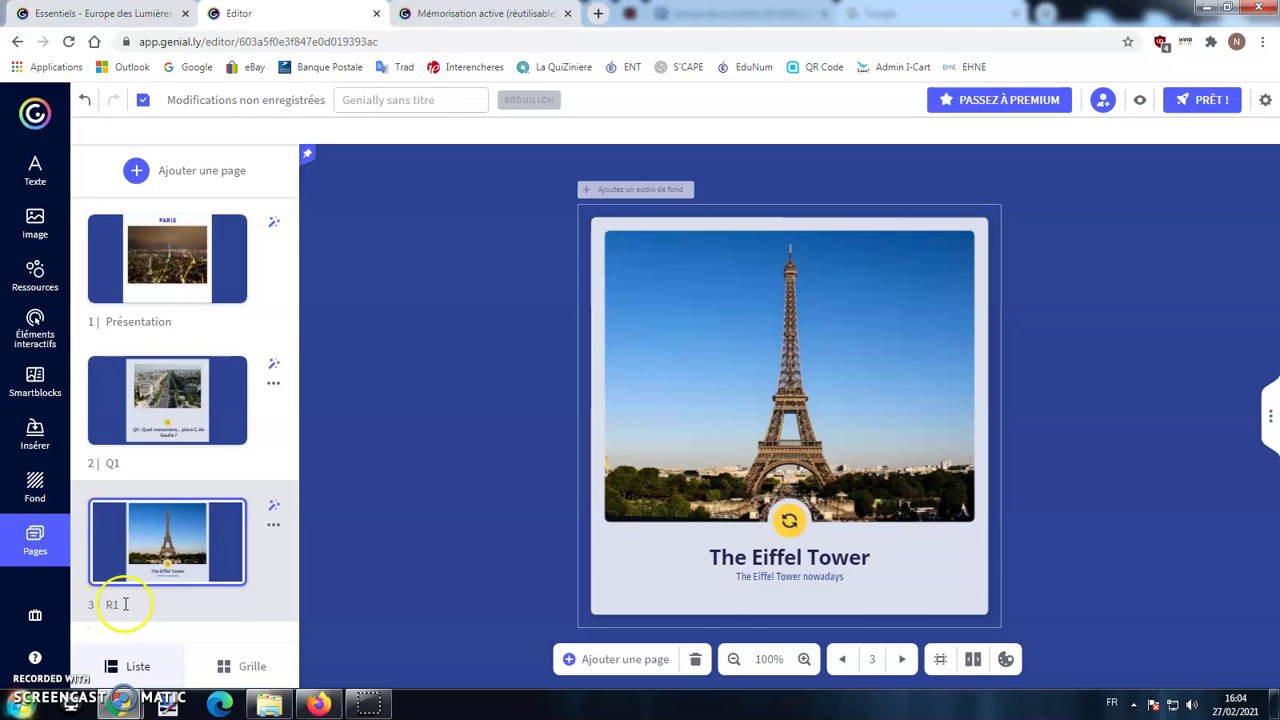
click(808, 410)
key(Delete)
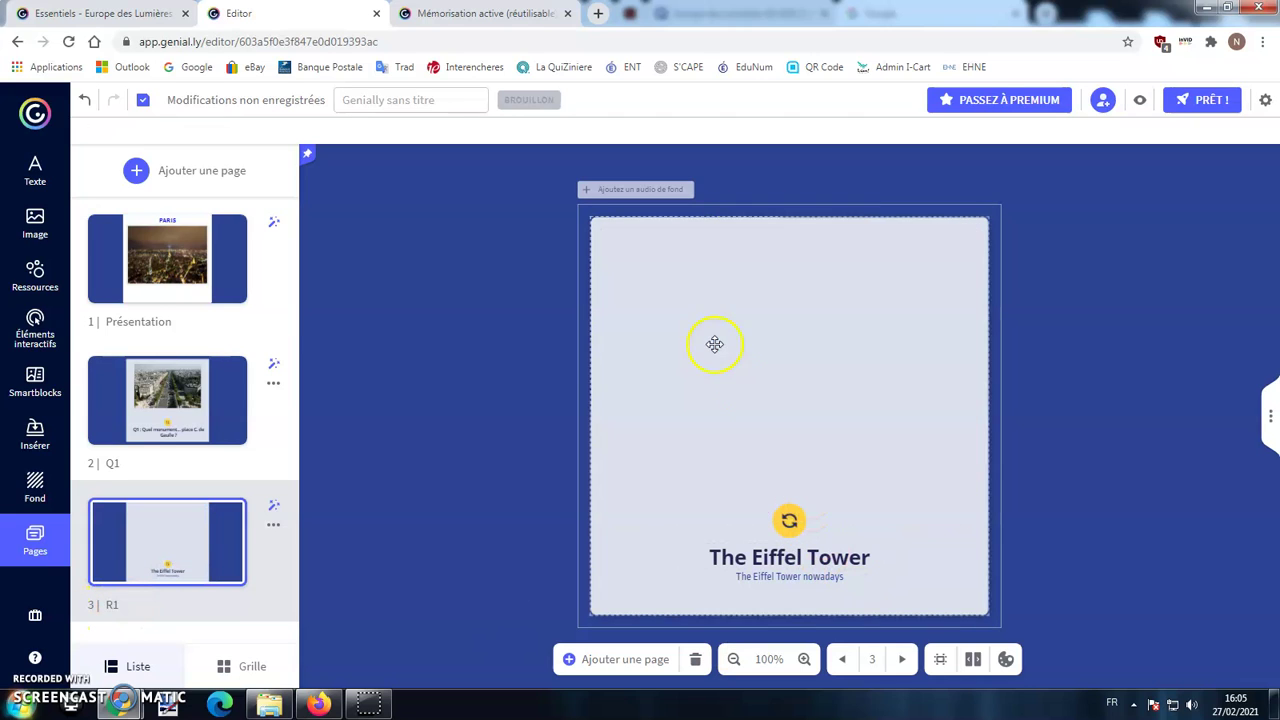
click(821, 581)
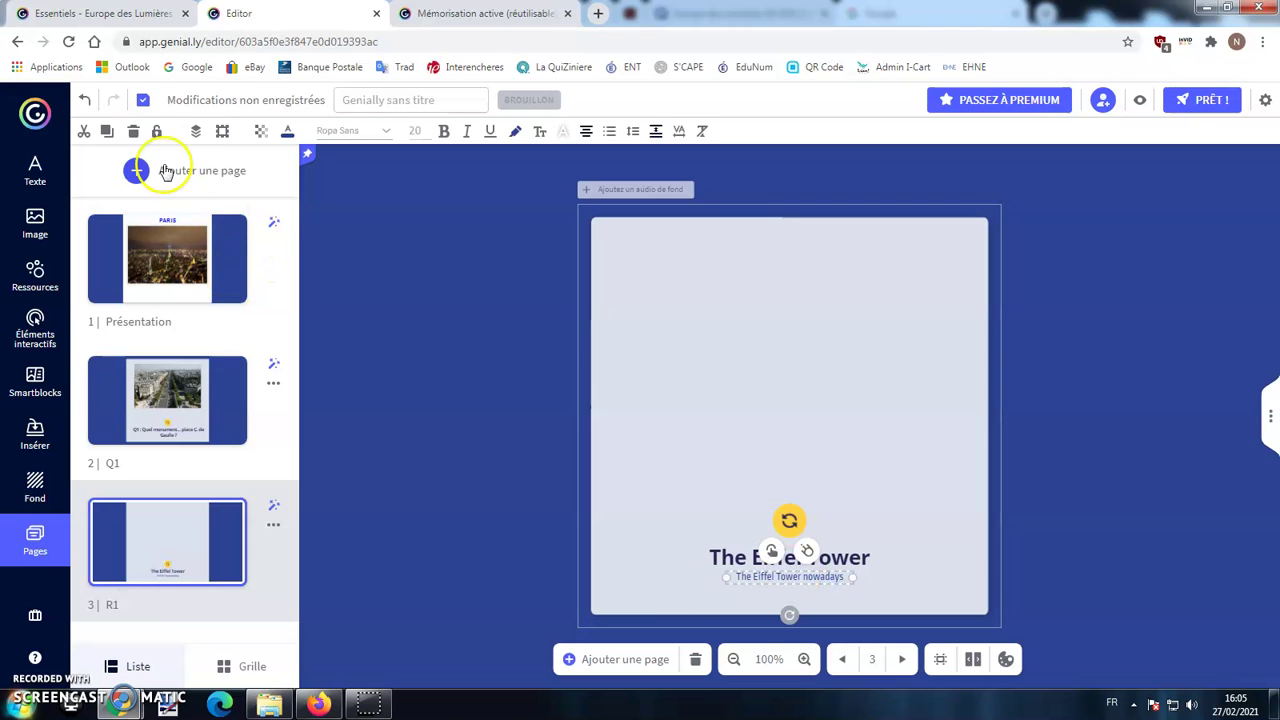
click(137, 131)
Widen the R1 title box to nearly the card width and replace its text with "R1 : Arc de Triomphe".
click(729, 546)
double_click(773, 551)
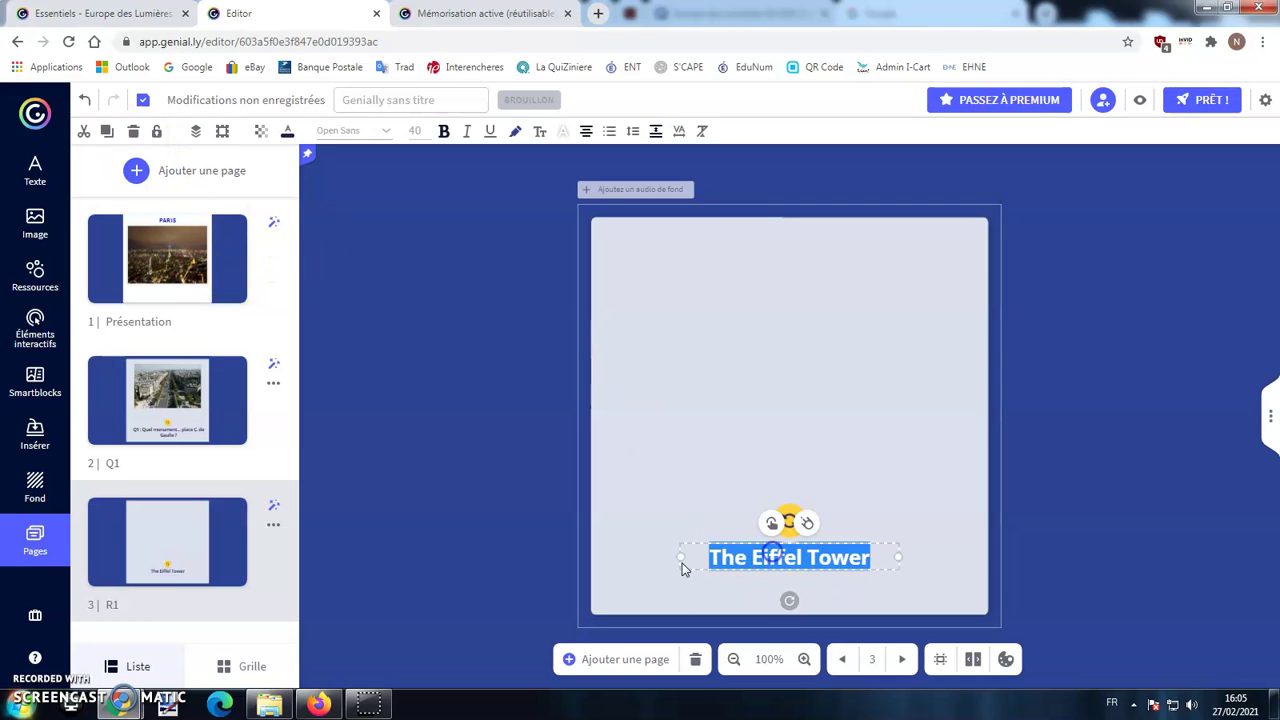
drag(672, 557, 603, 556)
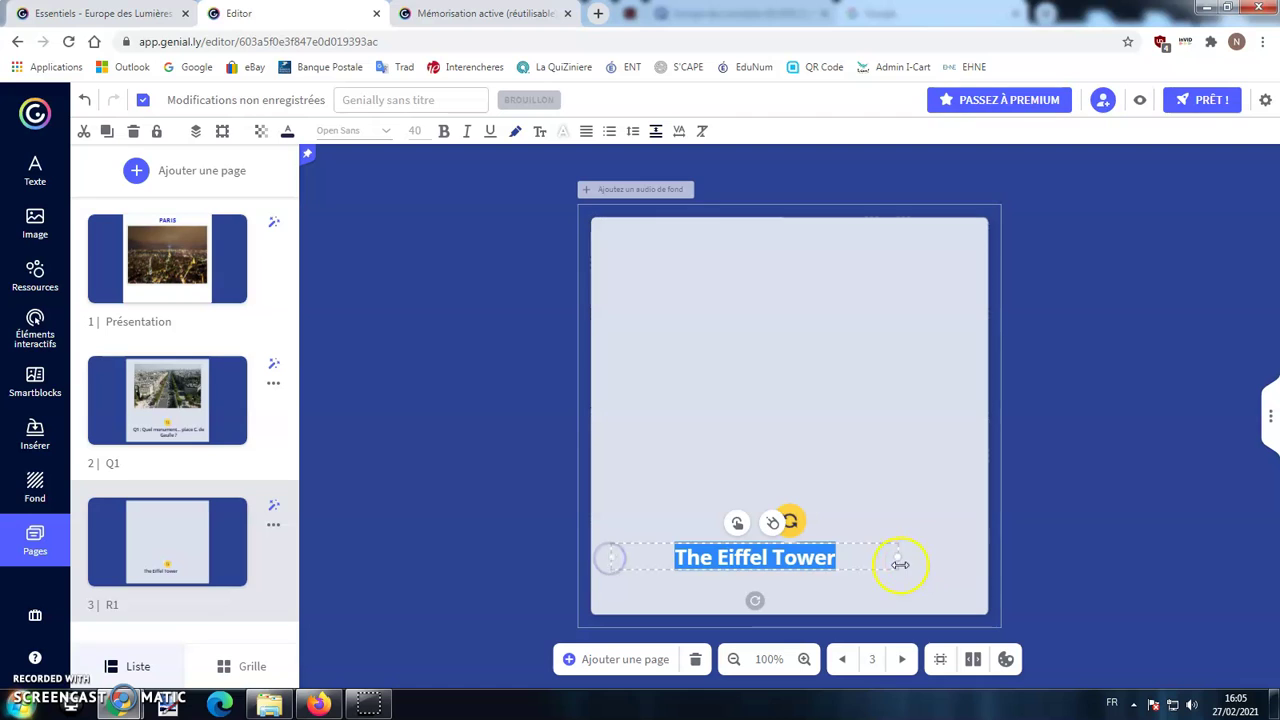
drag(949, 561, 974, 560)
double_click(845, 560)
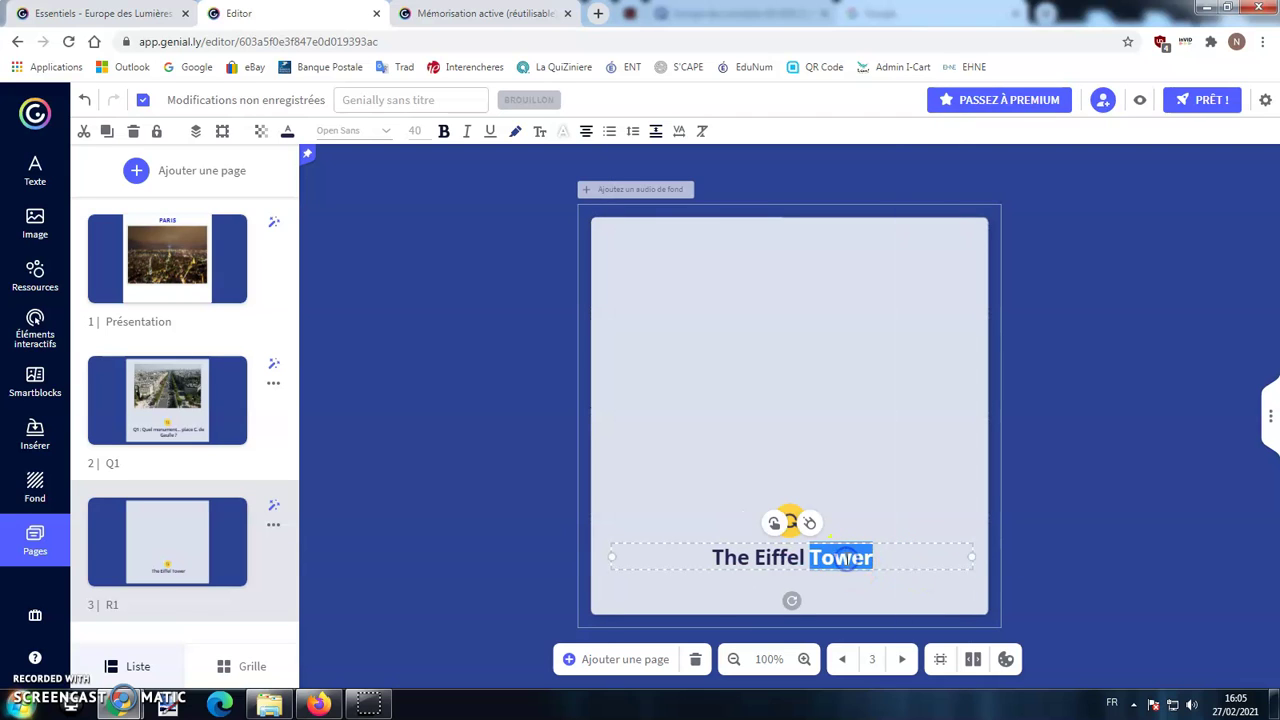
triple_click(846, 559)
text(R1)
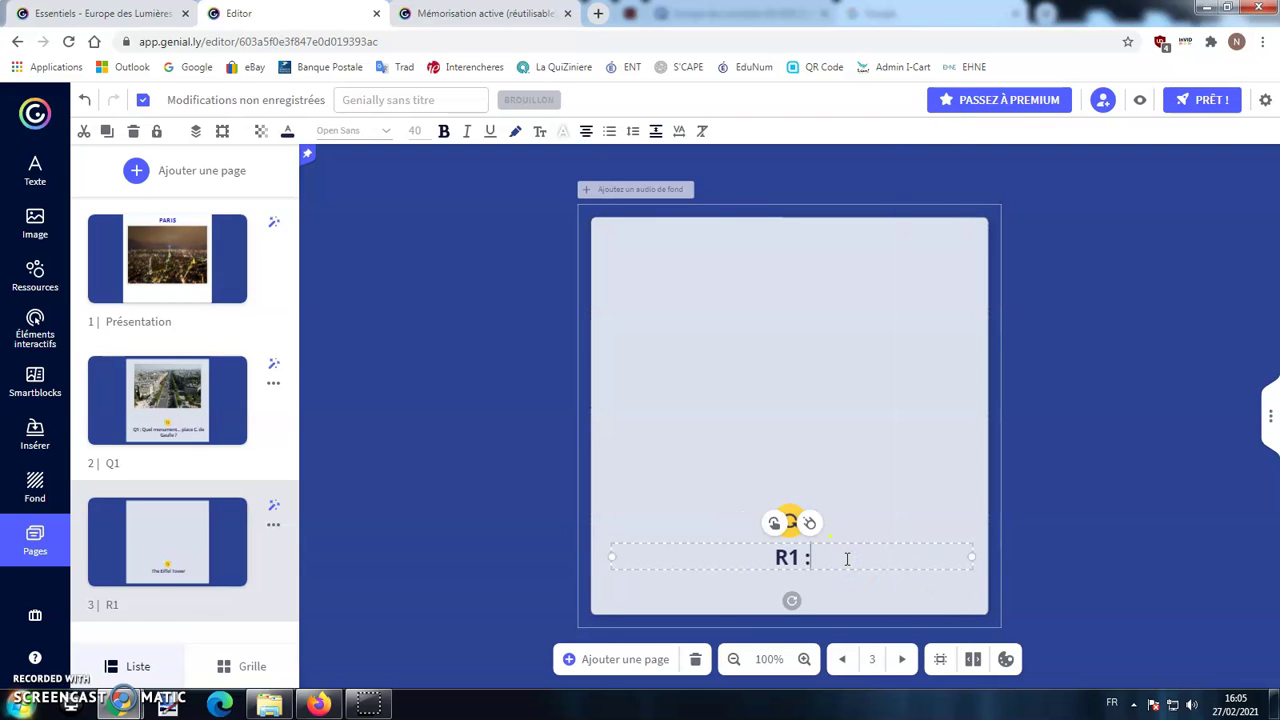
text( : Arc de Triomphe)
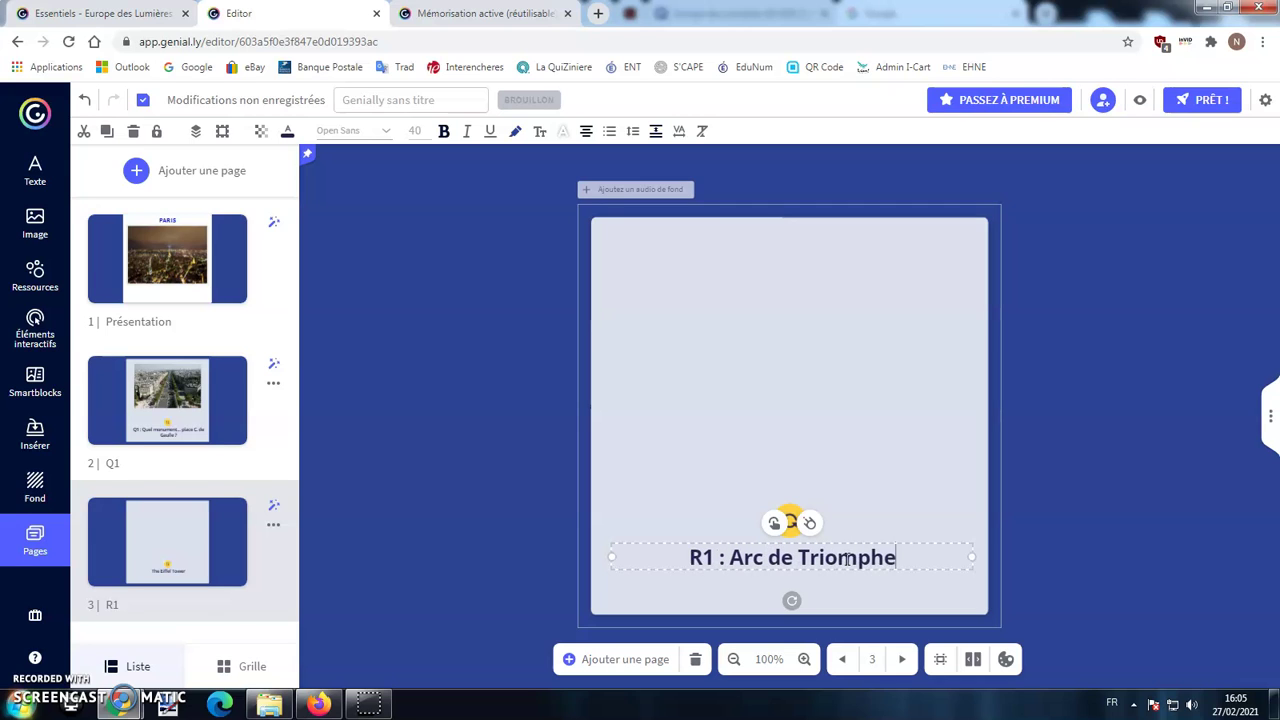
click(834, 414)
Upload the Arc de Triomphe image from the Tuto Docs folder and place it enlarged and centred above the R1 answer.
click(35, 222)
click(185, 257)
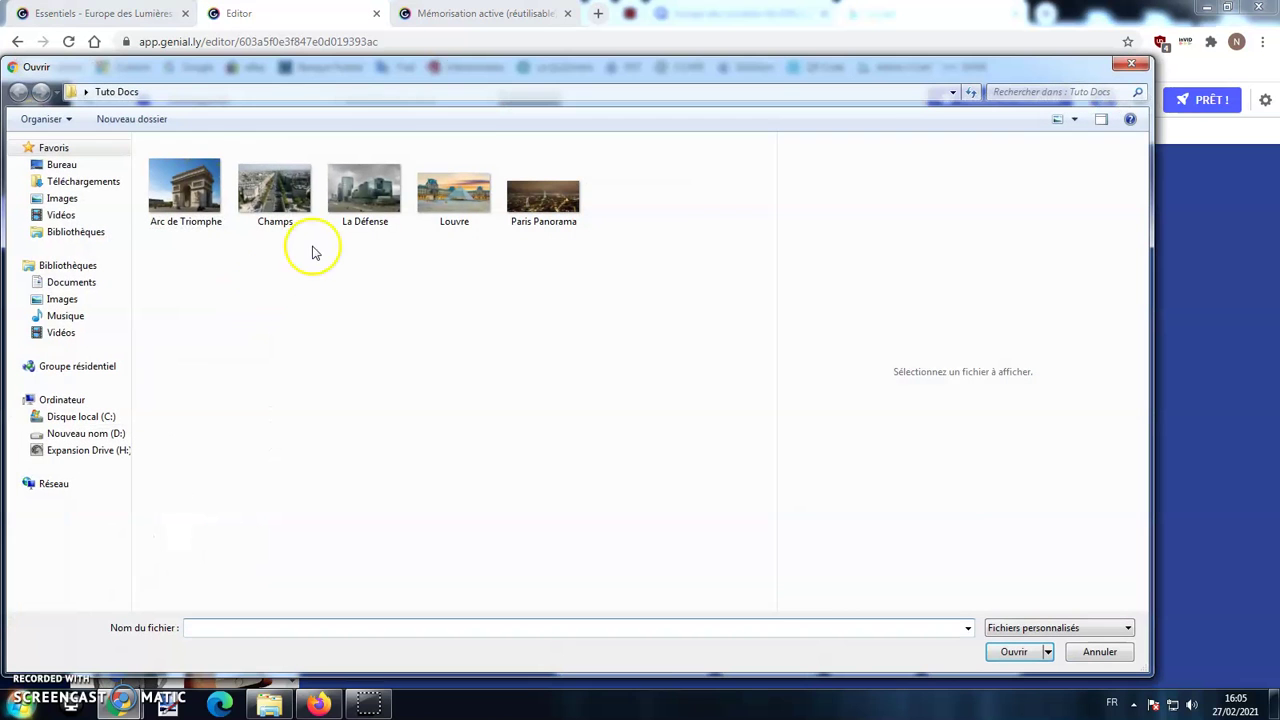
double_click(200, 229)
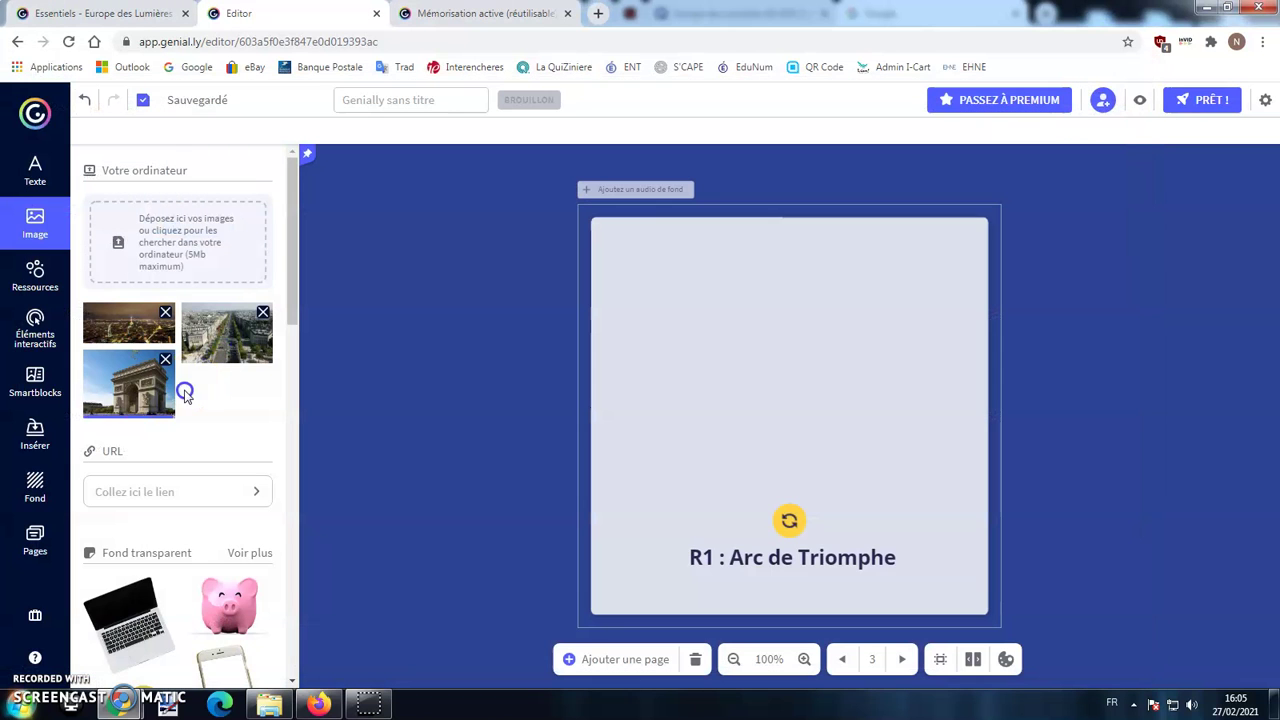
click(130, 390)
drag(762, 388, 681, 284)
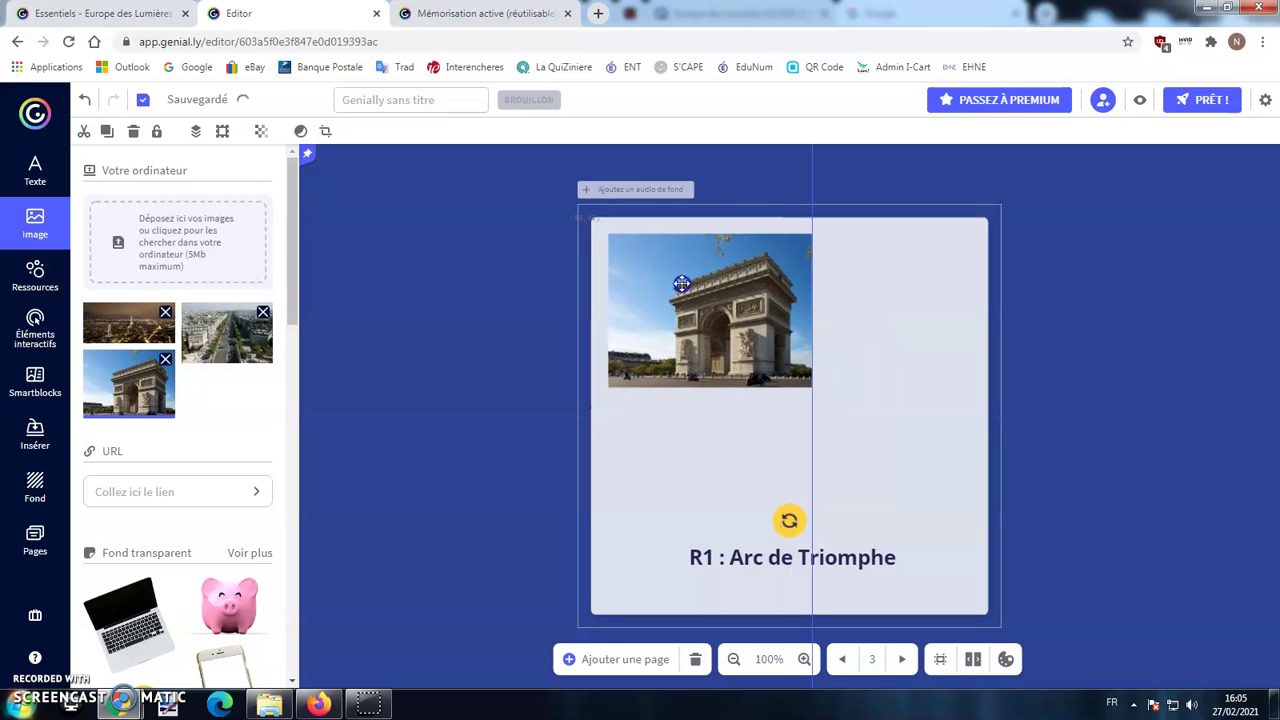
drag(812, 387, 931, 480)
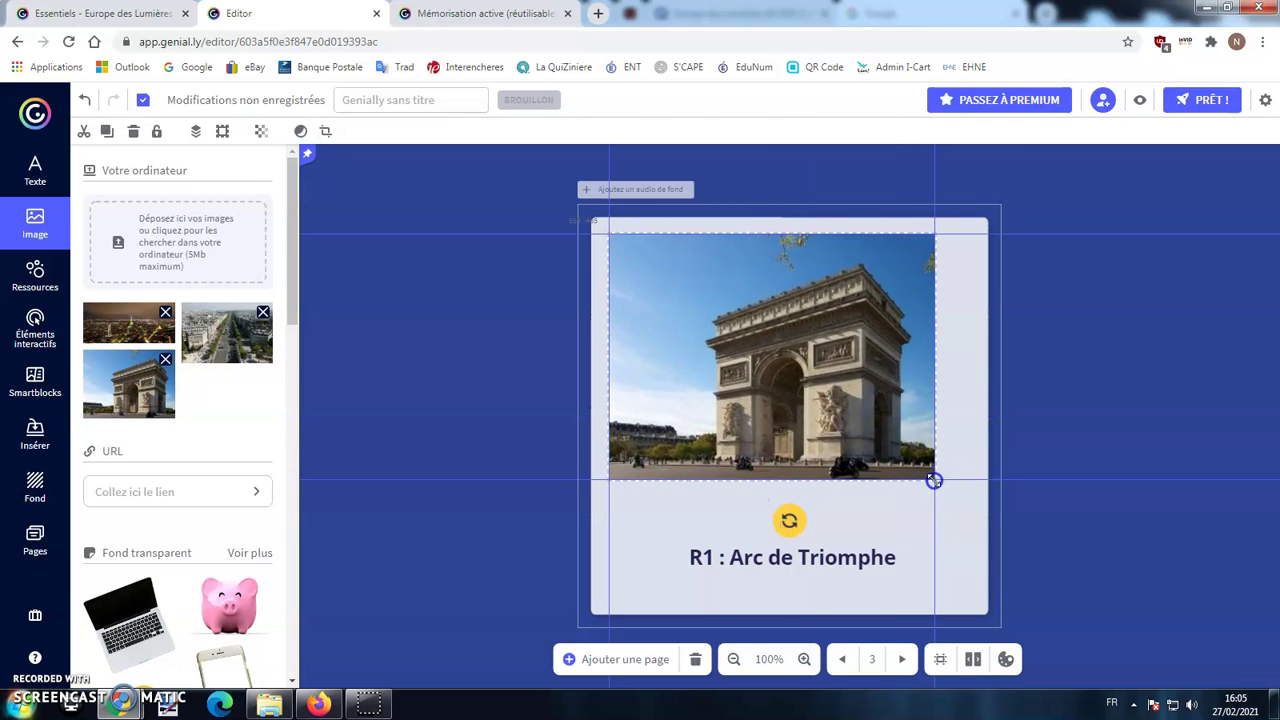
drag(790, 366, 807, 370)
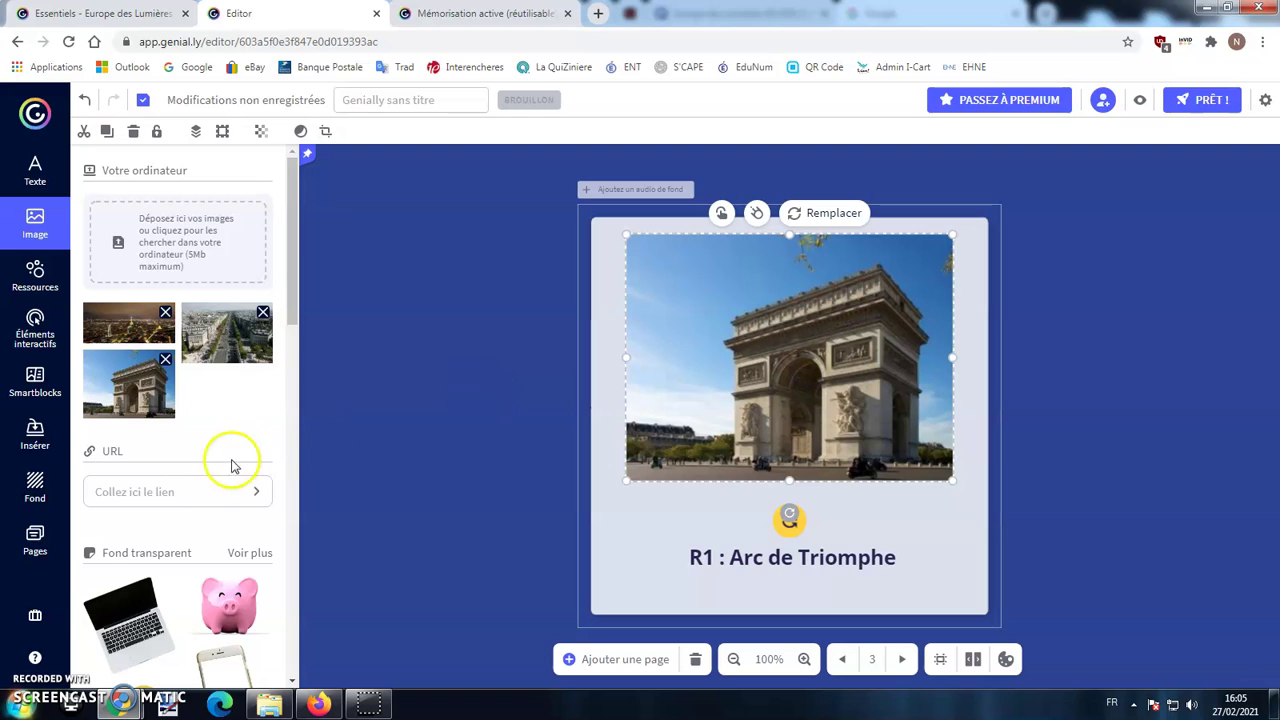
Duplicate the Q1 page and move the copy below the R1 page.
click(35, 540)
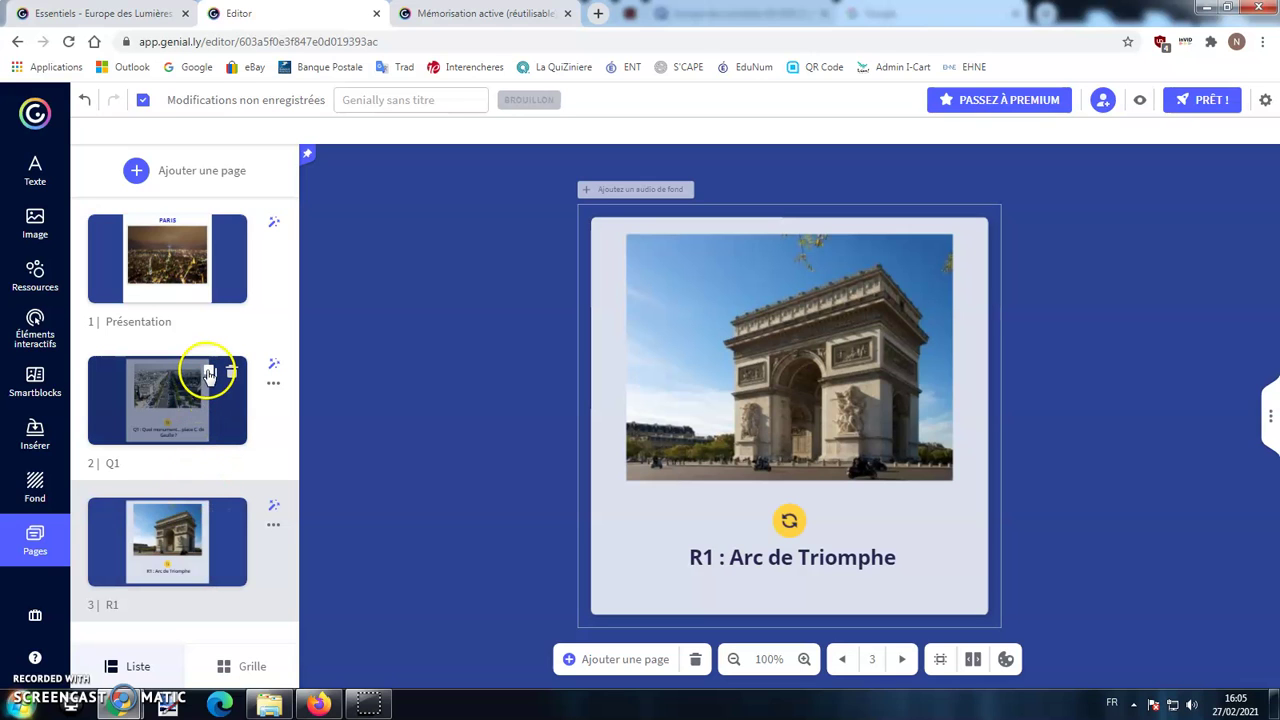
click(209, 373)
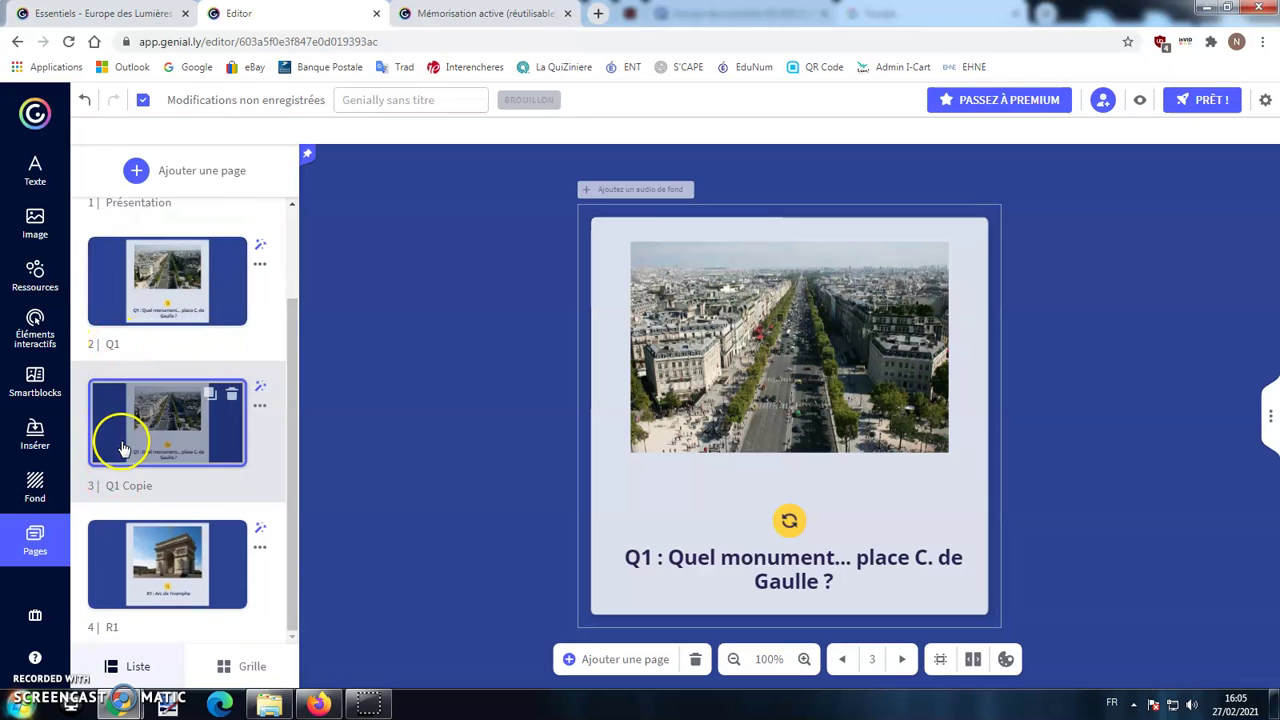
drag(165, 416, 163, 523)
Duplicate the R1 page to the end of the page list and name the copied question and answer pages Q2 and R2.
click(211, 396)
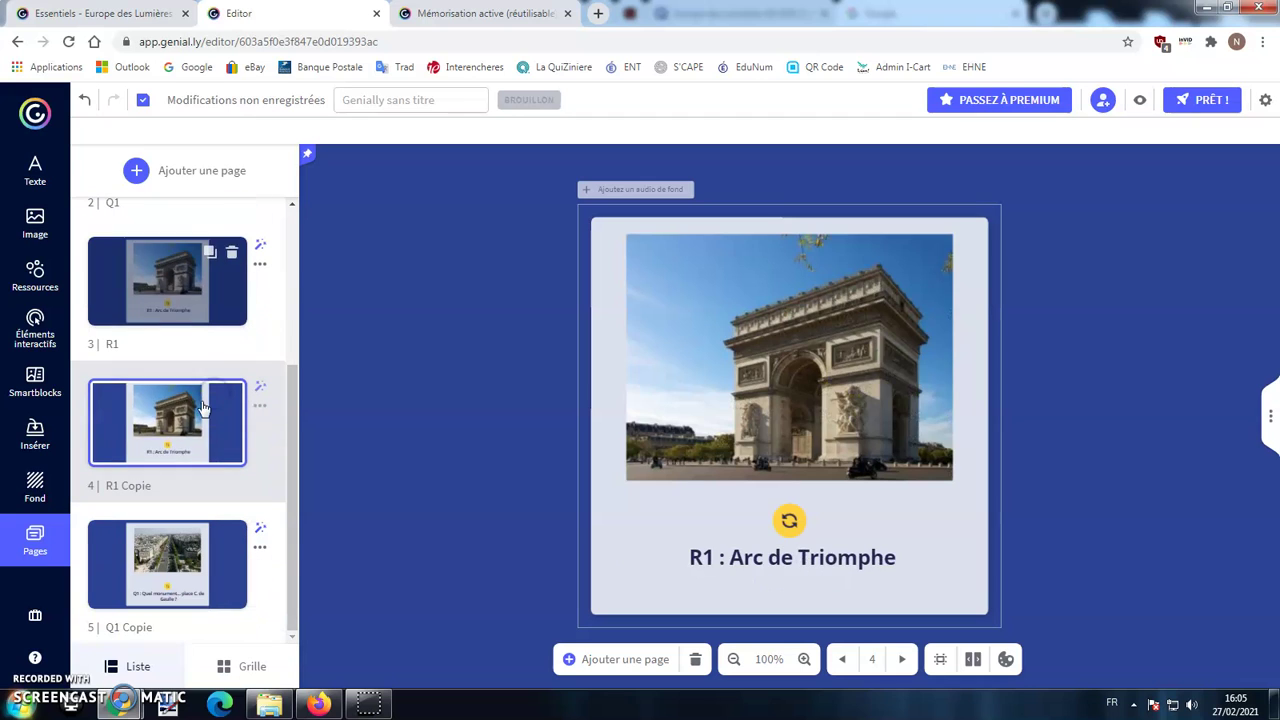
drag(146, 424, 166, 490)
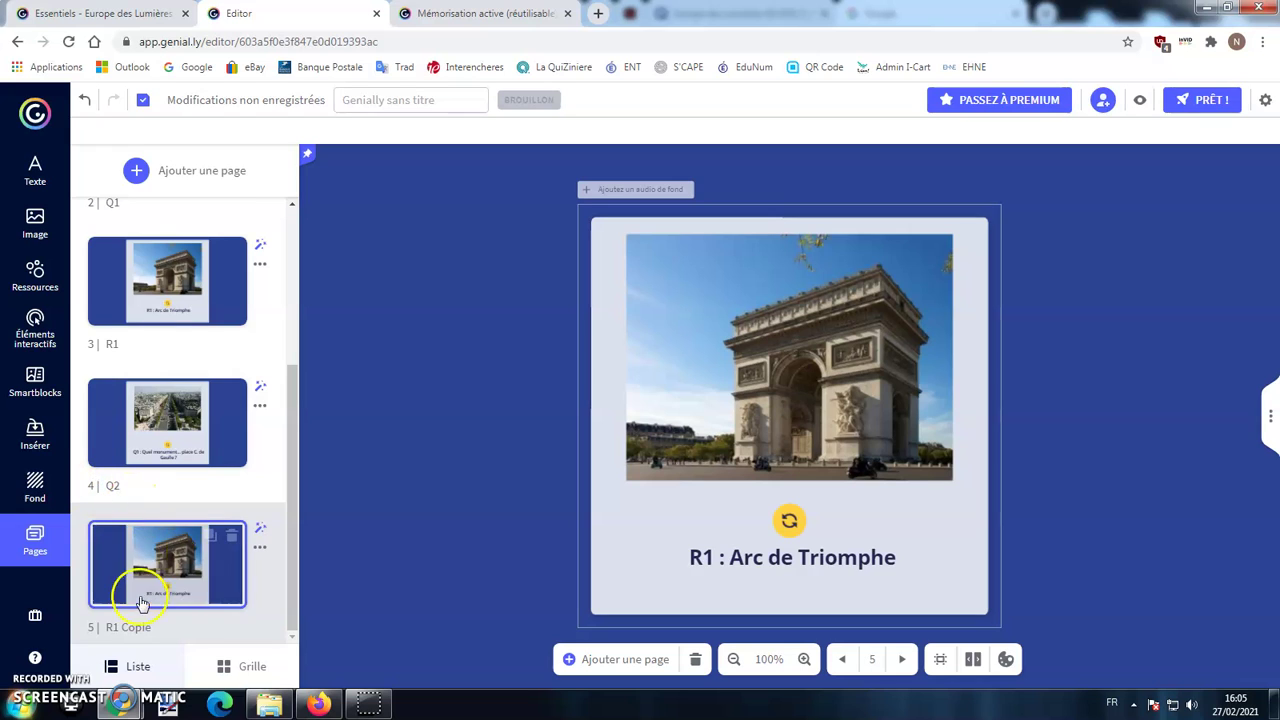
double_click(86, 632)
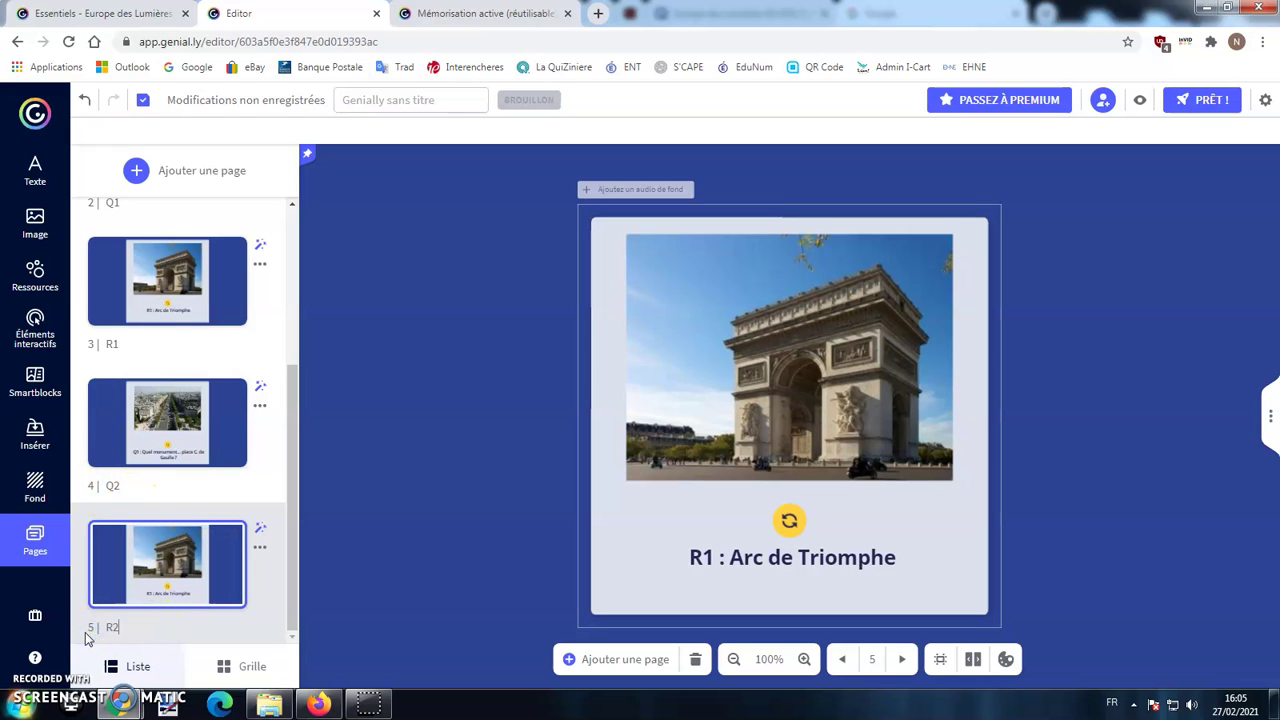
Replace the question text on the Q2 page with "Q2 : Nom du quartier d'affaire... ?".
click(186, 443)
double_click(830, 565)
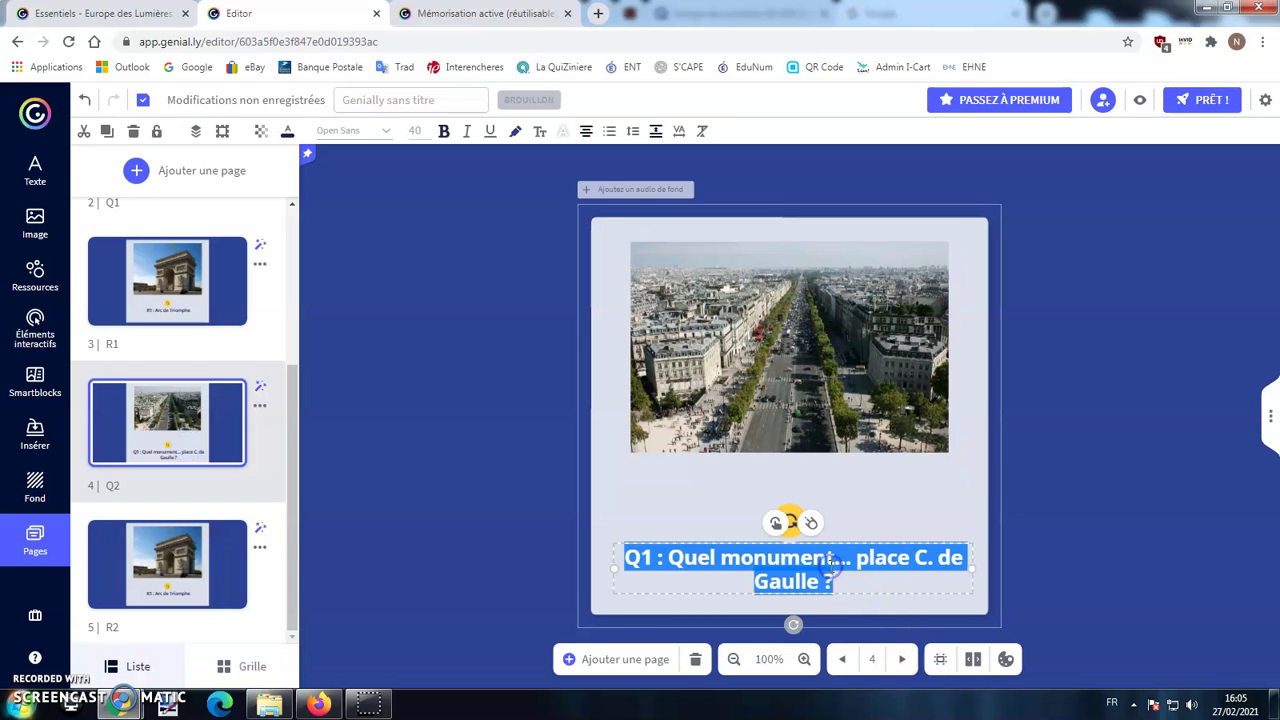
text(Q2 : Nom du quartier d'affaire... ?)
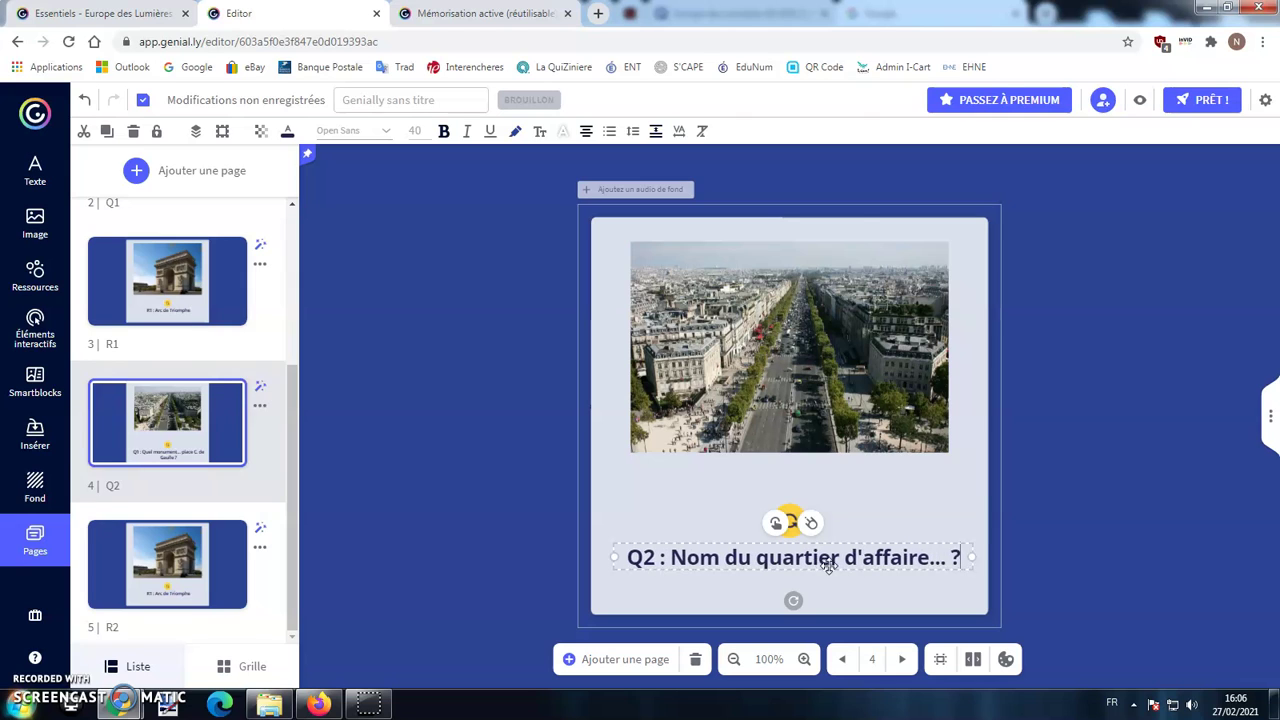
Replace the avenue photo on the Q2 page with the uploaded La Défense image from Tuto Docs, centred above the question.
click(848, 345)
key(Delete)
click(35, 222)
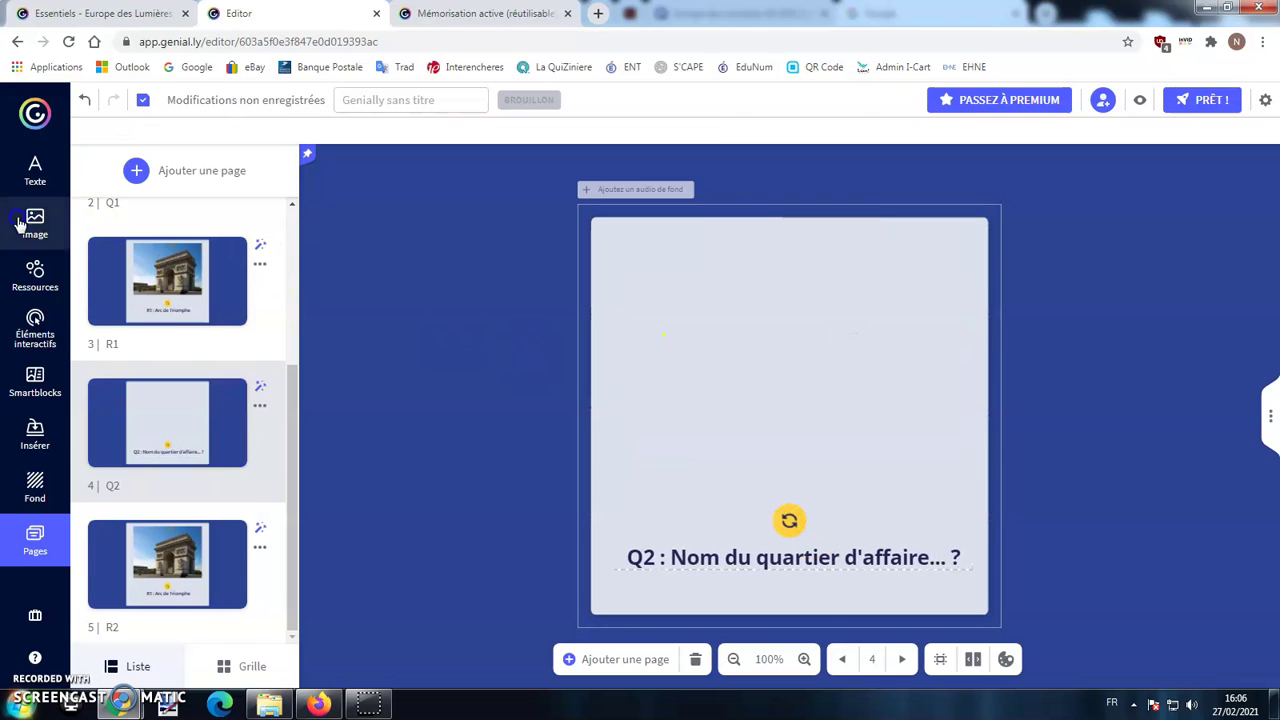
click(177, 235)
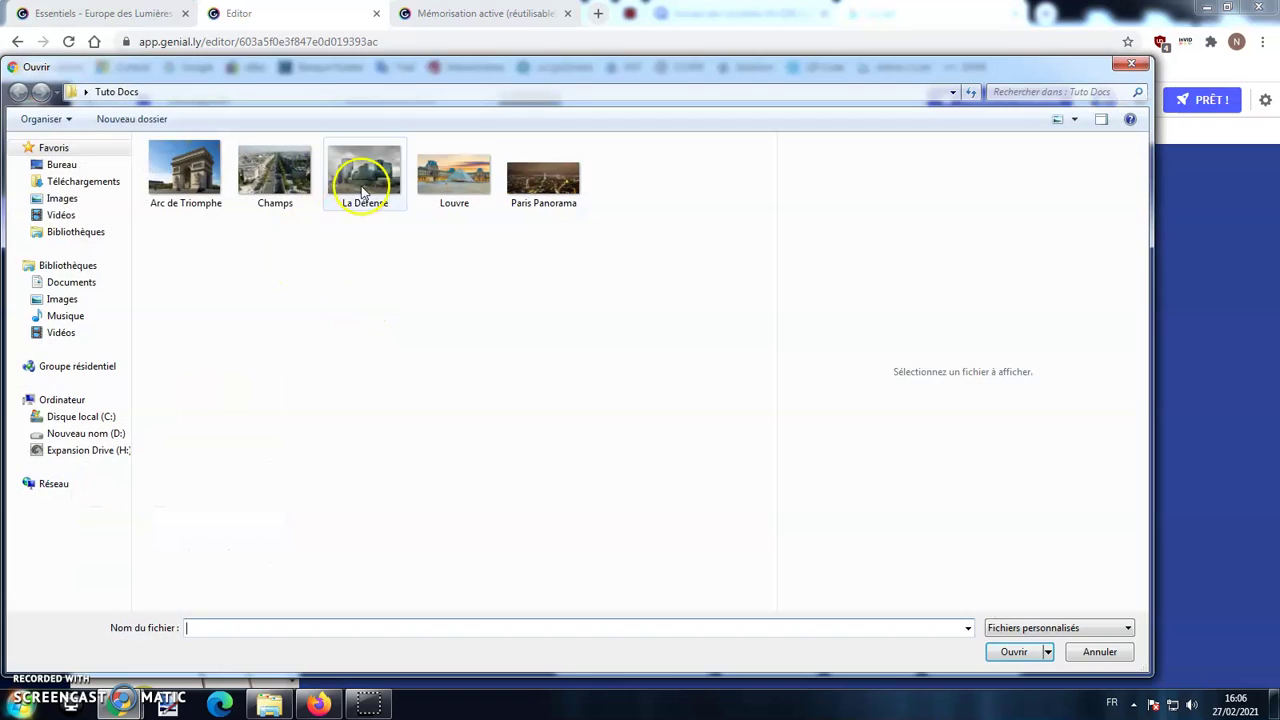
double_click(364, 190)
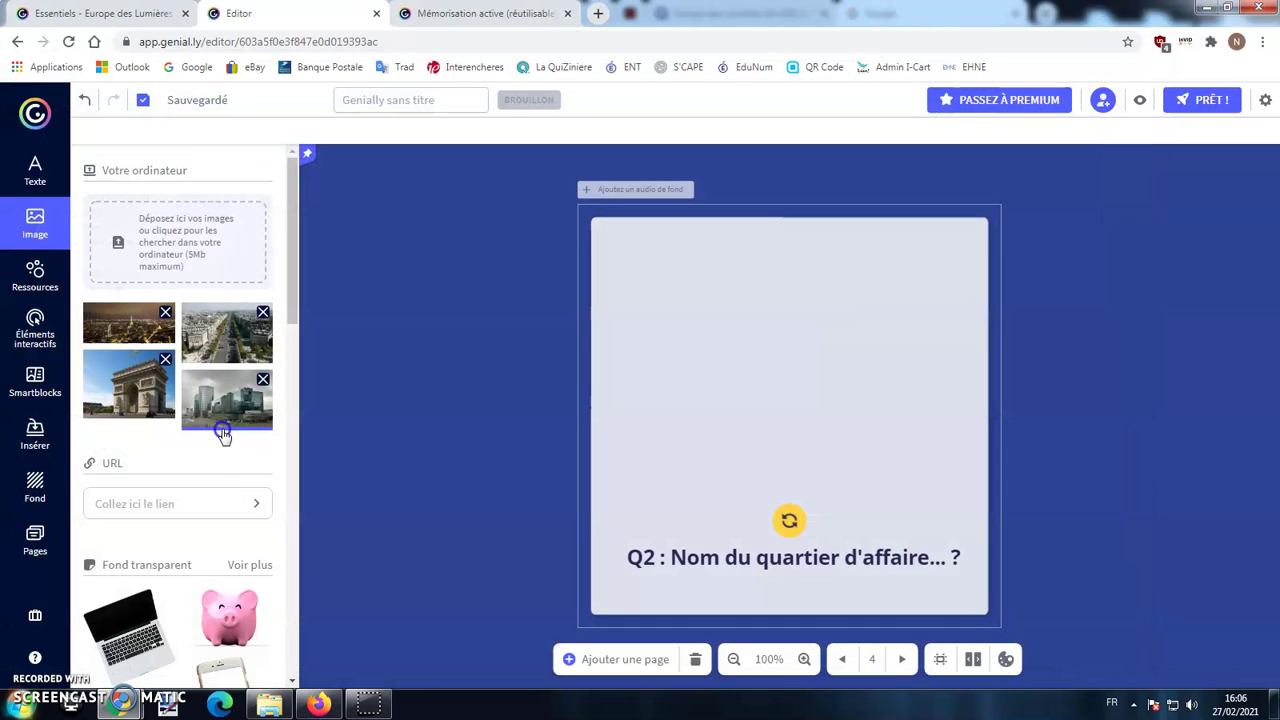
click(240, 398)
drag(812, 393, 812, 318)
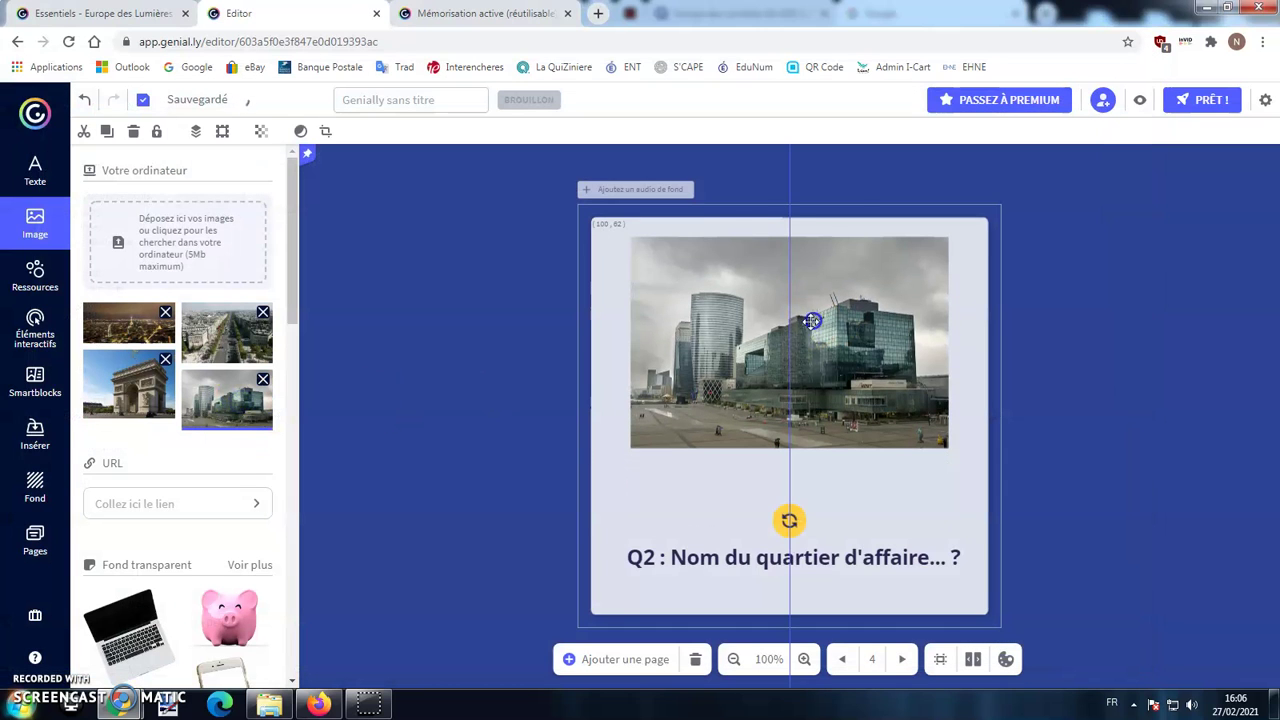
Delete the Arc de Triomphe image from the R2 page and change its answer text to "R2 : La Défense".
click(38, 553)
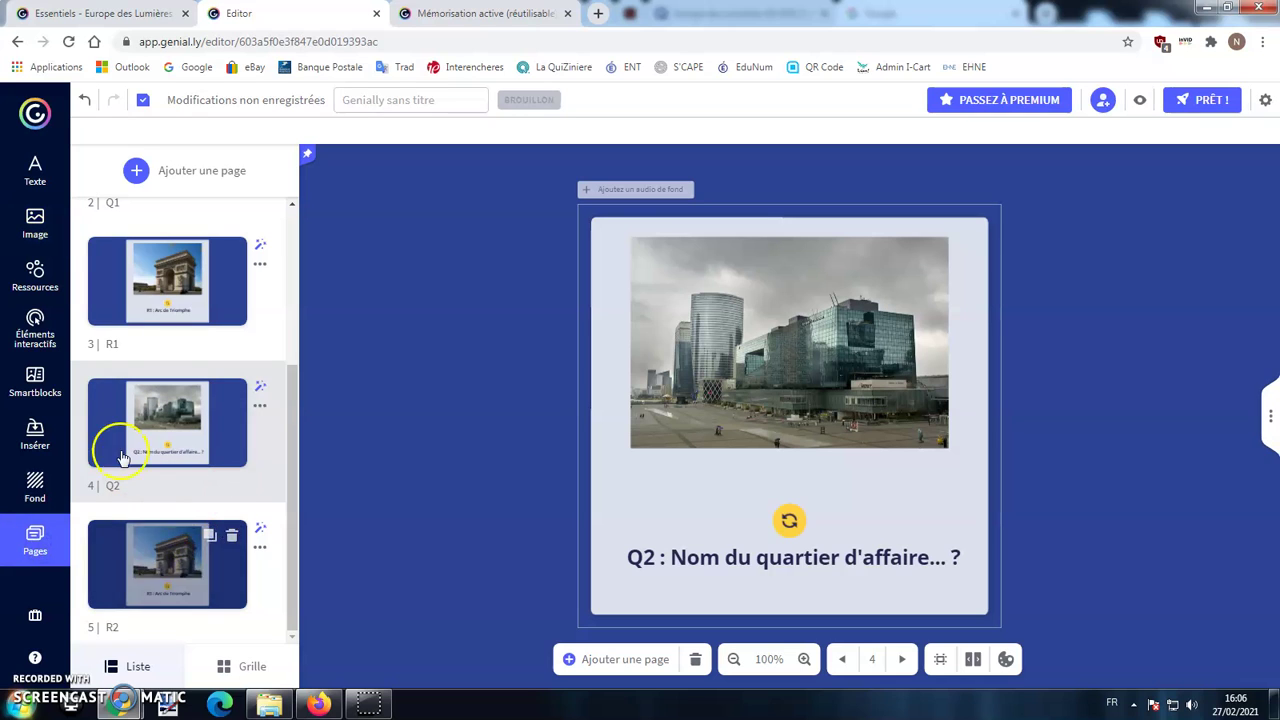
click(180, 594)
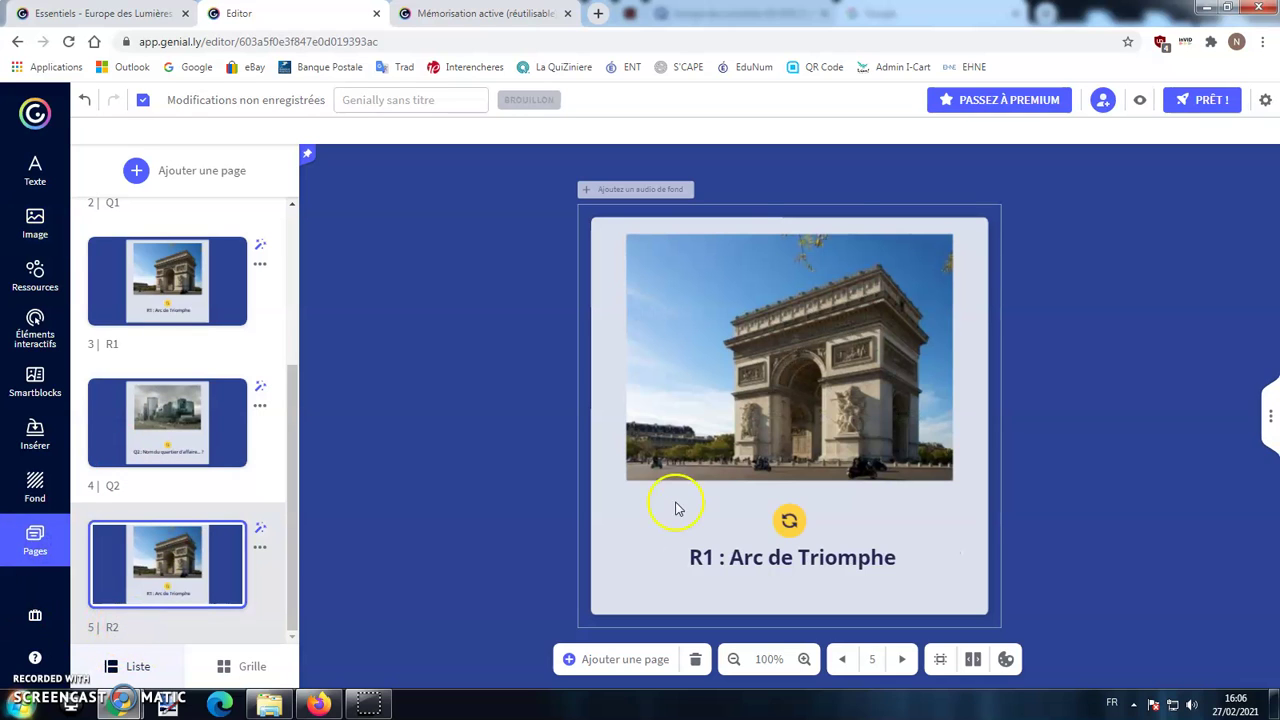
key(Delete)
double_click(820, 558)
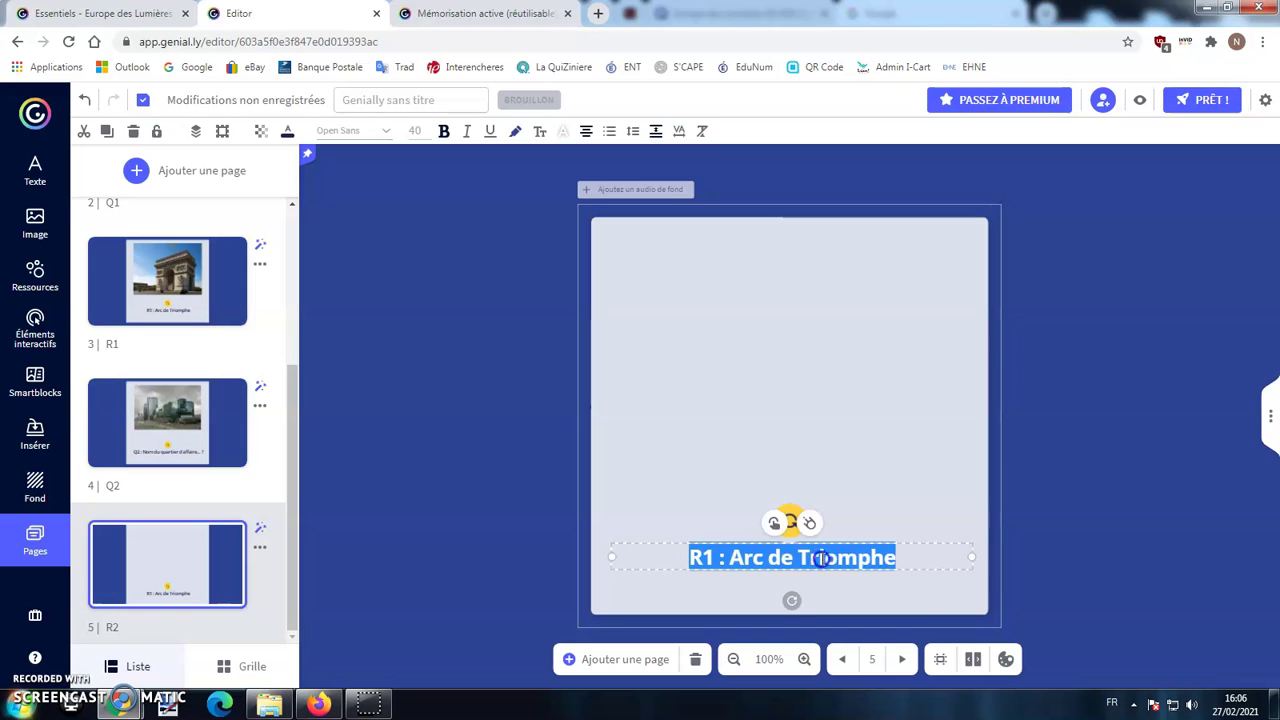
text(R2)
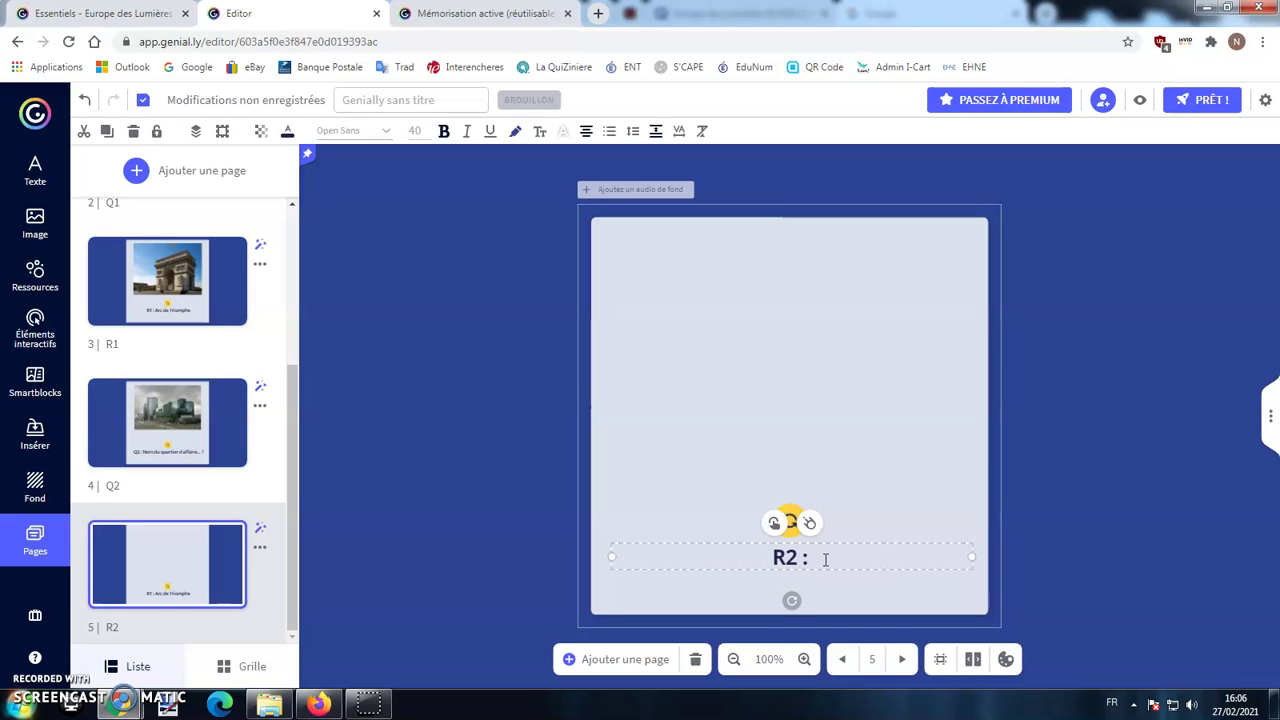
text( : La Défense)
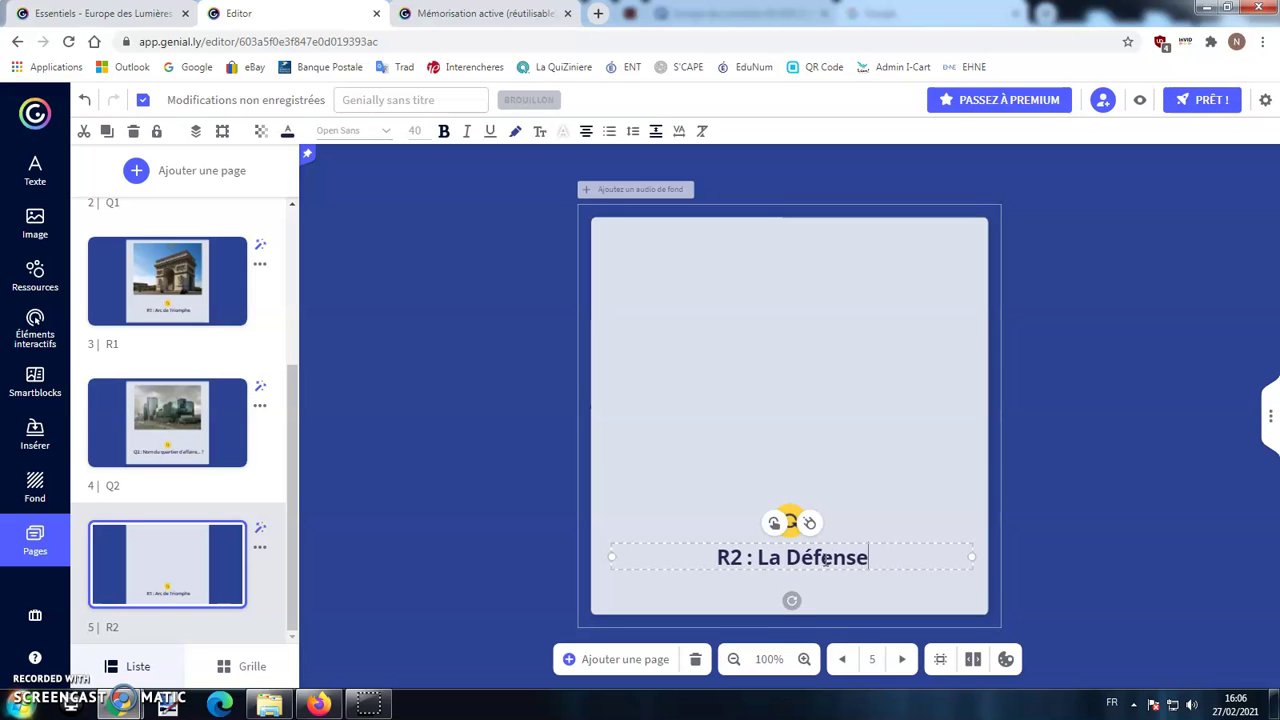
Insert the already uploaded La Défense image on the R2 page and position it above the flip button.
click(775, 433)
click(47, 222)
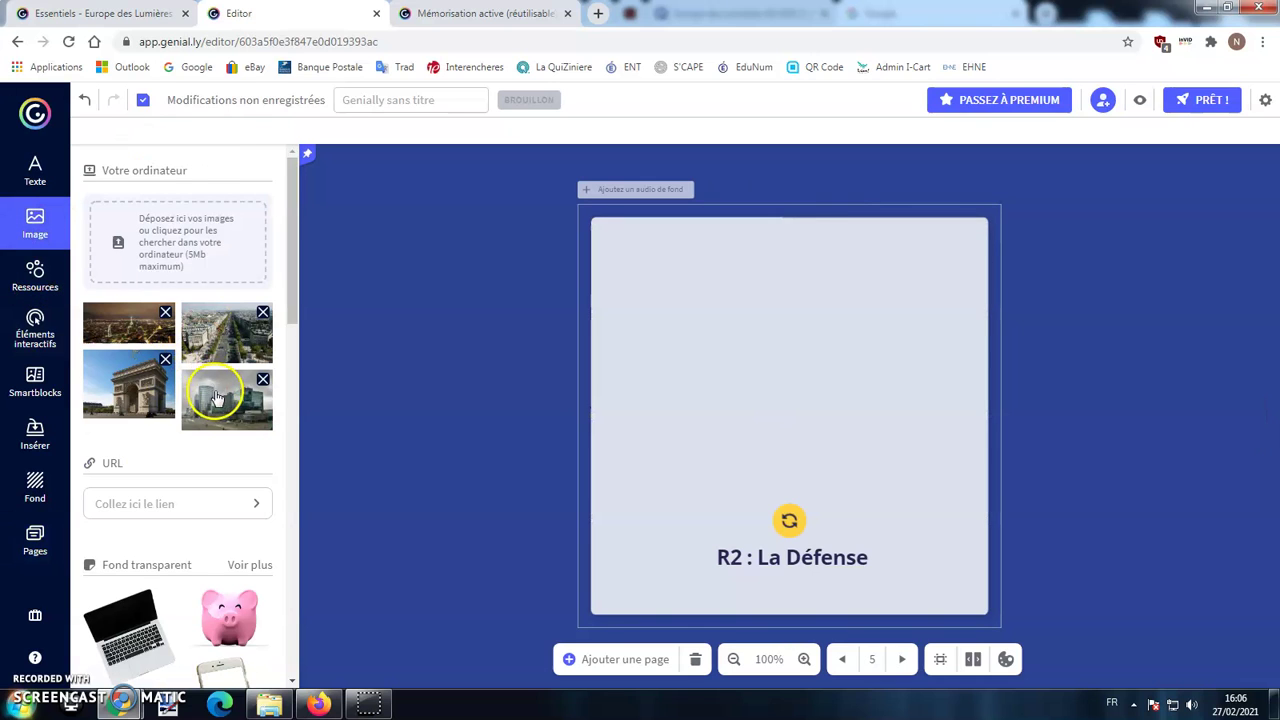
click(214, 391)
drag(748, 443, 750, 386)
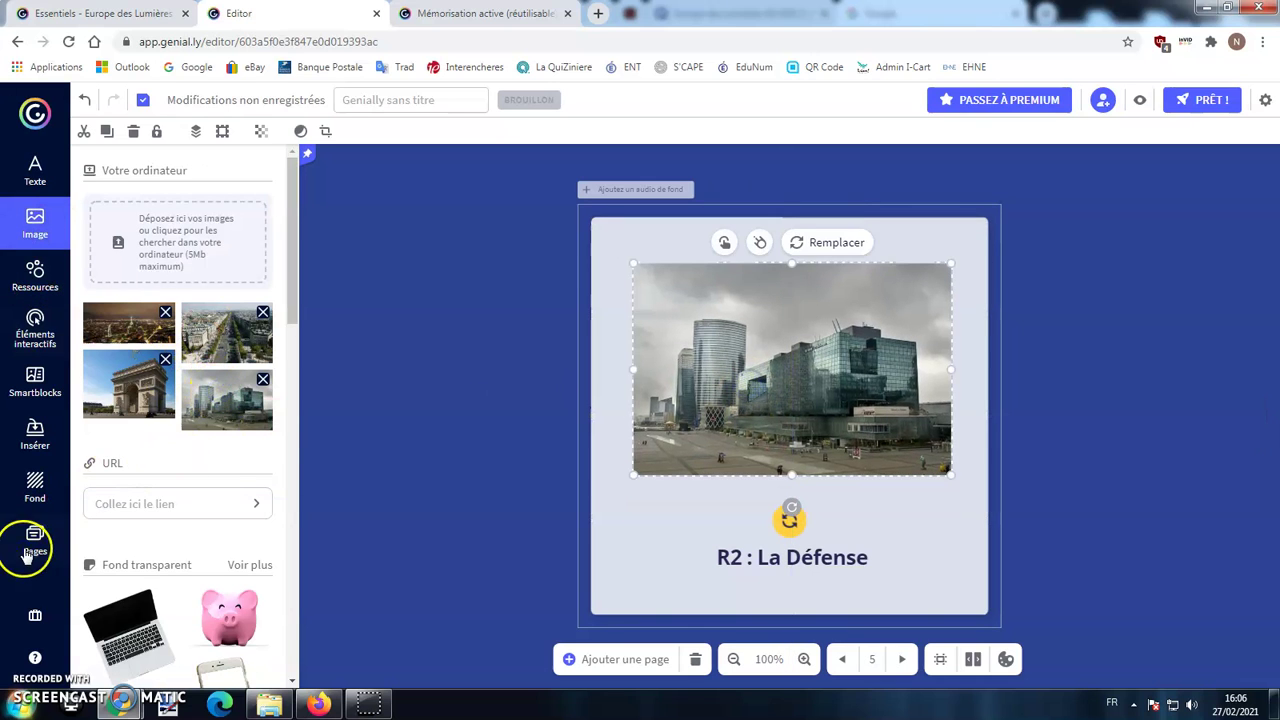
Duplicate the Q2 and R2 pages to the end of the page list and name the copies Q3 and R3.
click(35, 541)
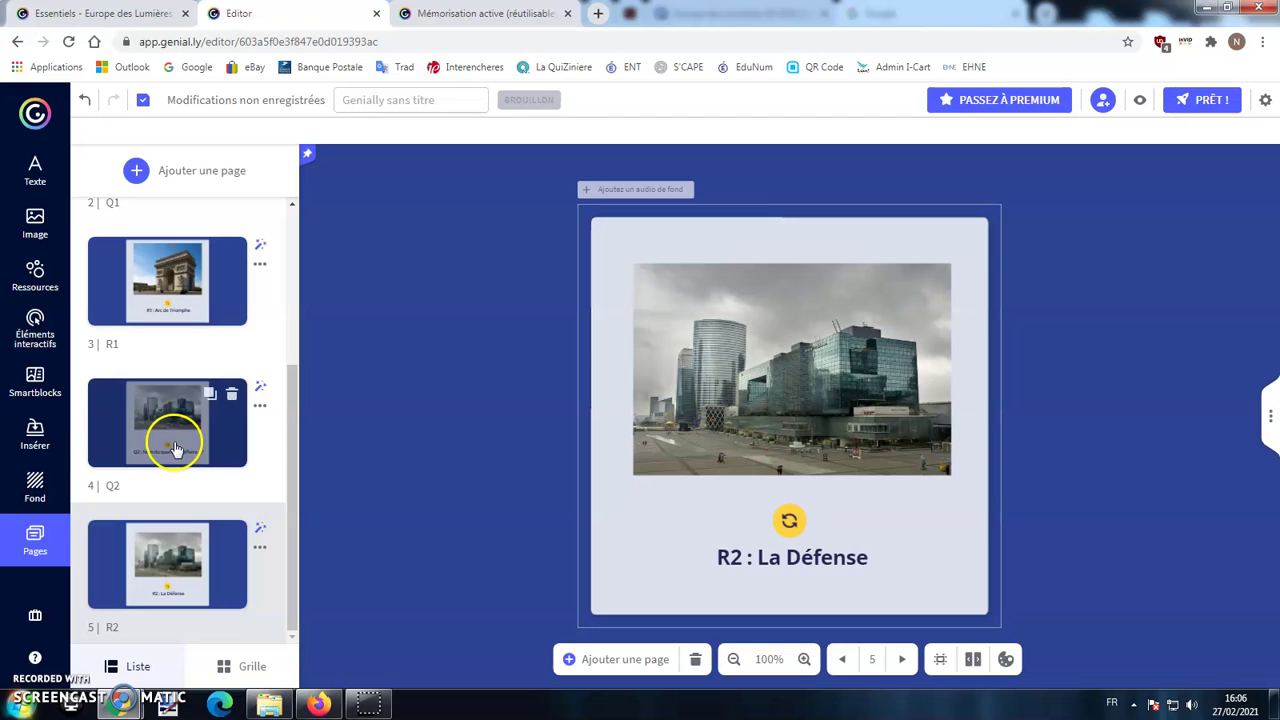
click(209, 394)
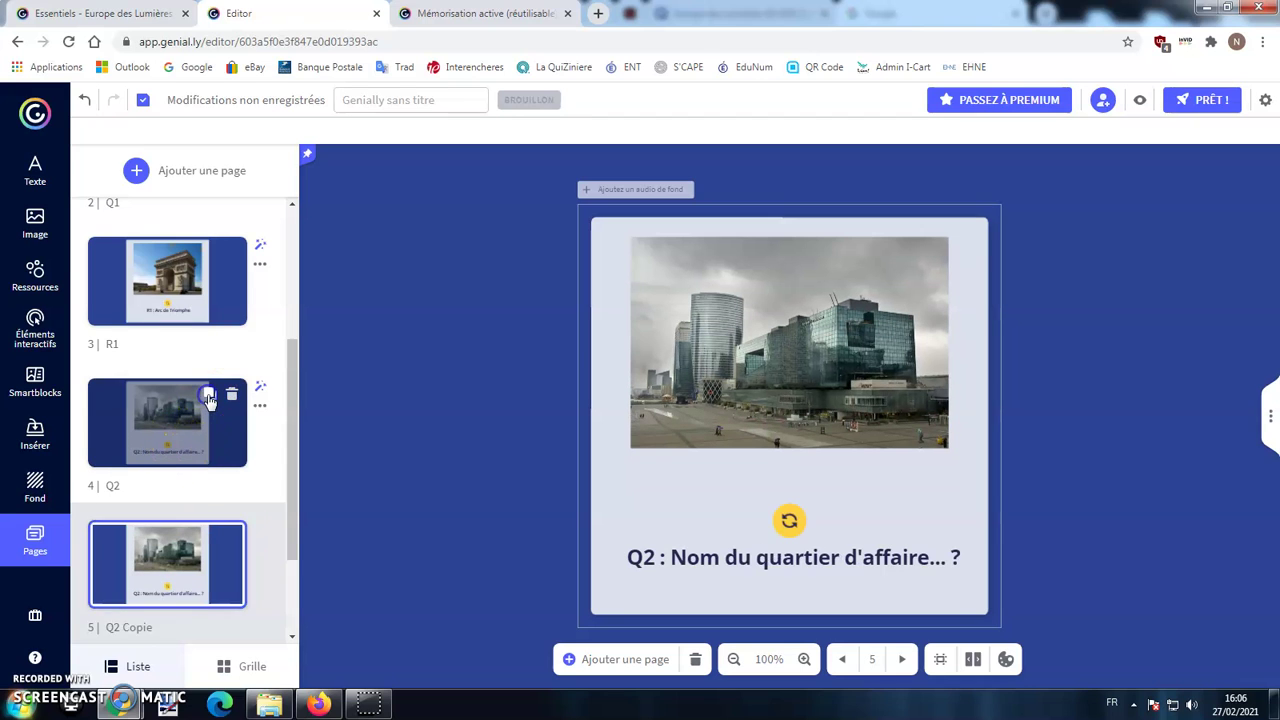
drag(203, 428, 163, 626)
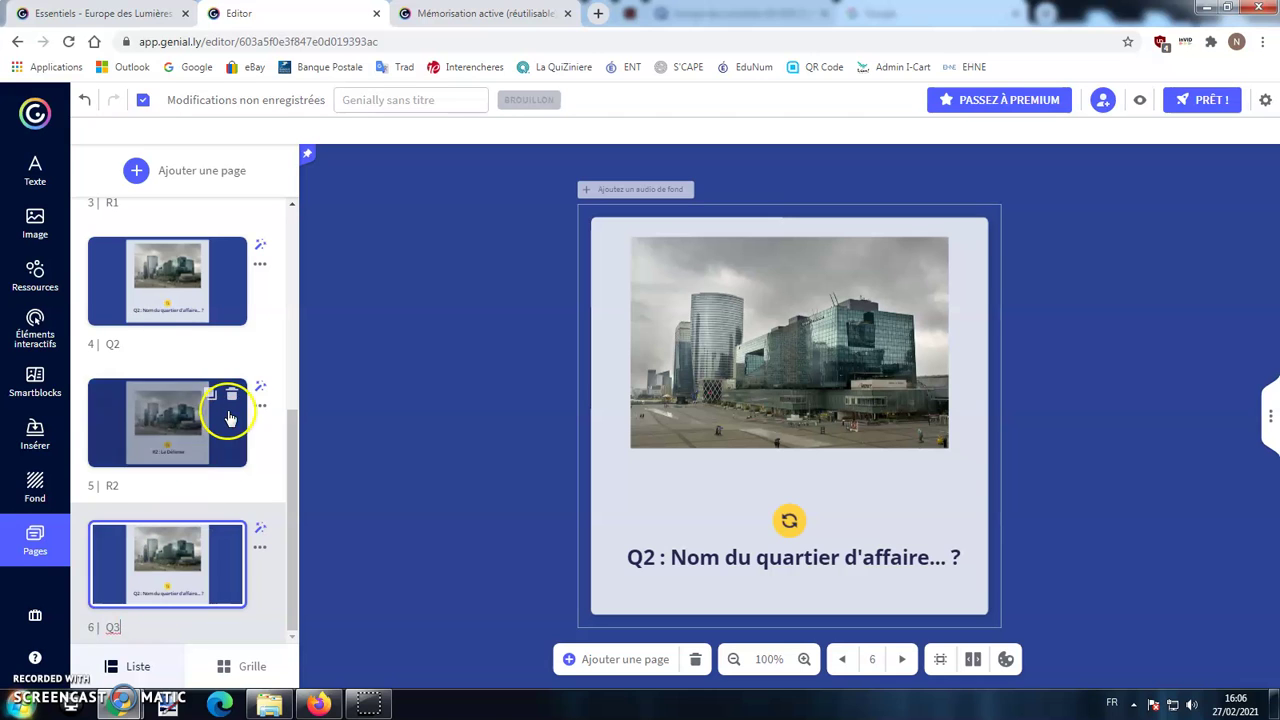
click(209, 394)
drag(189, 420, 163, 627)
click(163, 627)
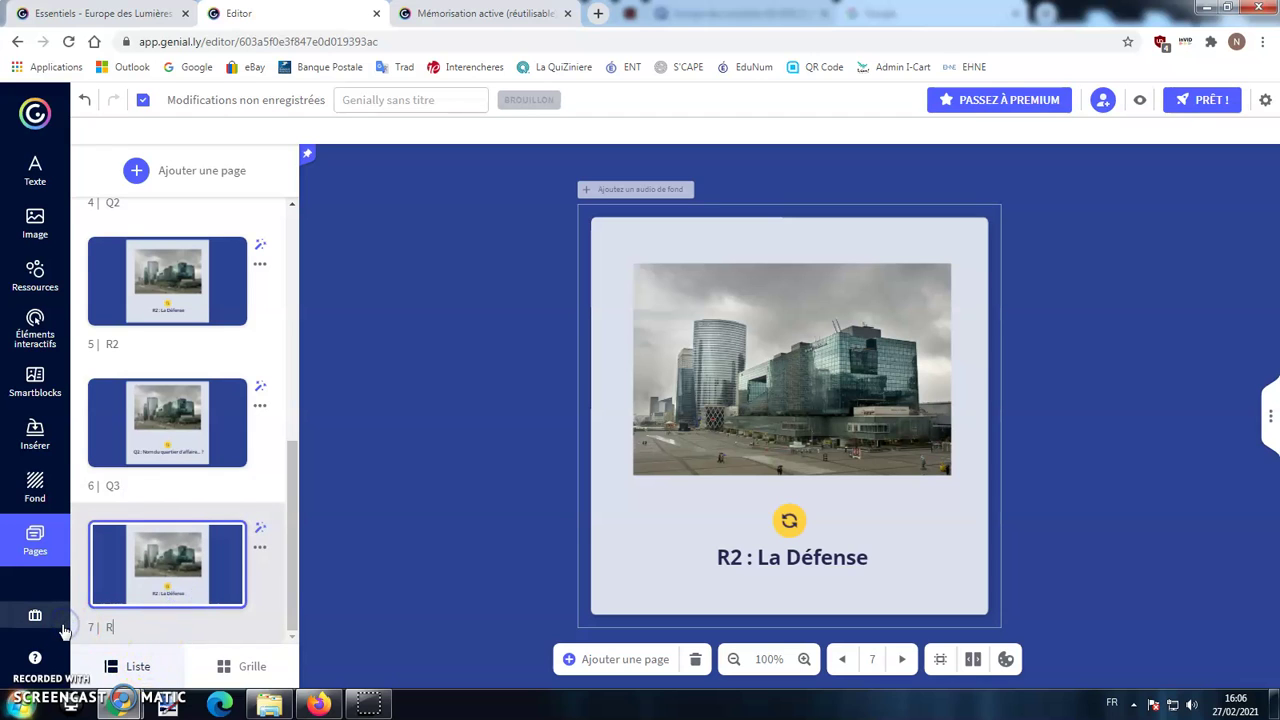
key(BackSpace)
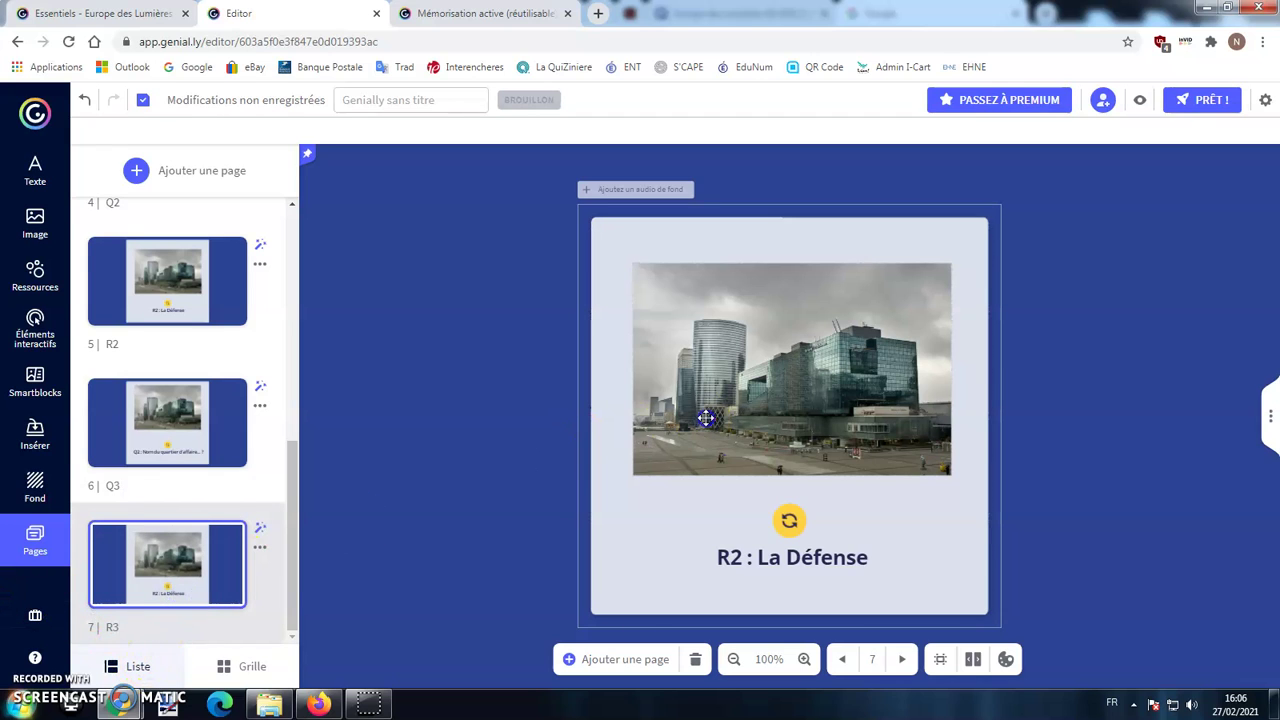
Delete the La Défense image from both the R3 and Q3 pages.
click(707, 417)
key(Delete)
click(214, 443)
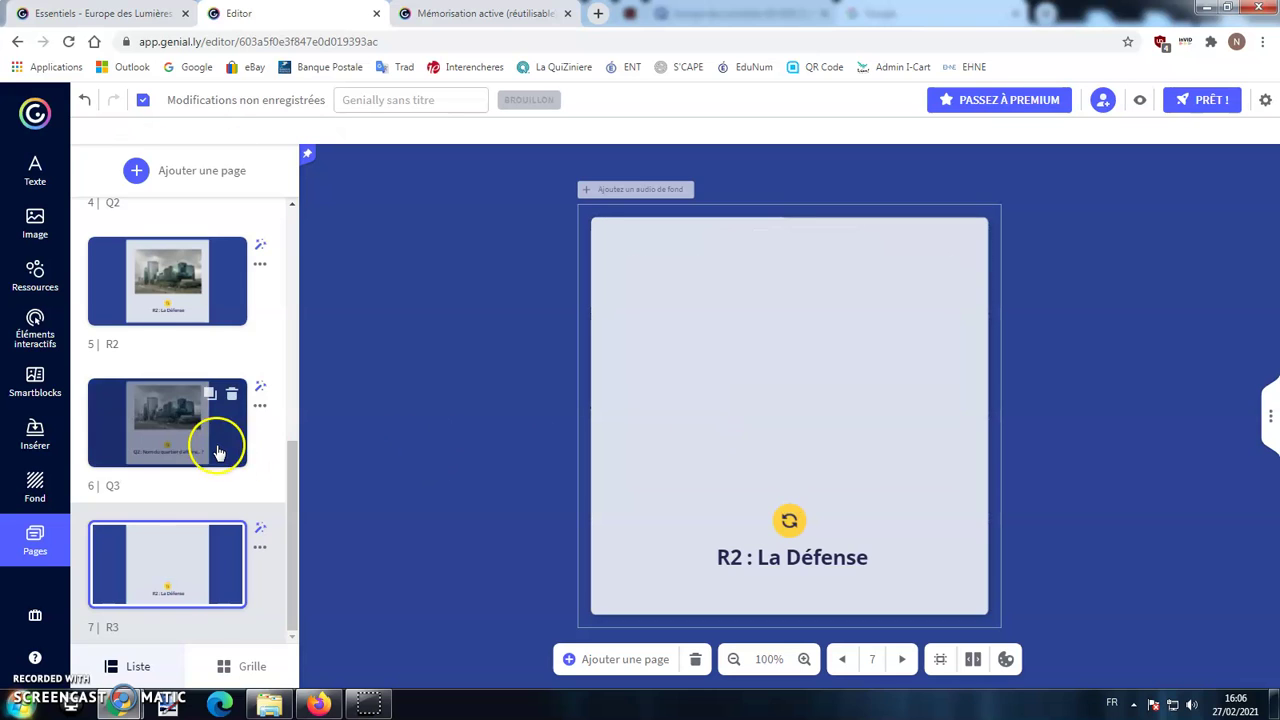
click(846, 357)
key(Delete)
Set the Q3 page's text to "Q3 : Quel musée.." and the R3 page's text to "R3 : Le Louvre....".
double_click(827, 557)
text(Q3 : Quel musée..)
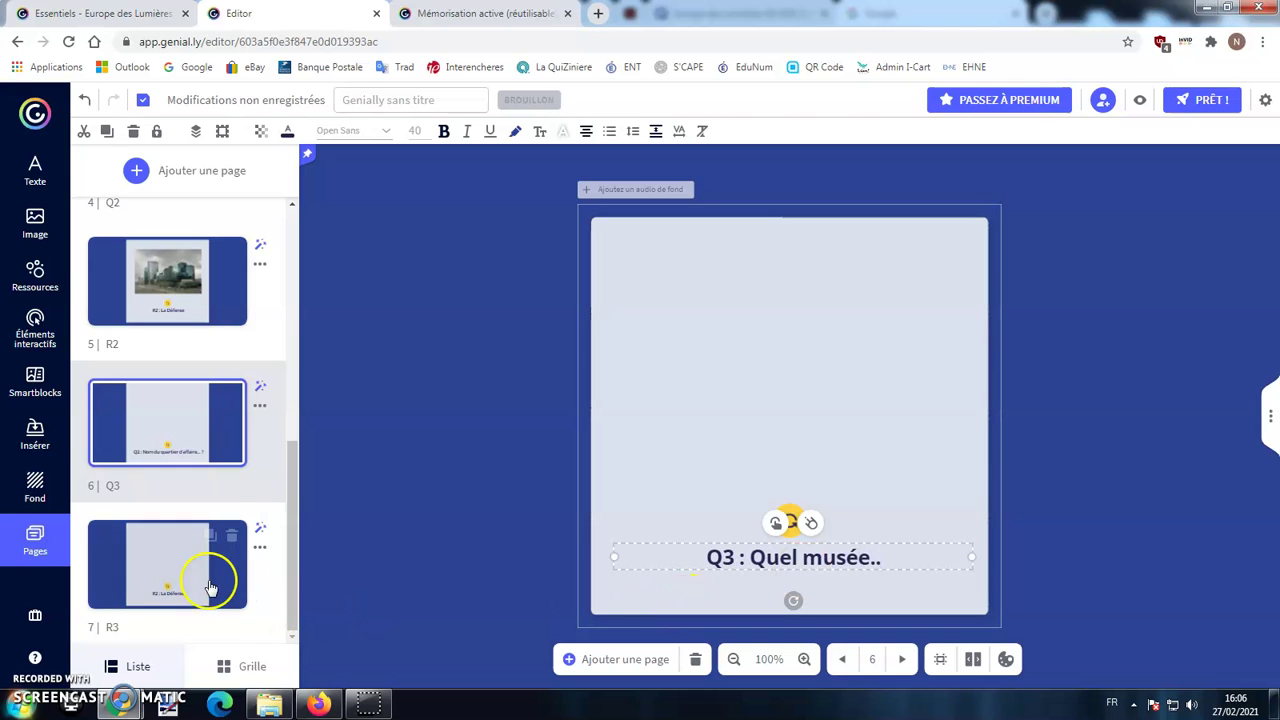
click(210, 588)
double_click(794, 553)
text(R3 : Le Louvre....)
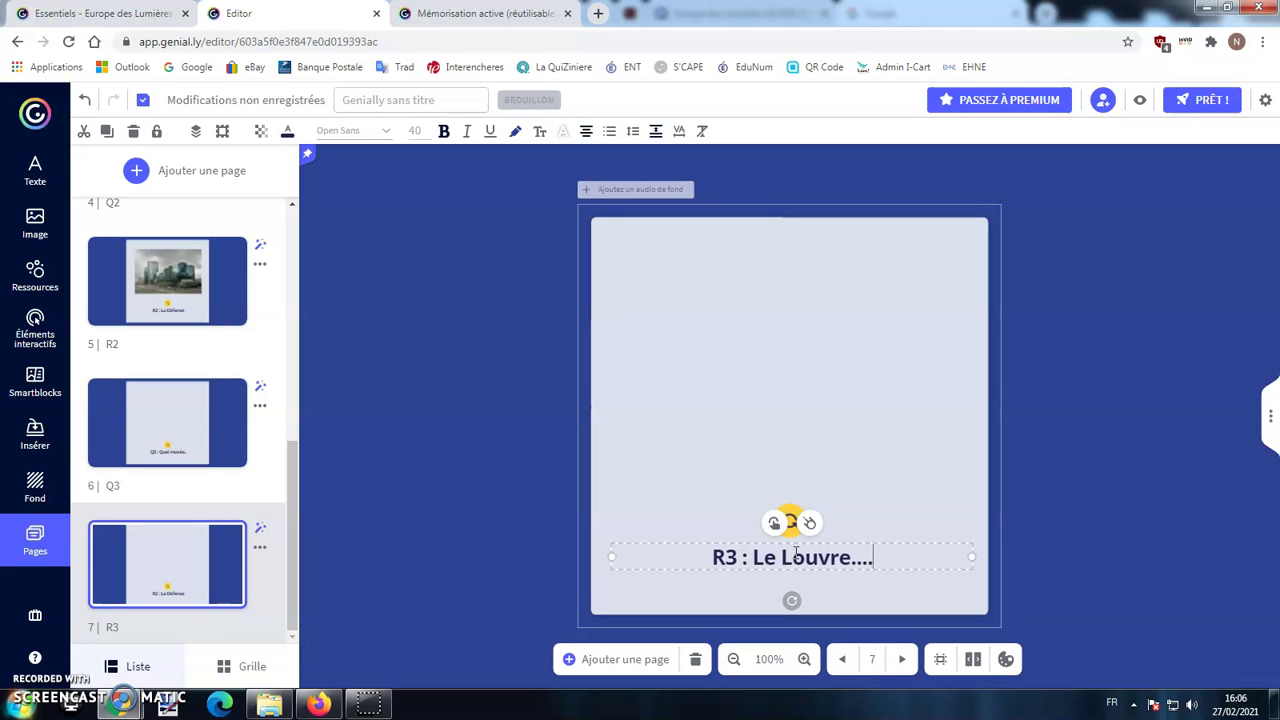
click(706, 379)
Add a round right-arrow button to the Présentation page and place it in the page's upper-right corner beside the PARIS title.
scroll(186, 386, up, 4)
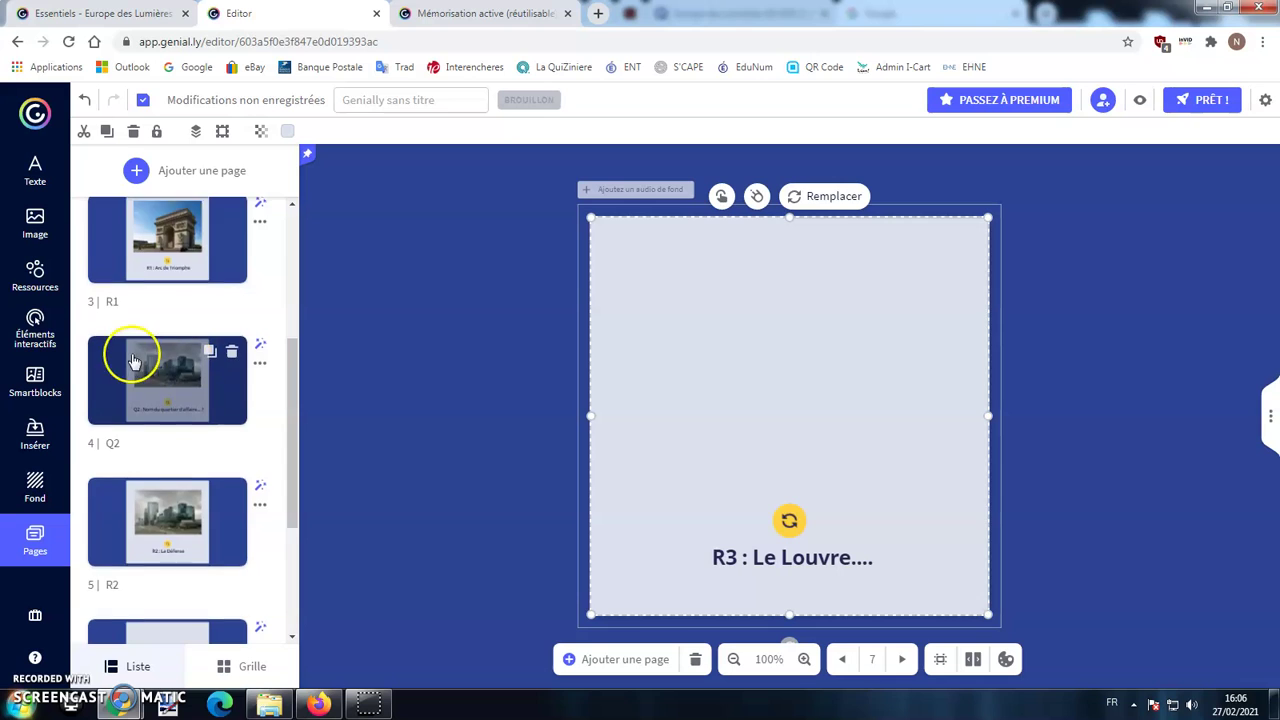
scroll(166, 315, up, 1)
scroll(166, 315, up, 1)
click(178, 290)
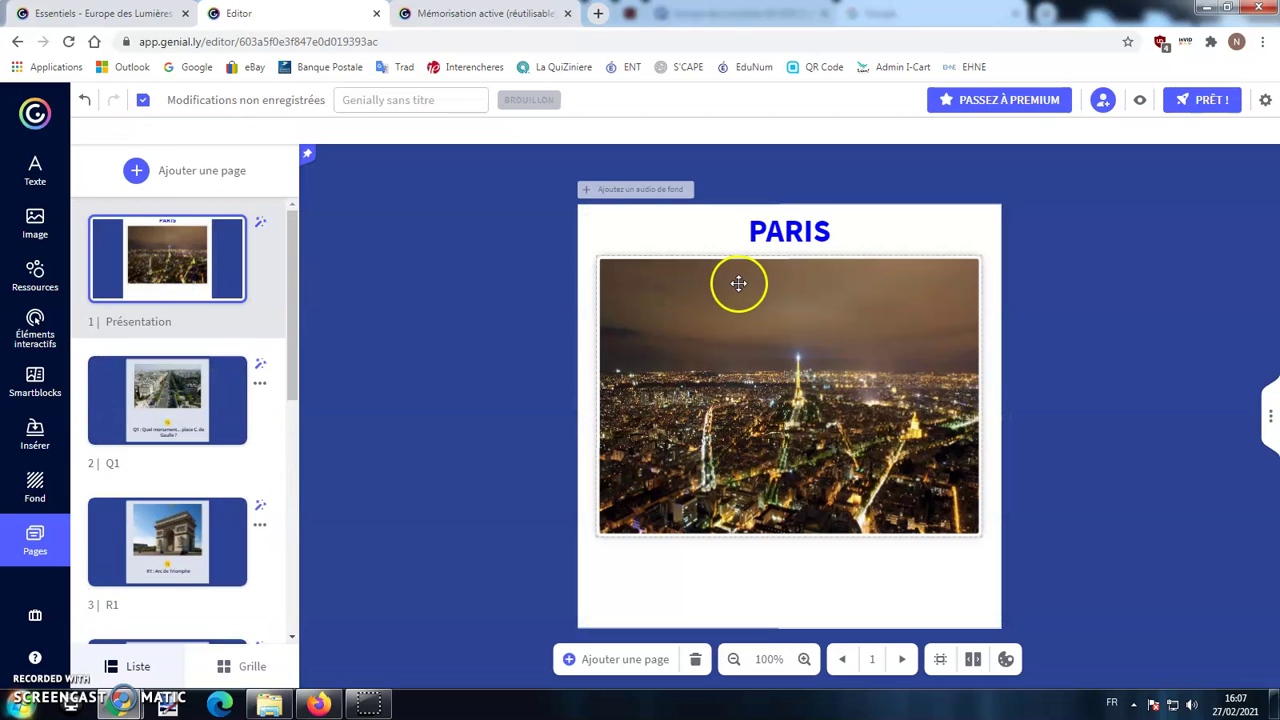
click(189, 404)
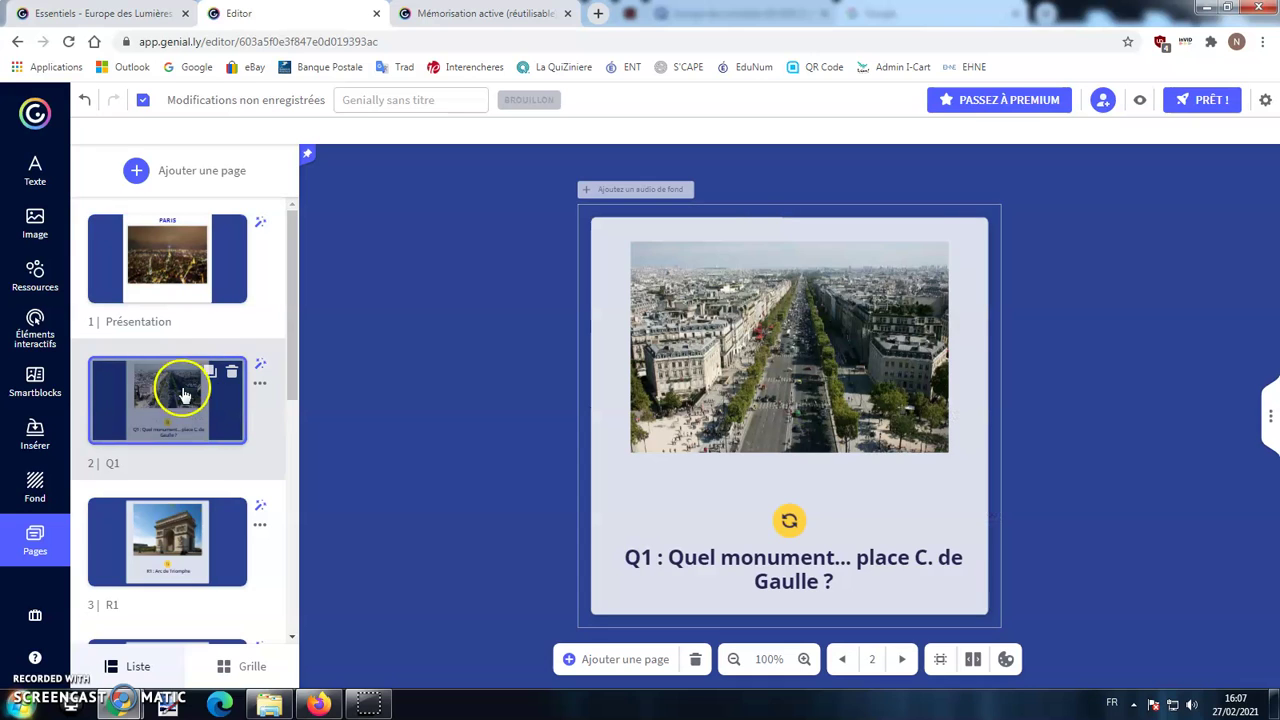
click(177, 263)
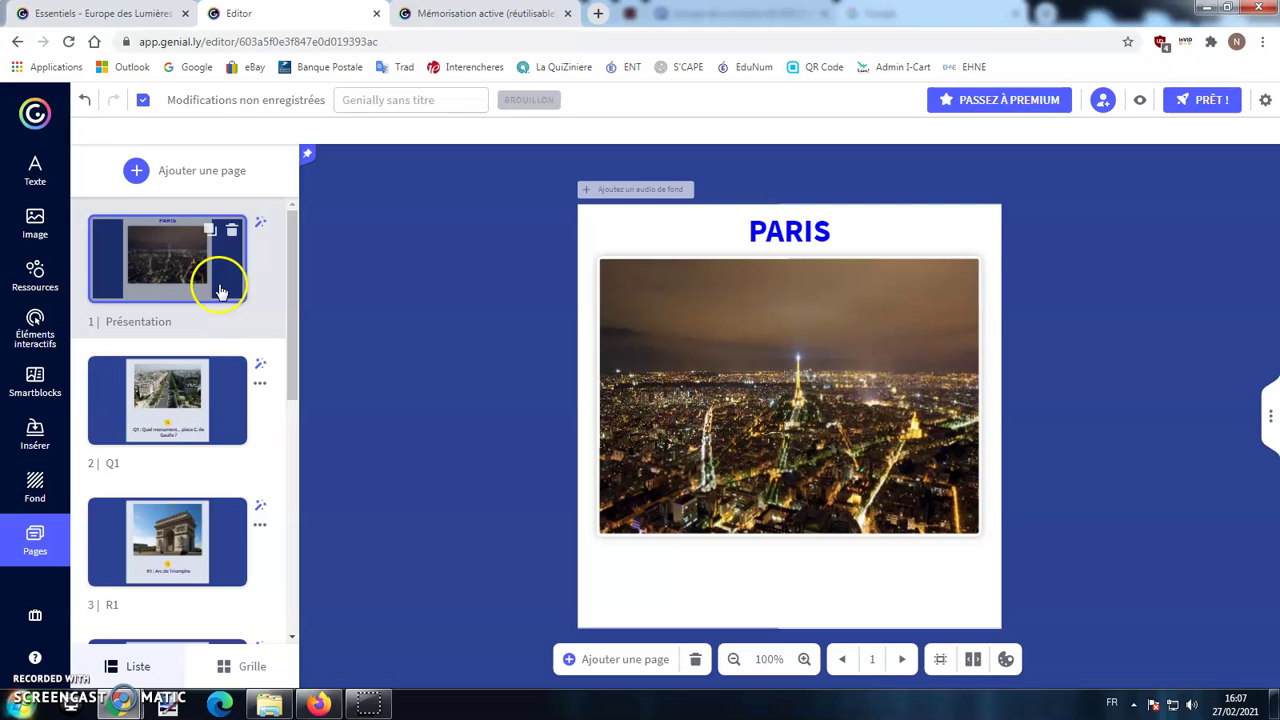
click(45, 337)
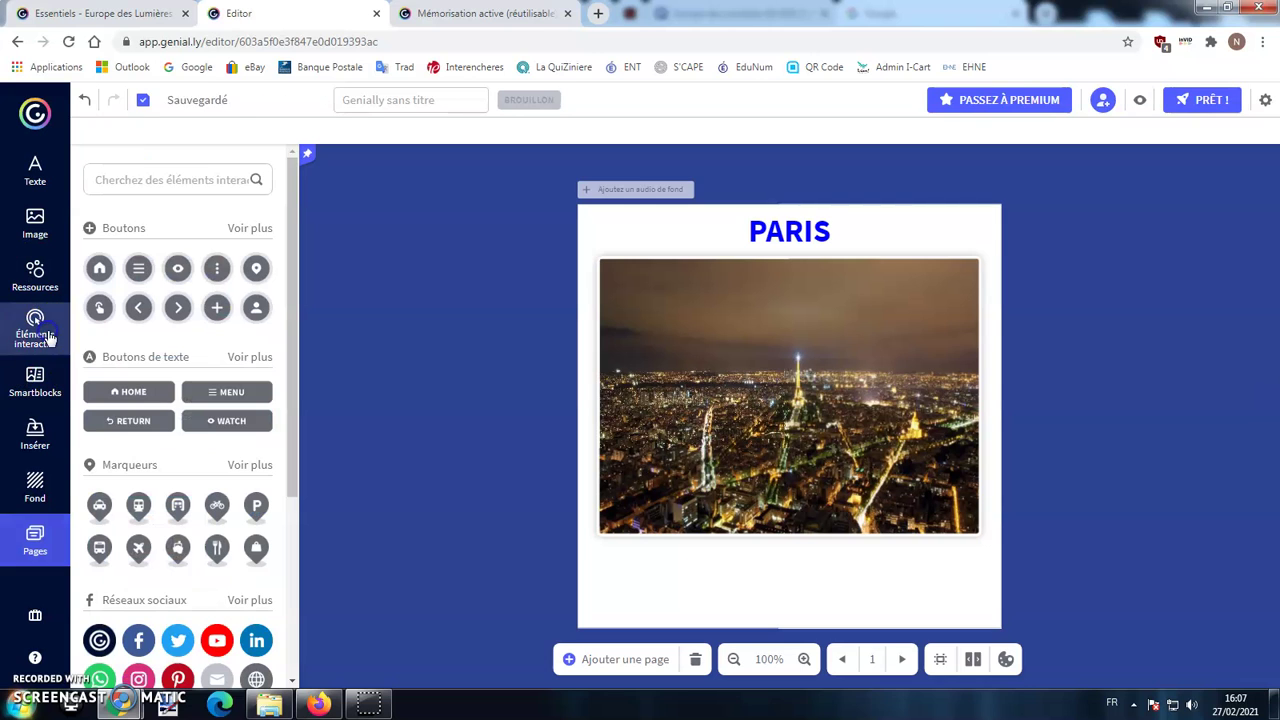
click(241, 228)
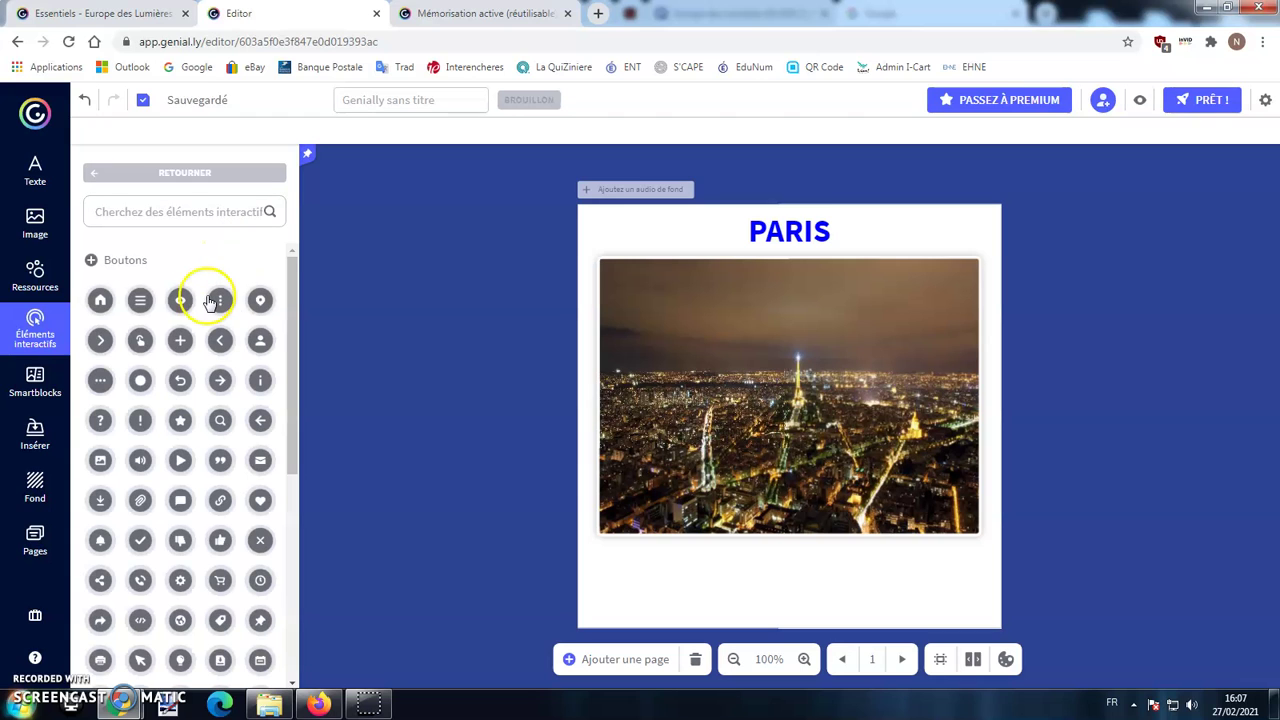
click(101, 341)
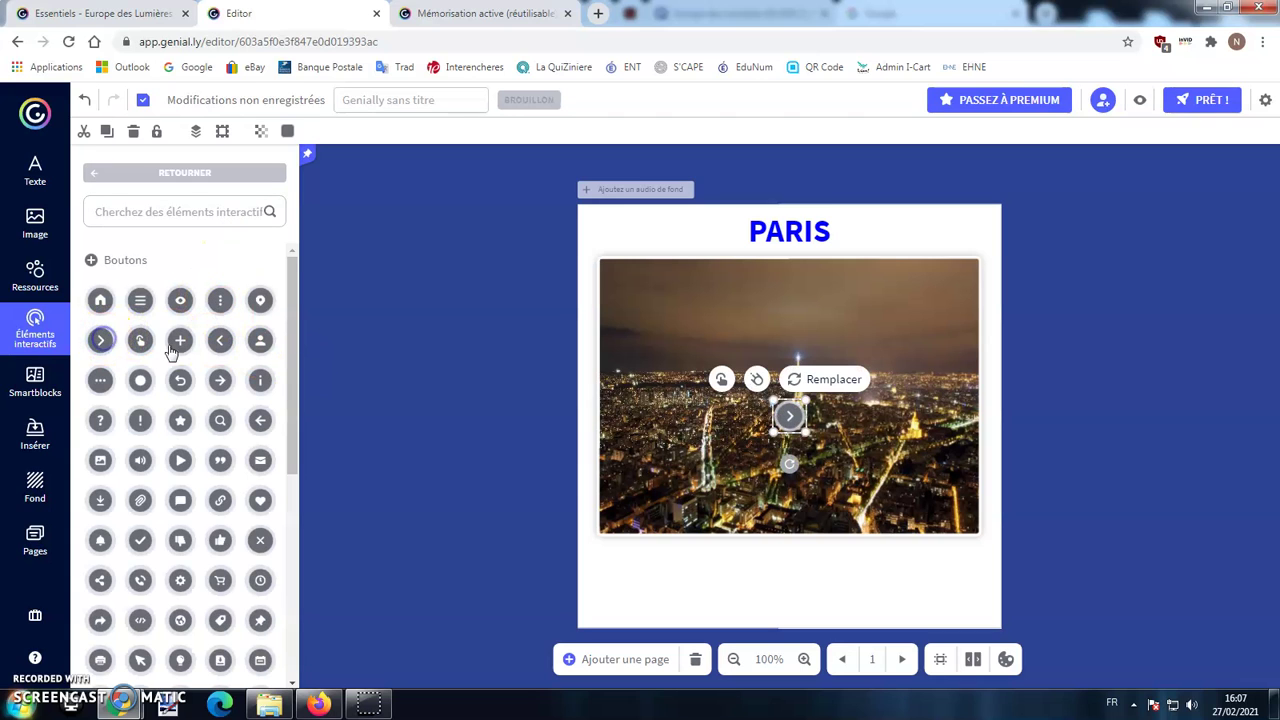
drag(789, 416, 965, 226)
Recolour the arrow button on the Présentation page to yellow #FDD13F.
click(287, 131)
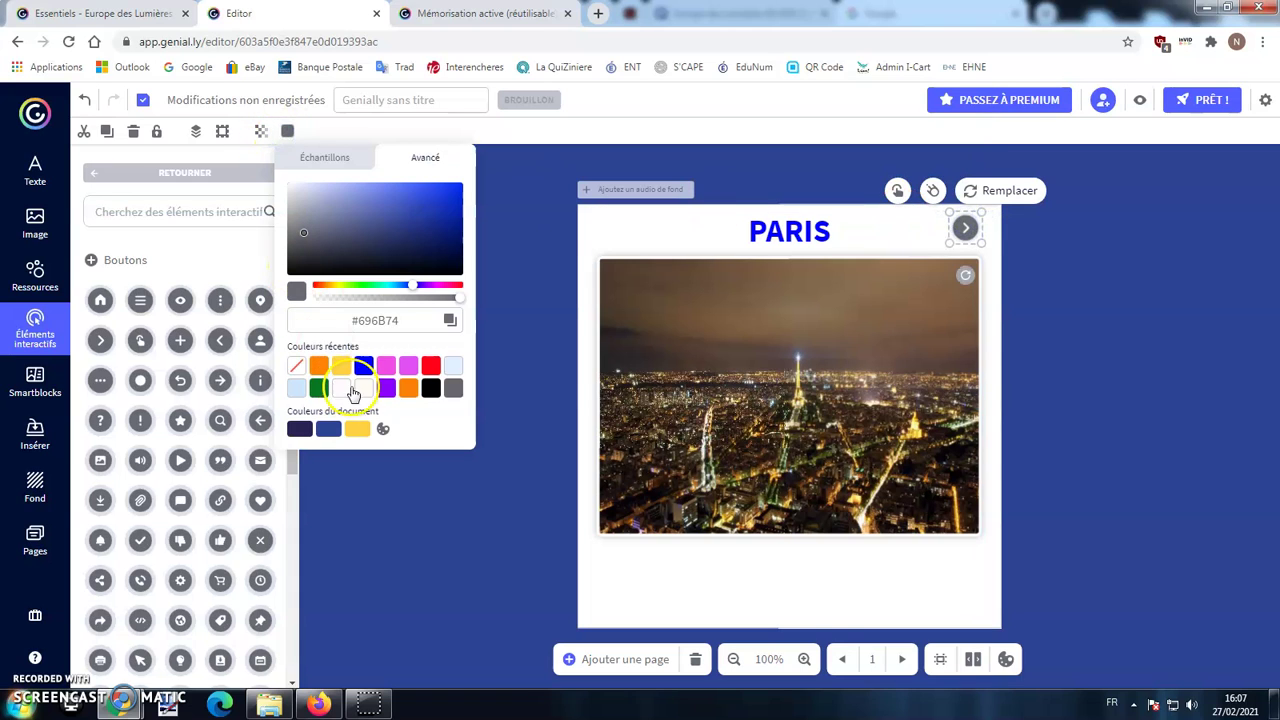
click(341, 365)
click(826, 590)
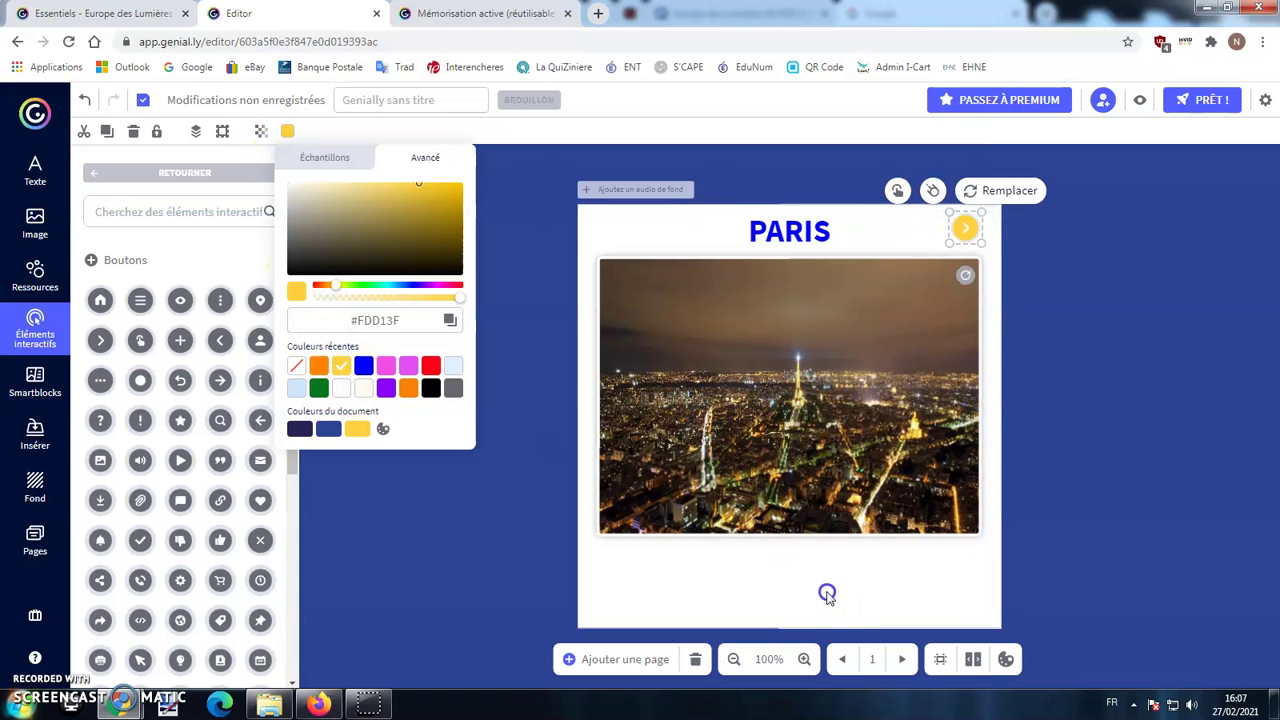
Give the yellow arrow button a go-to-page interactivity targeting page Q1, save it, and return to the page list.
click(965, 225)
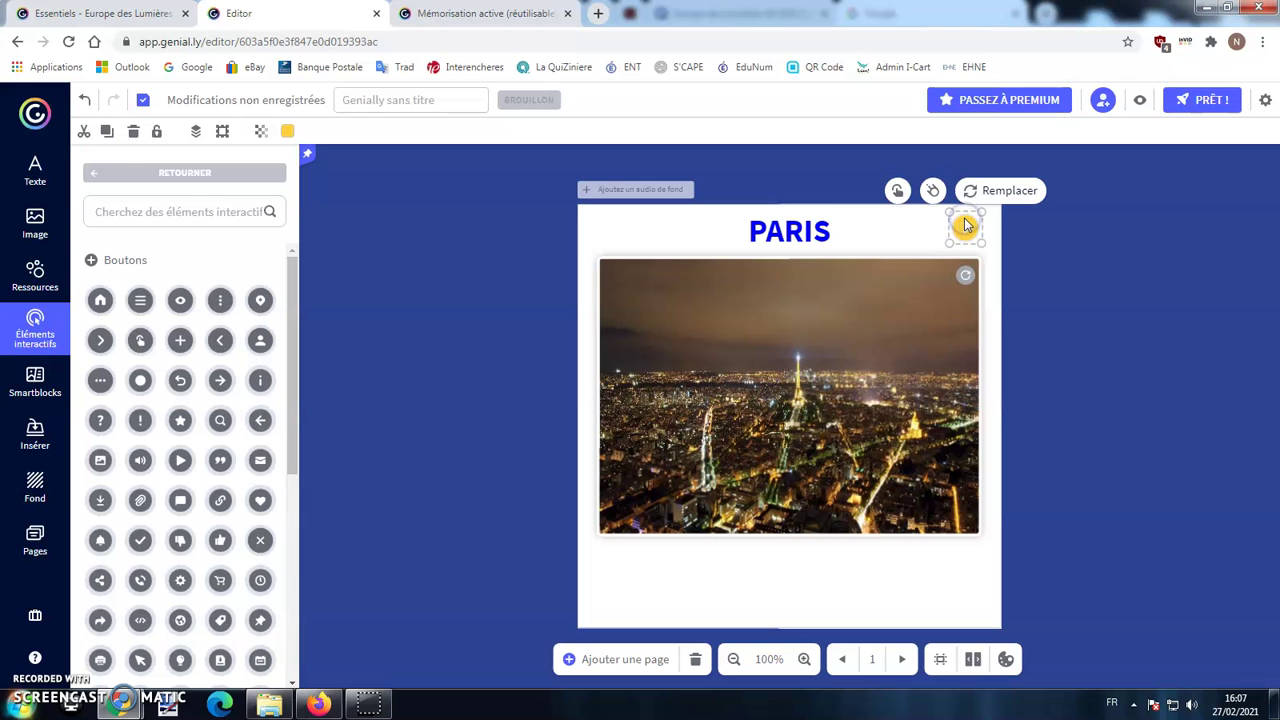
click(898, 192)
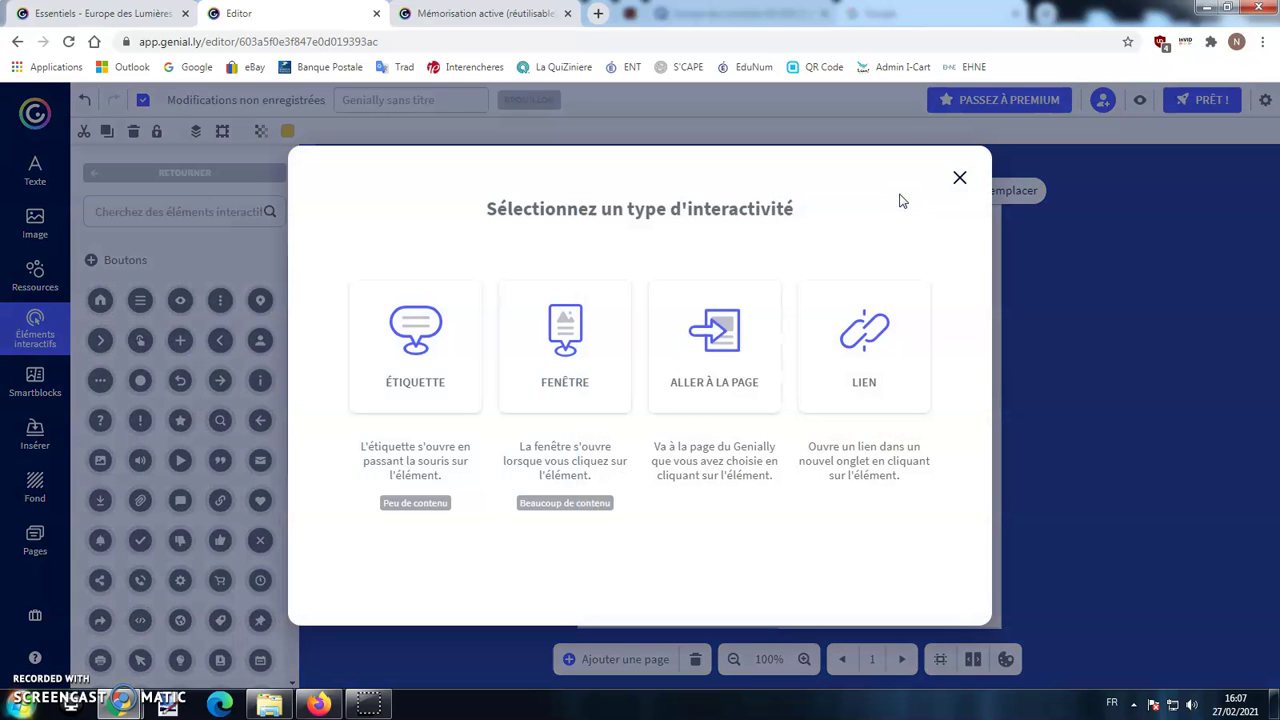
click(724, 328)
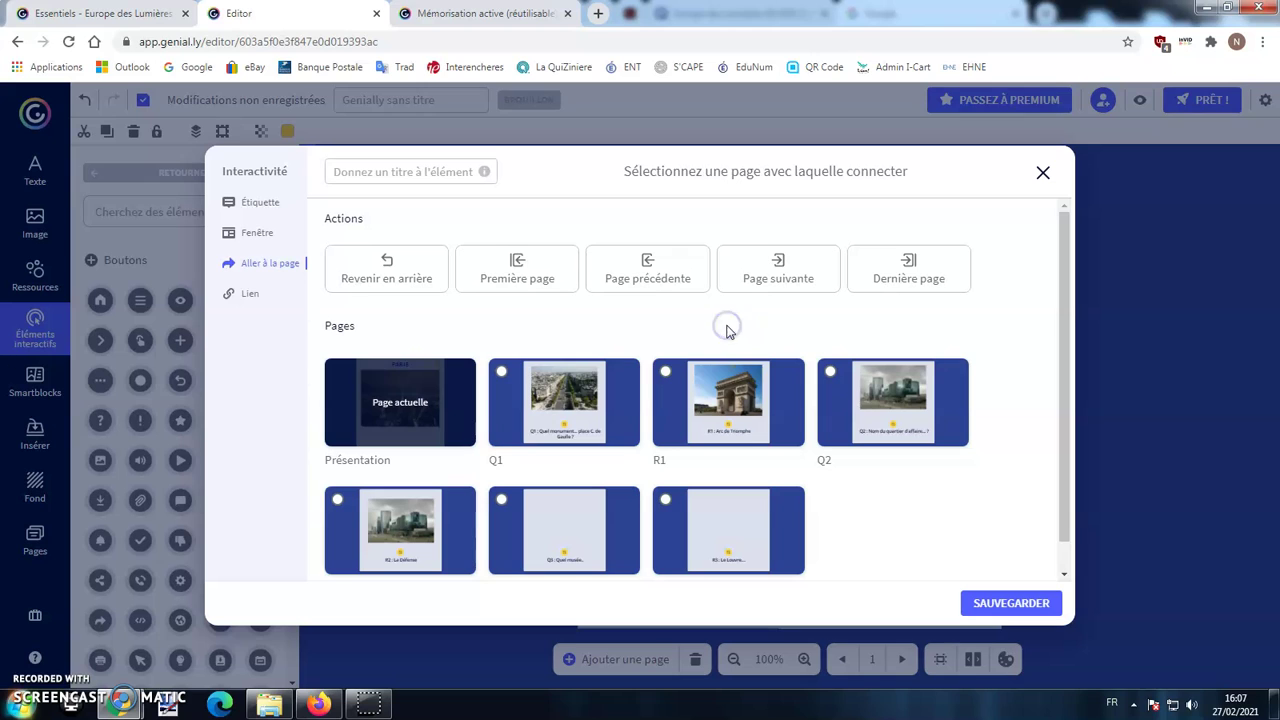
click(501, 371)
click(1006, 604)
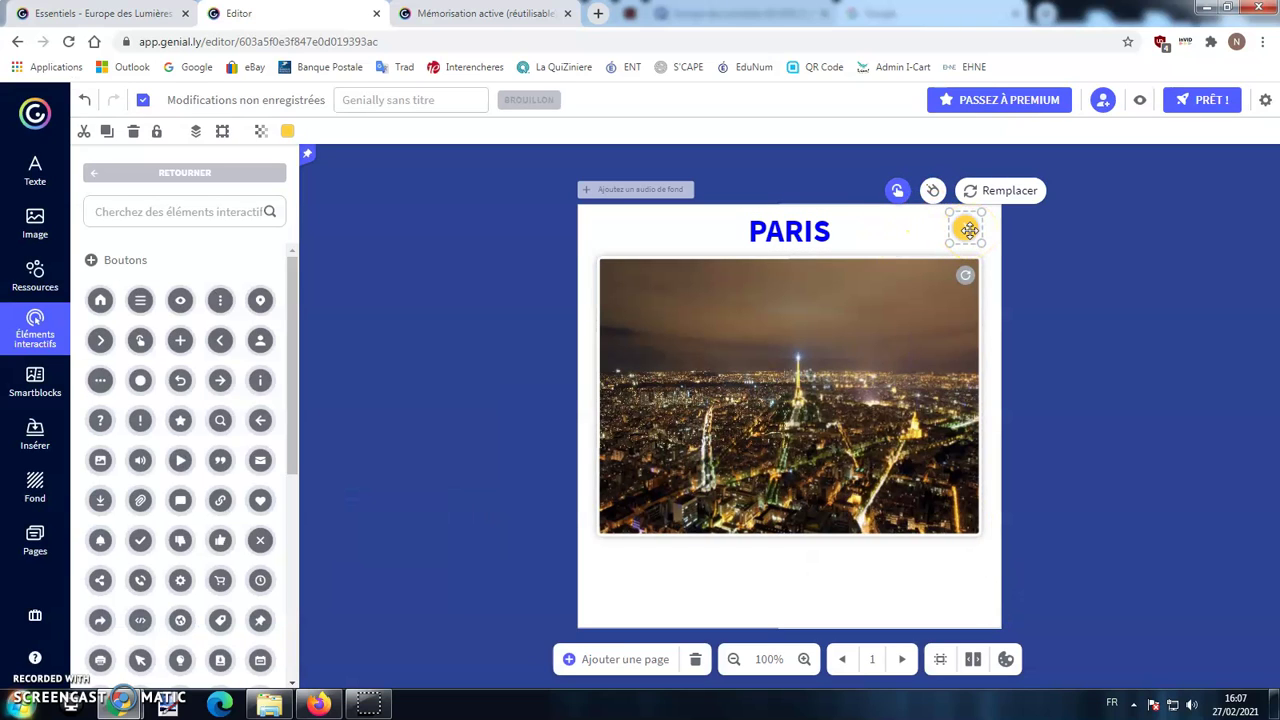
click(35, 540)
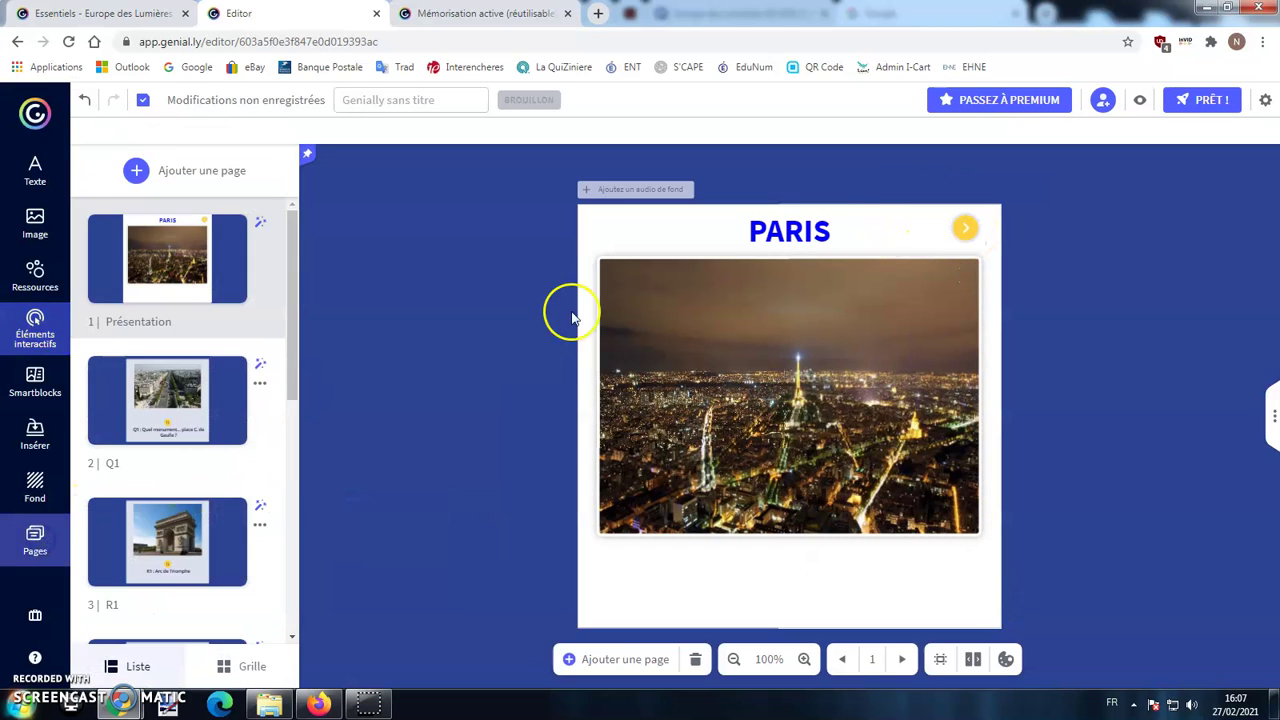
Copy the yellow arrow button from the Présentation page to page R1 and place it near the card's right edge, level with the flip button.
click(963, 230)
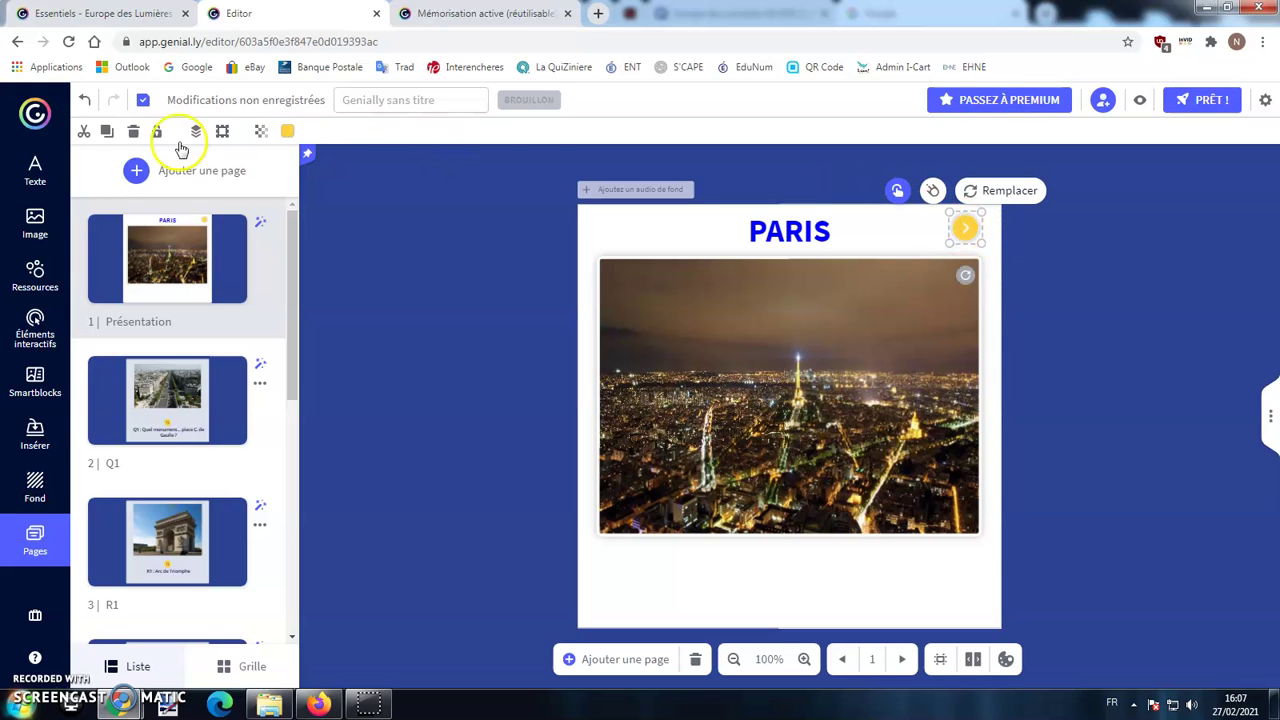
click(107, 131)
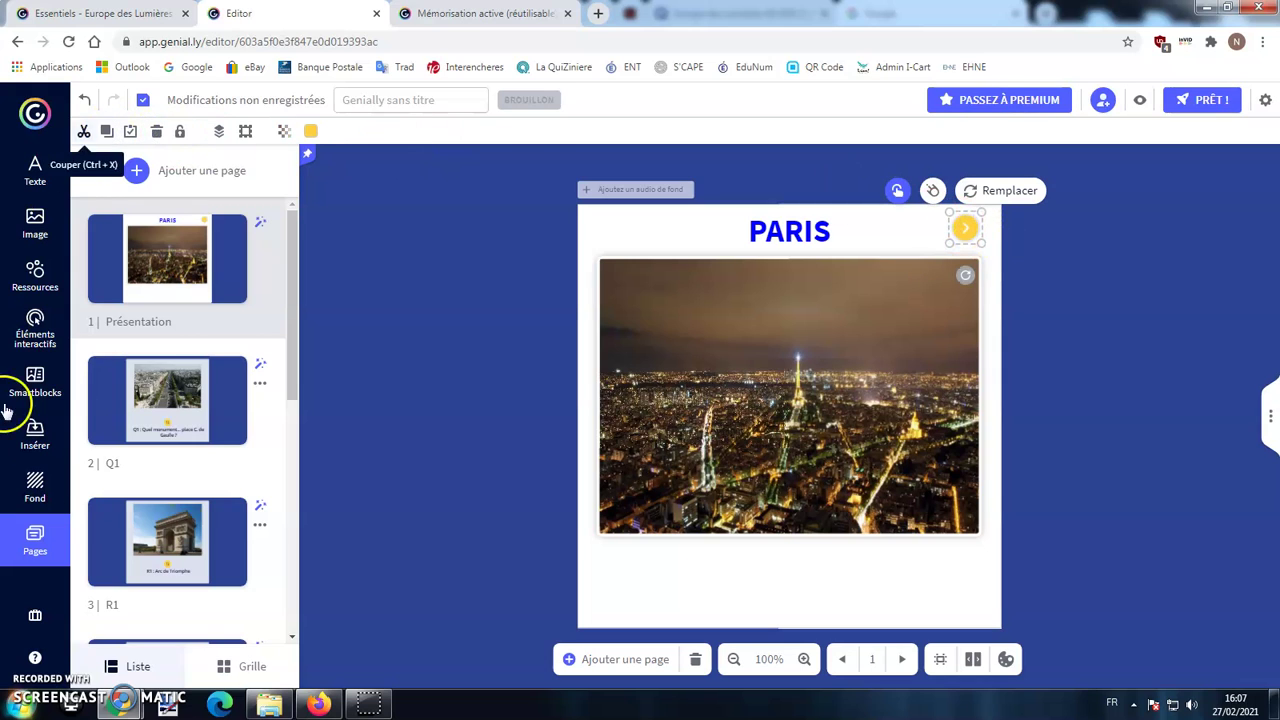
click(165, 537)
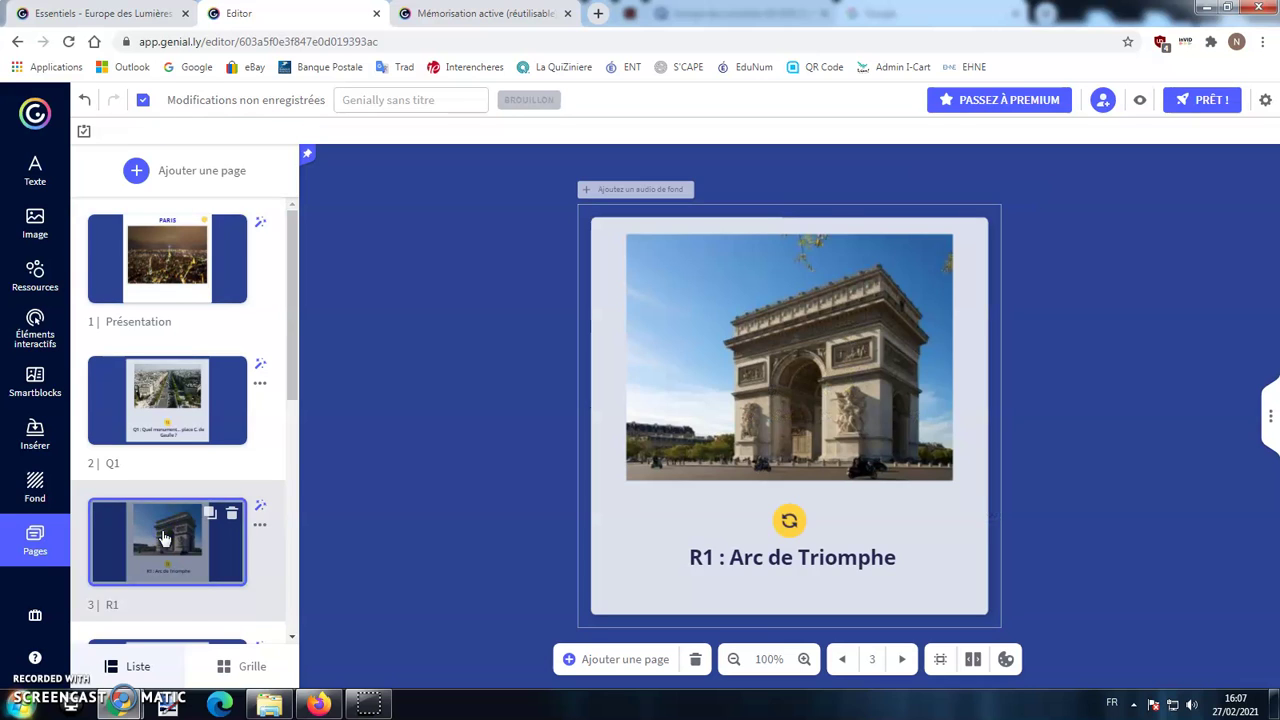
click(84, 131)
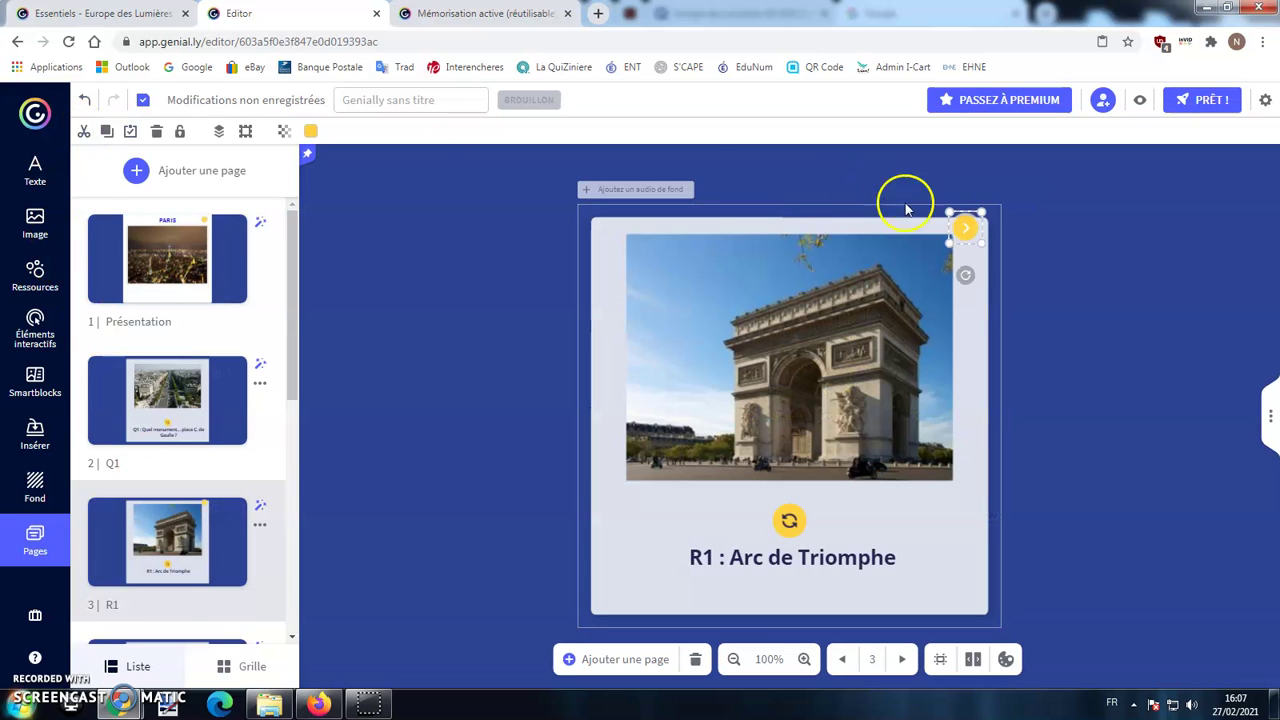
drag(962, 231, 957, 519)
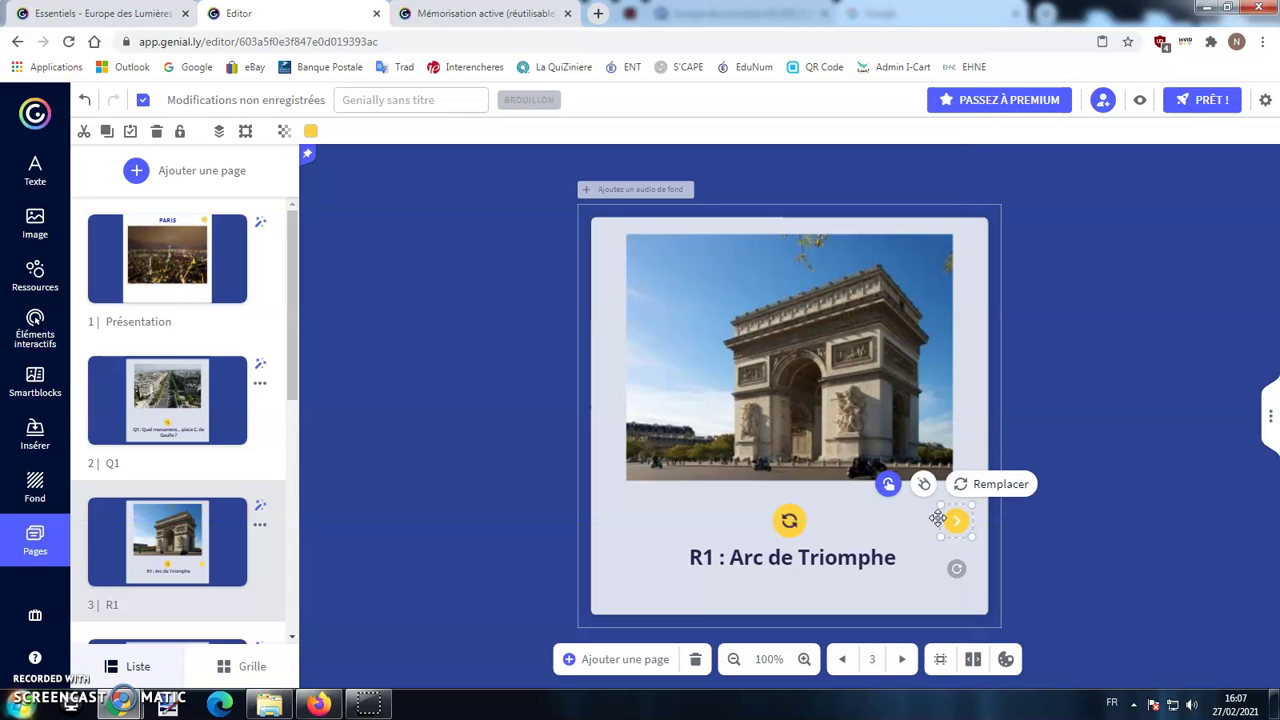
Change the go-to-page target of the arrow button on page R1 to Q2 and save it.
click(889, 486)
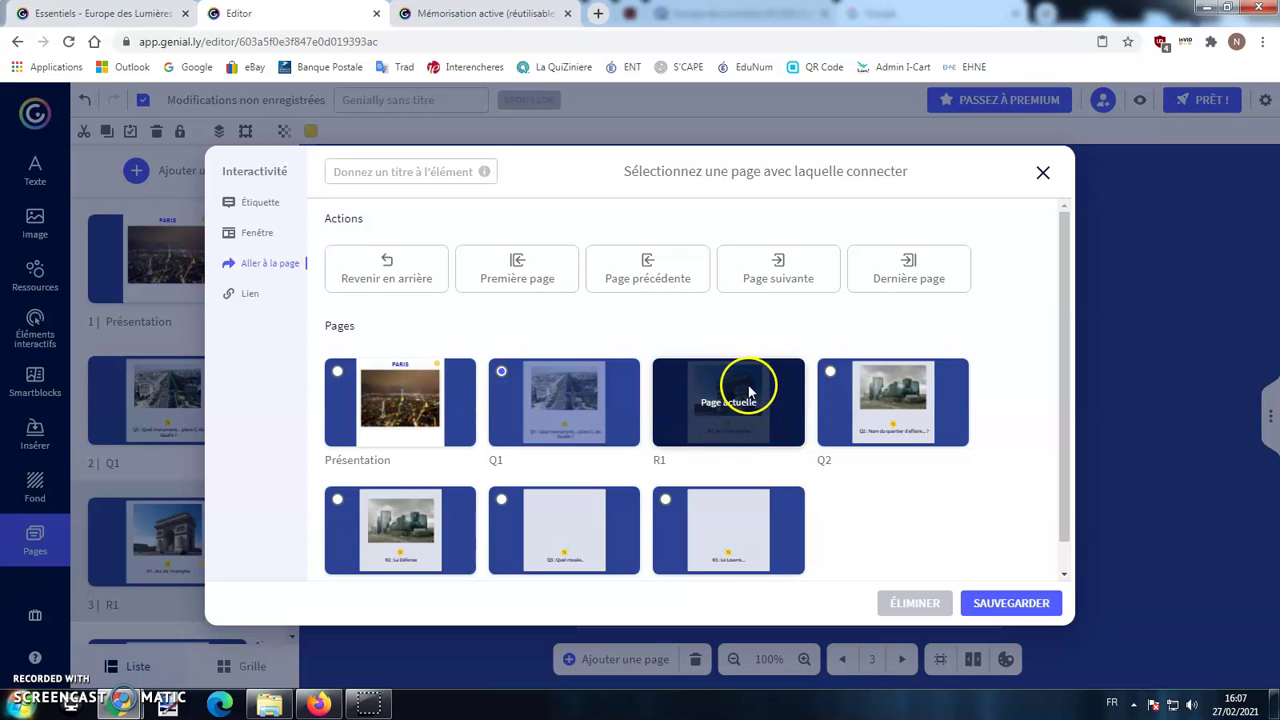
click(830, 371)
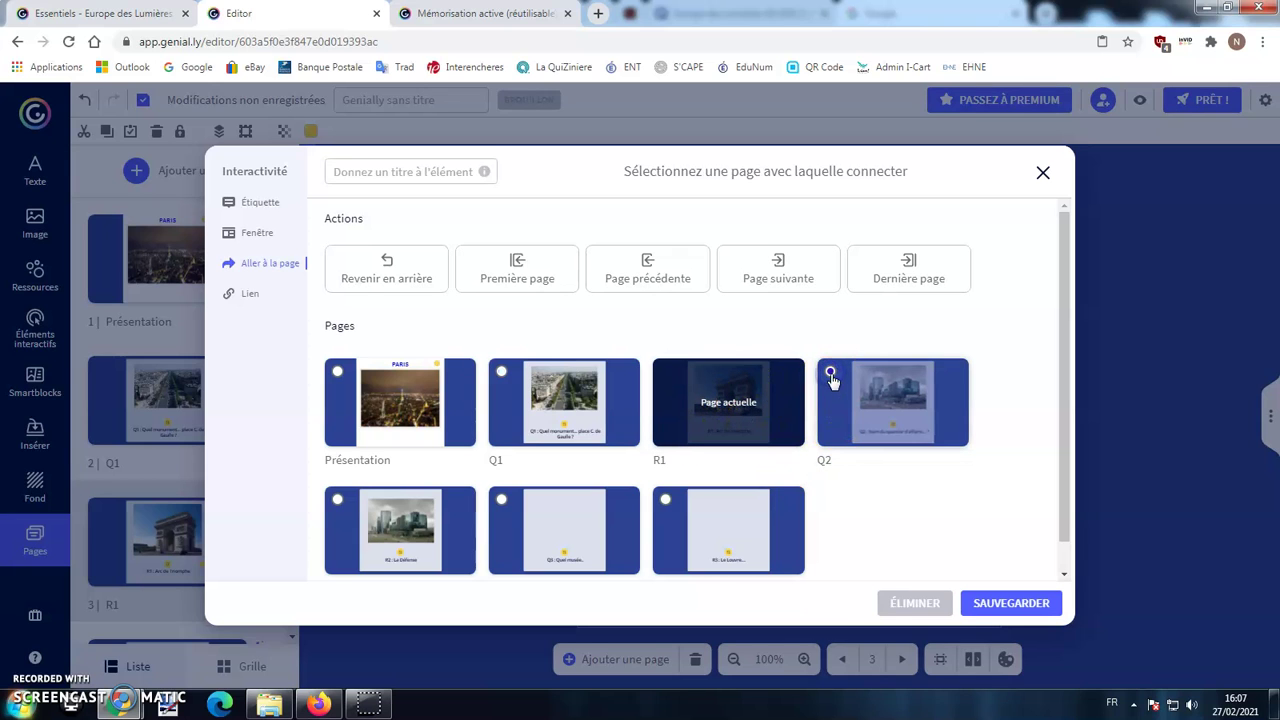
click(1011, 603)
Paste the yellow arrow button onto page R2 and place it near the card's right edge, level with the flip button.
scroll(180, 520, down, 4)
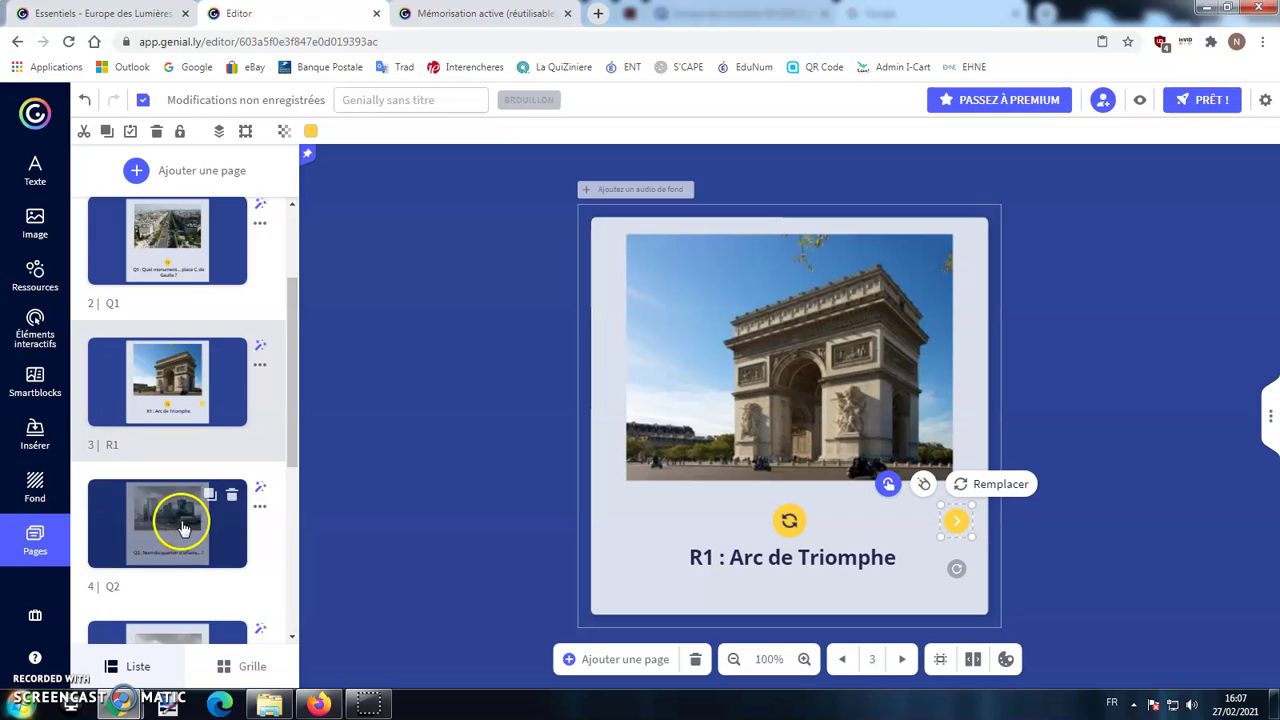
click(206, 540)
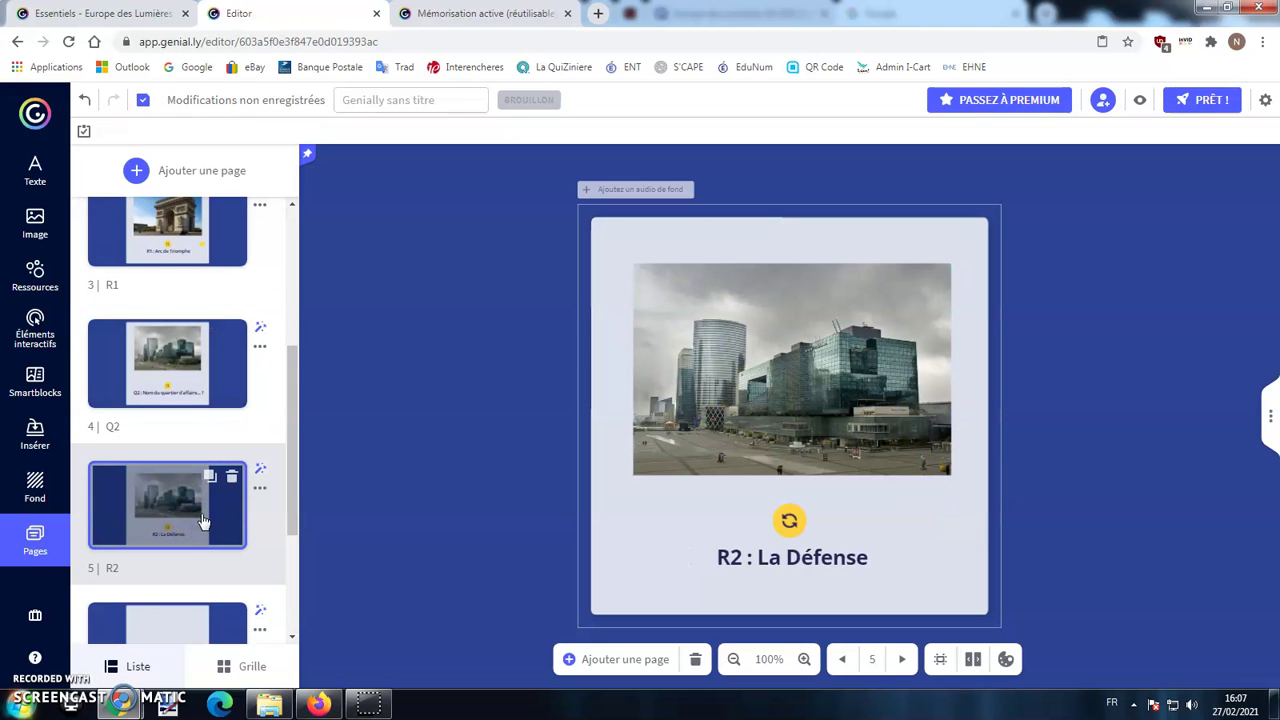
click(84, 131)
drag(974, 228, 953, 523)
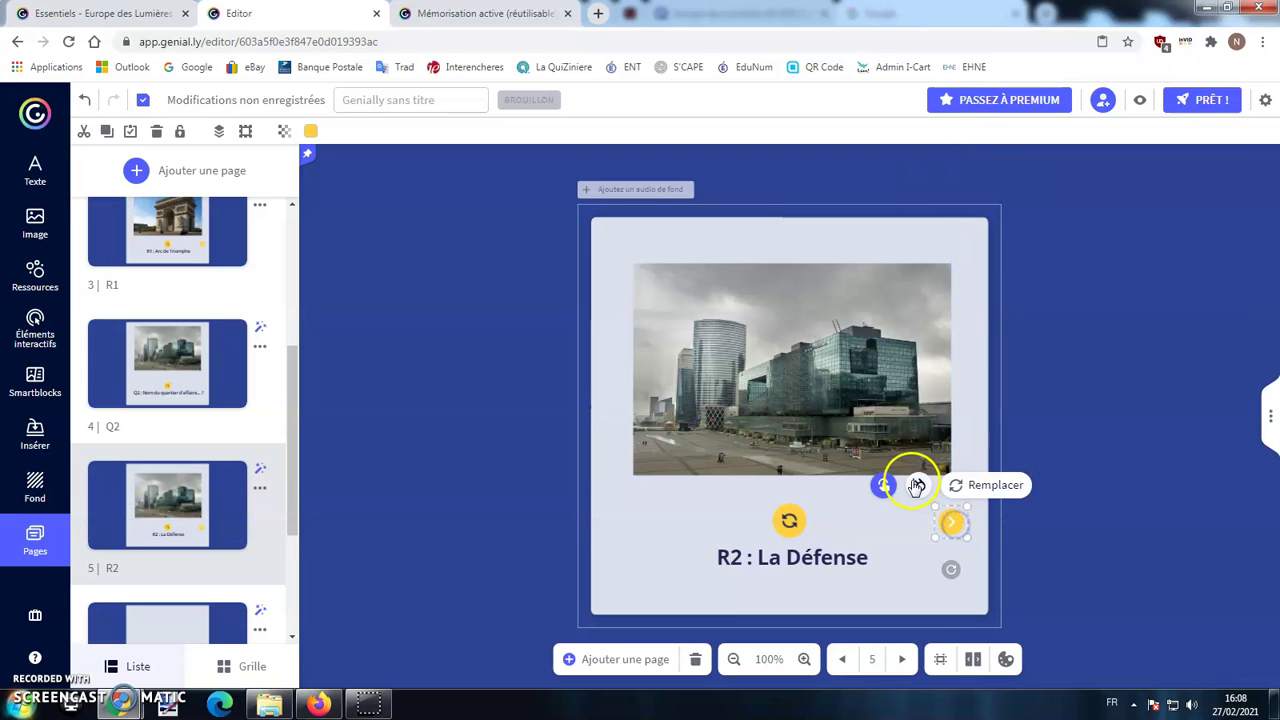
Change the go-to-page target of the arrow button on page R2 to Q3 and save it.
click(884, 486)
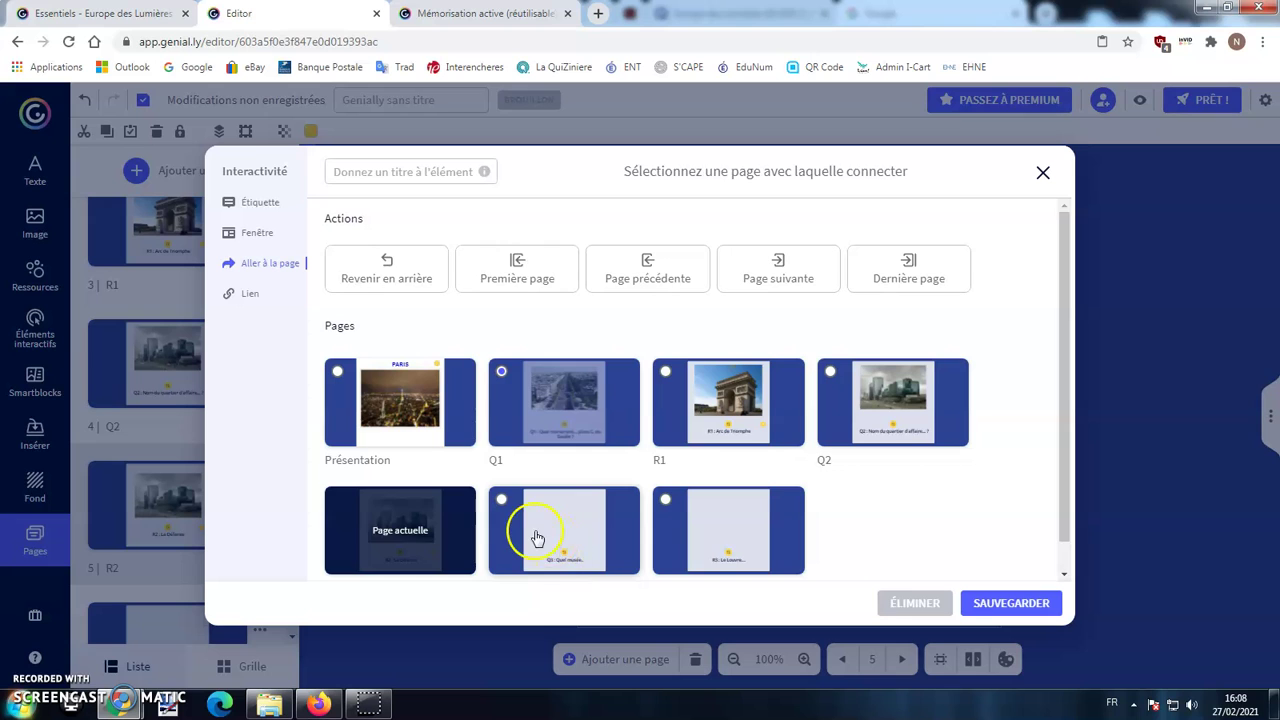
scroll(537, 540, down, 1)
click(503, 472)
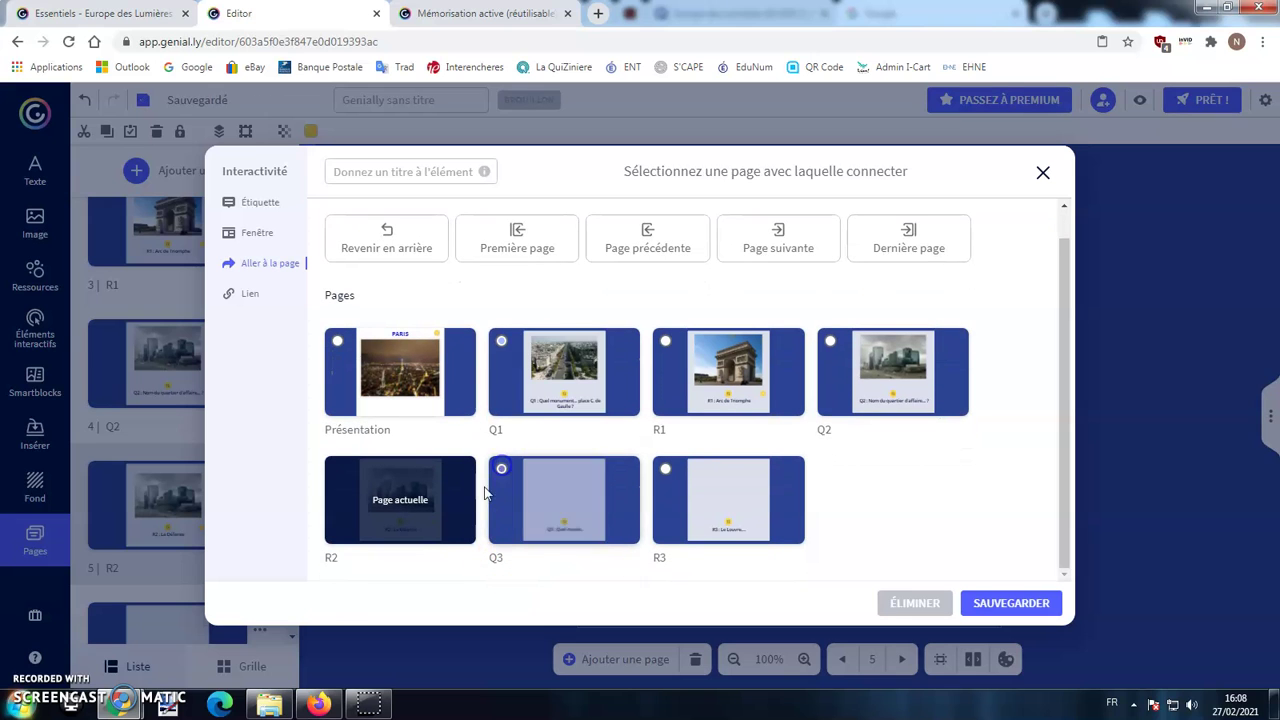
click(995, 603)
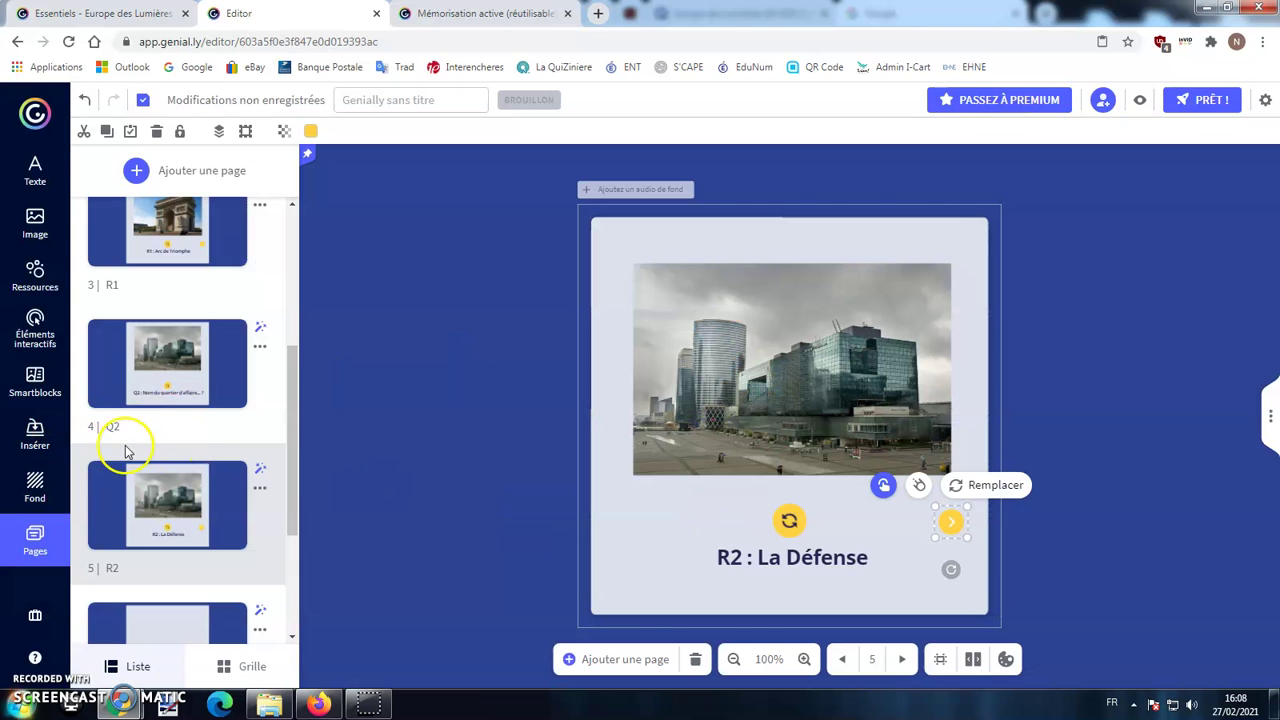
Add a round left-arrow button to page R3, place it to the right of the flip button, and recolour it orange #F88106.
scroll(131, 449, down, 3)
click(181, 556)
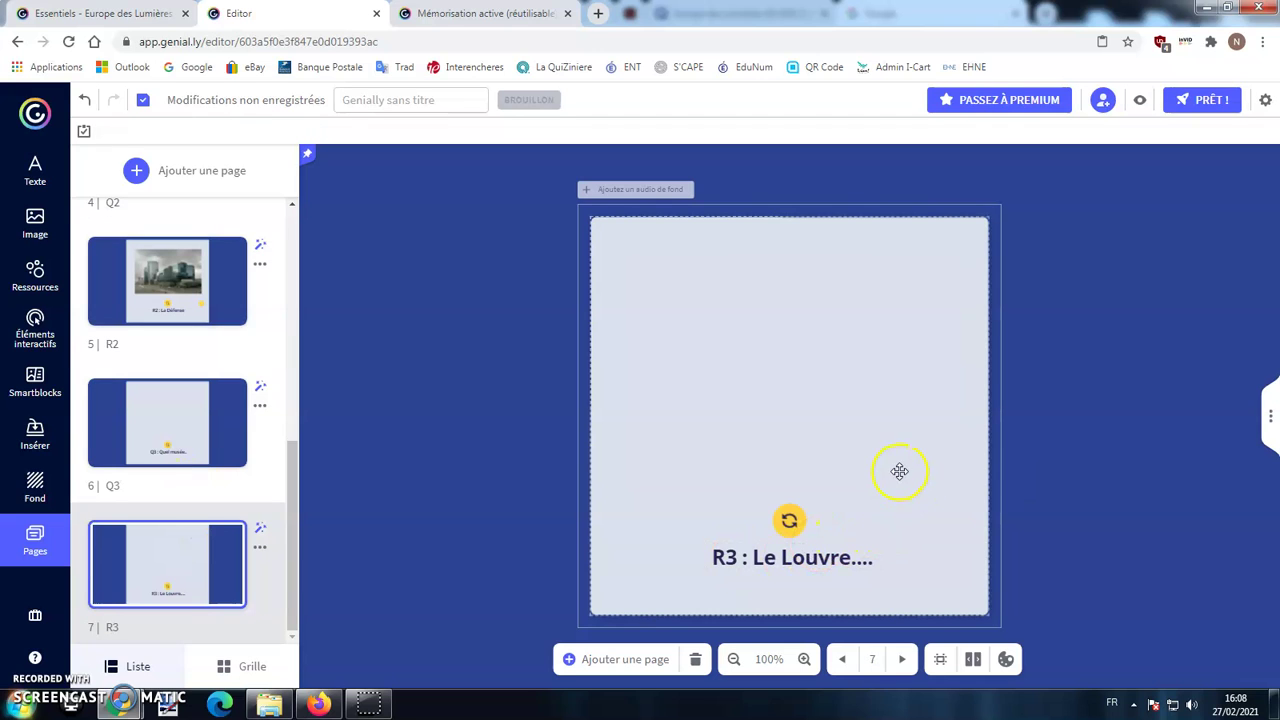
click(35, 330)
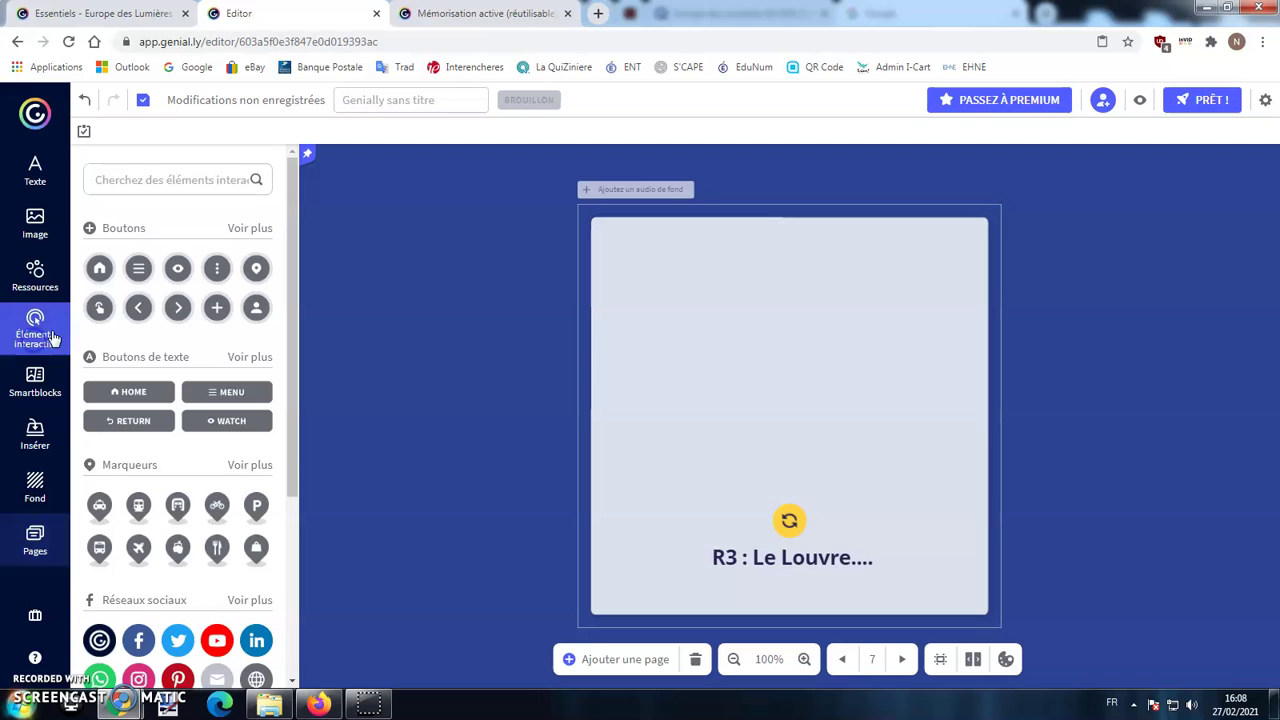
click(139, 309)
drag(789, 416, 956, 519)
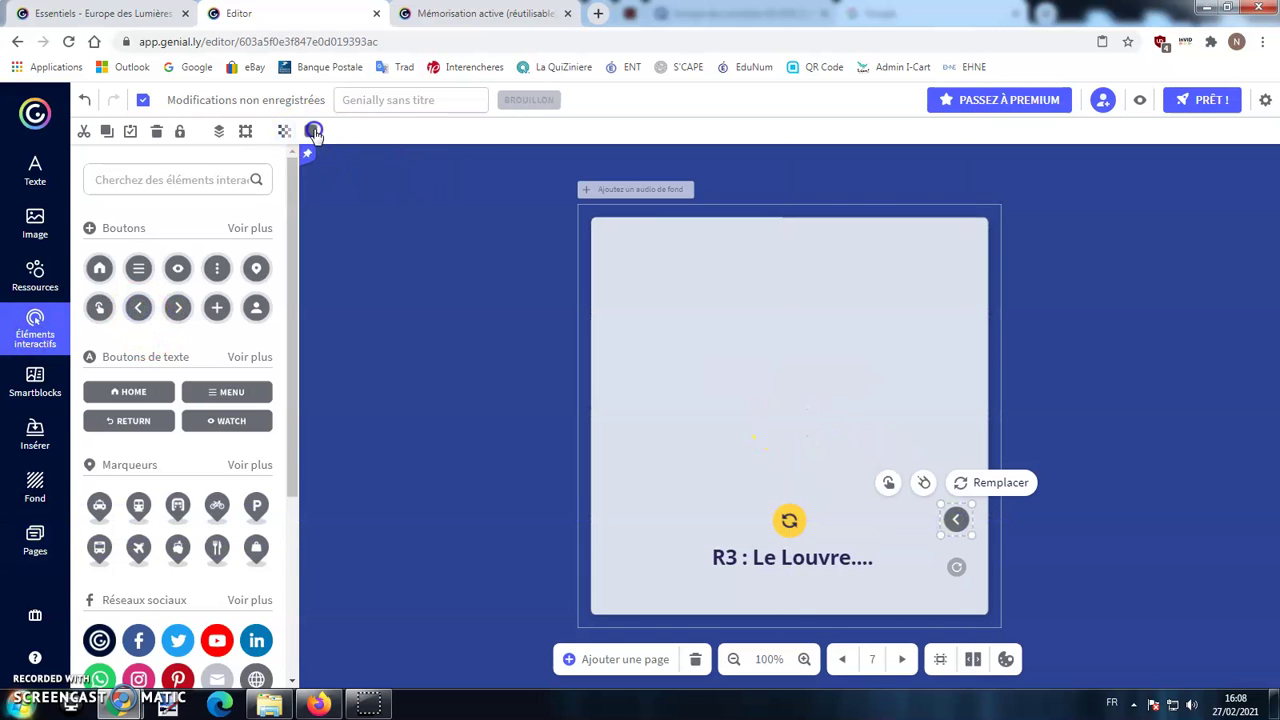
click(313, 132)
click(431, 388)
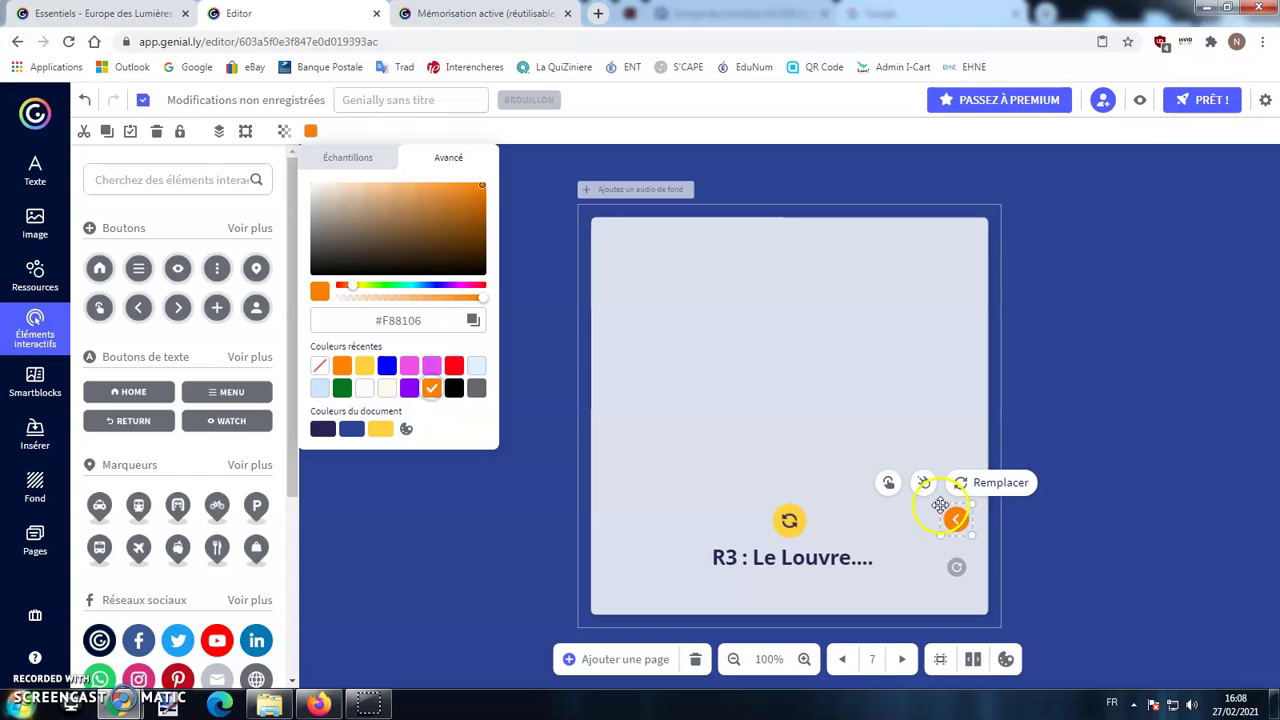
Give the orange arrow button a go-to-page interactivity targeting Présentation, save it, and return to the page list.
click(889, 483)
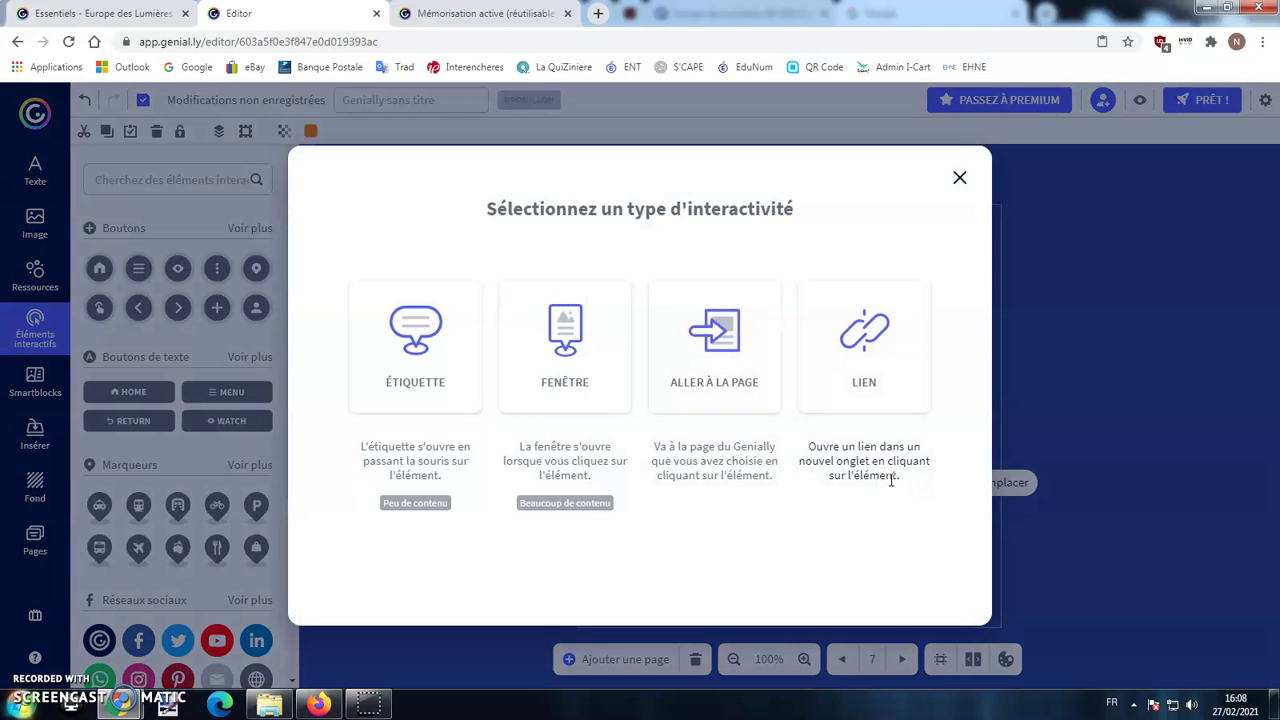
click(726, 332)
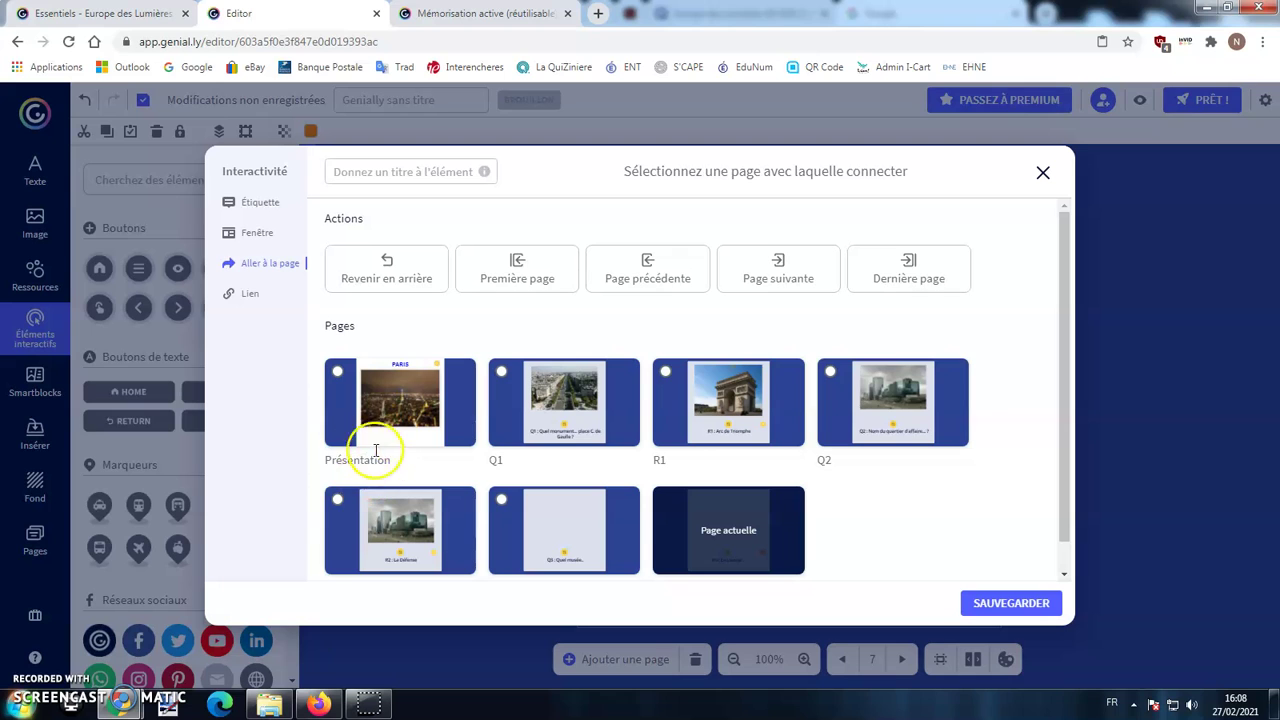
click(337, 372)
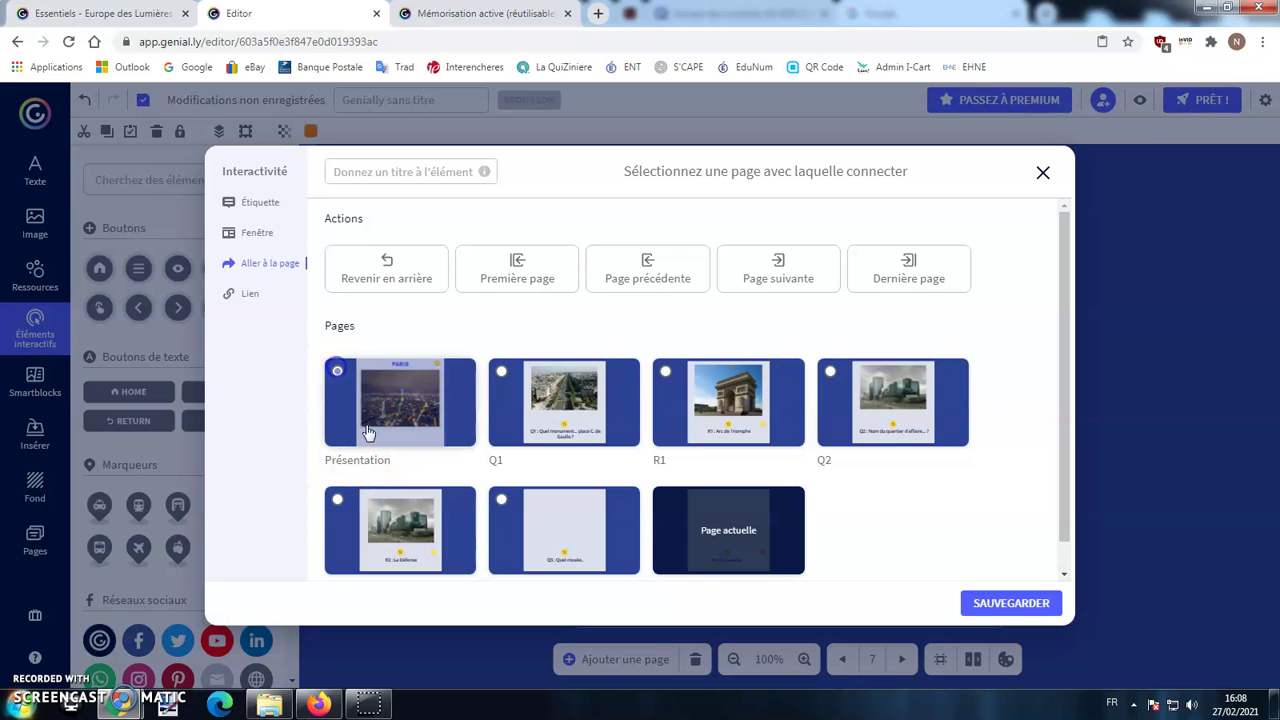
click(990, 601)
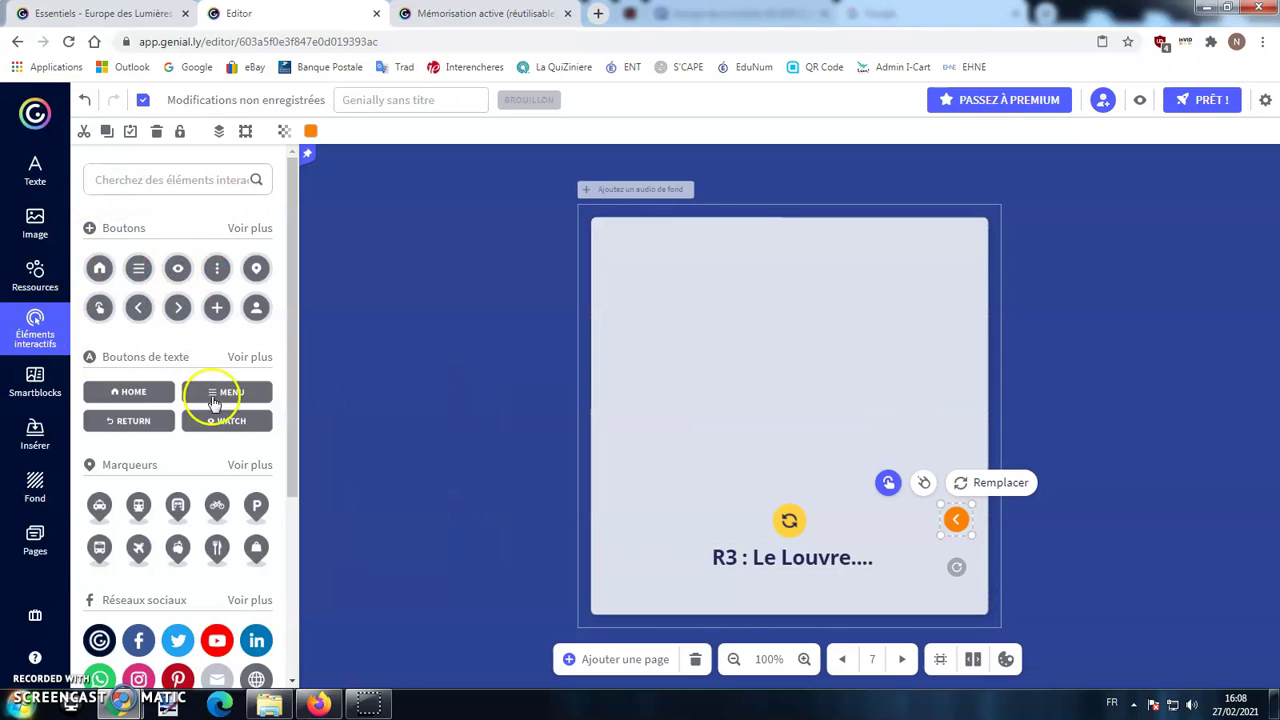
click(40, 550)
scroll(191, 343, up, 10)
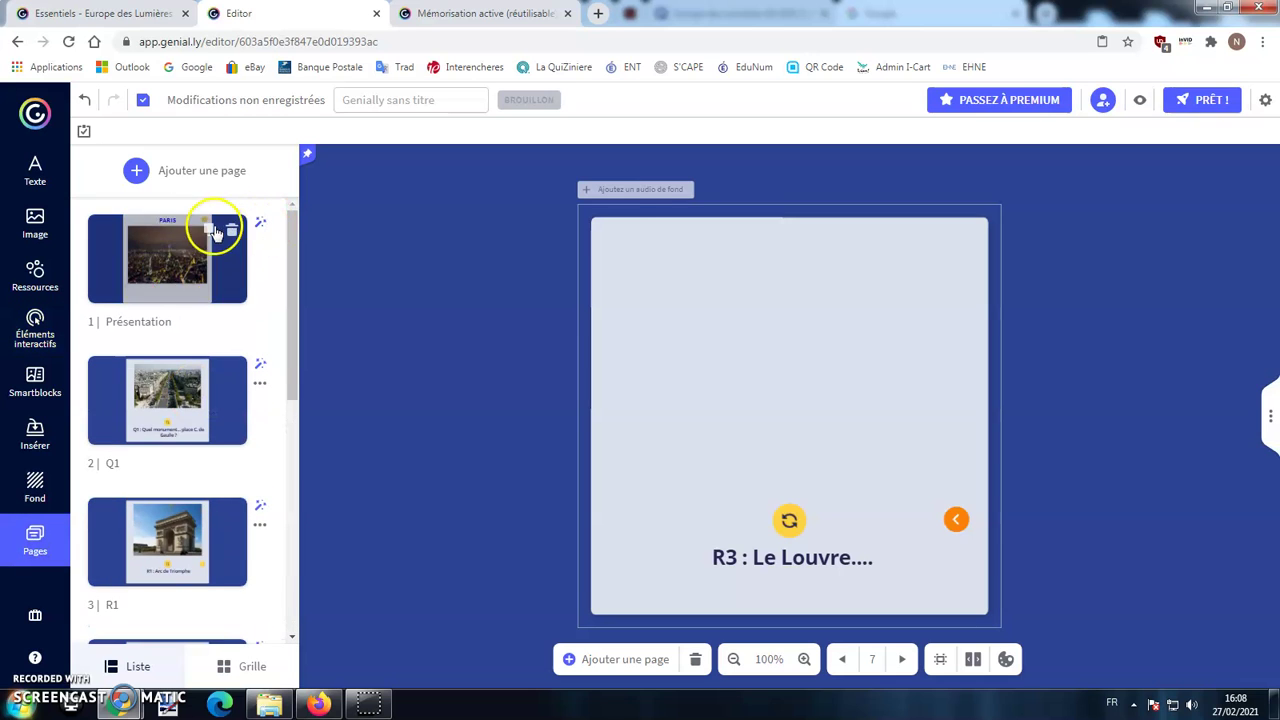
Publish the project as public on the web and open the published creation for viewing.
click(1195, 104)
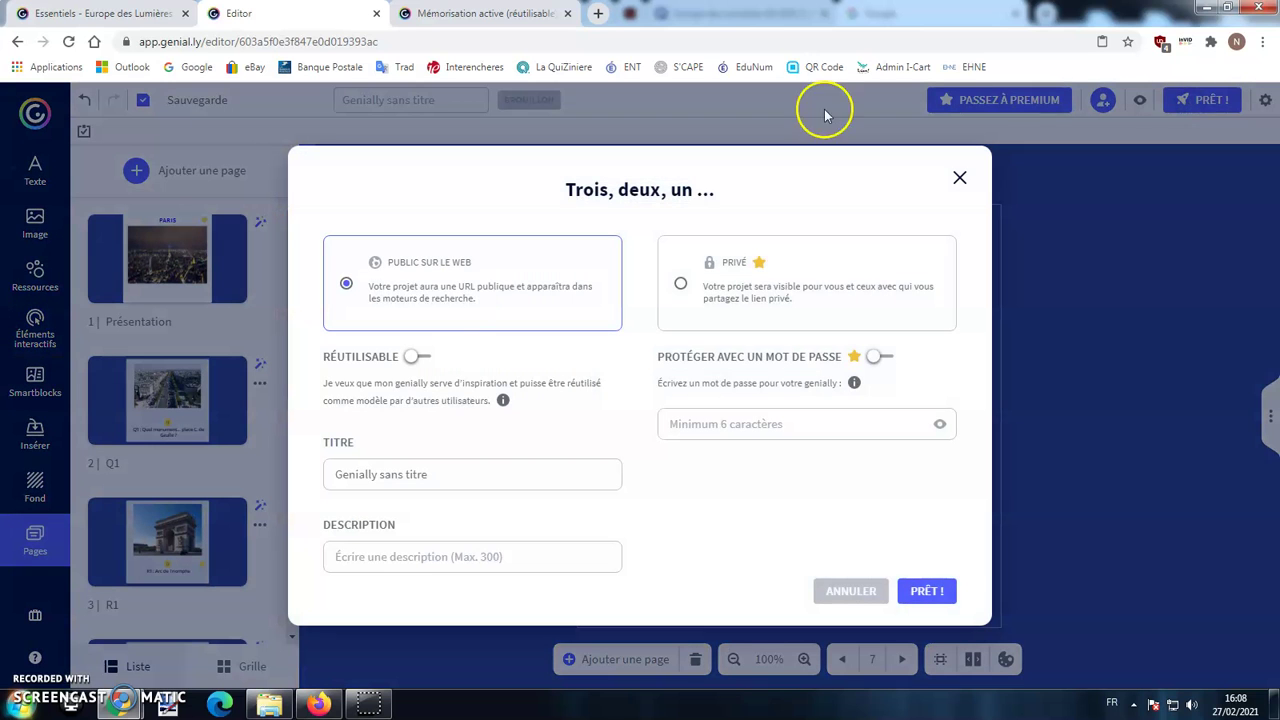
click(930, 594)
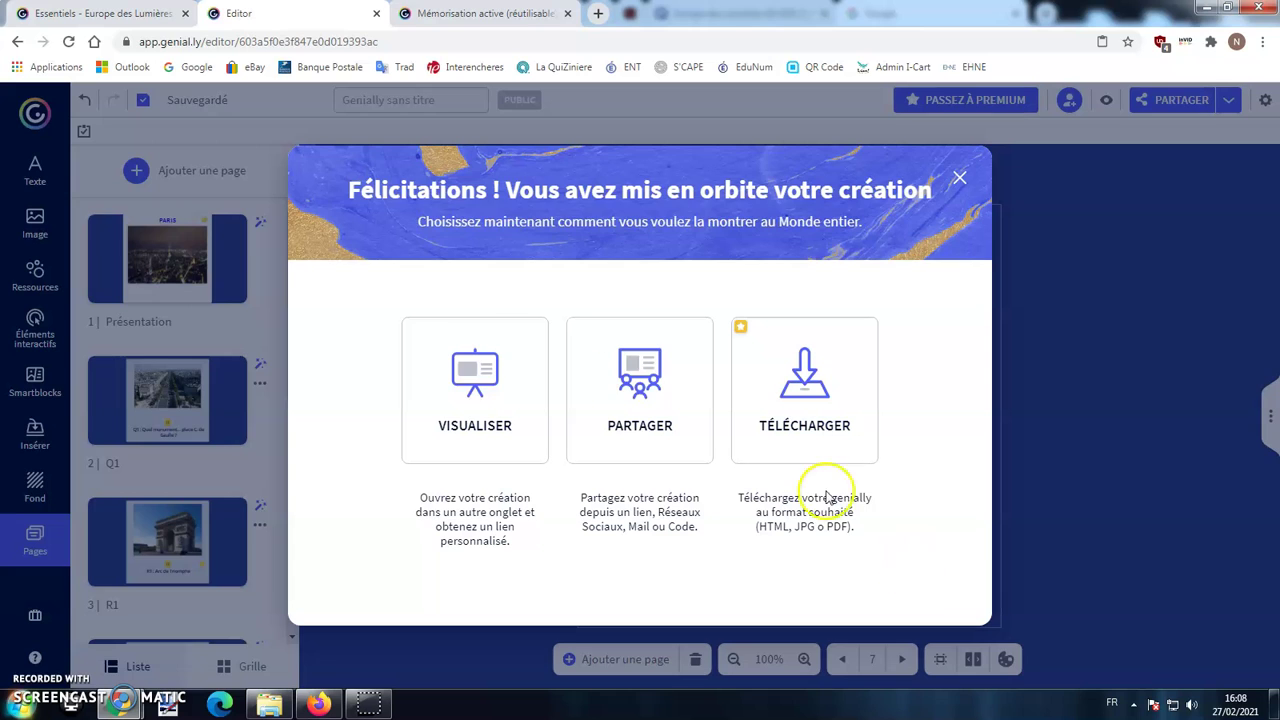
click(519, 395)
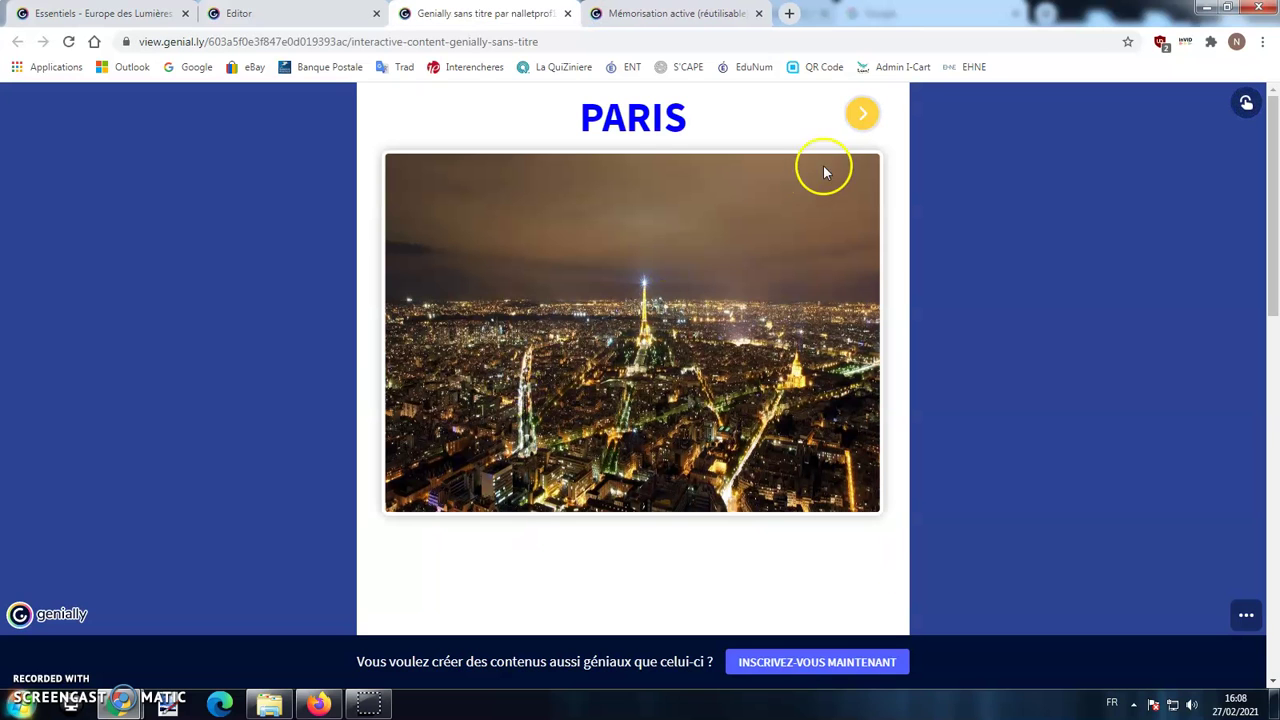
Test the published flashcards by flipping each card and following the arrow buttons from the title page through R3 and back.
click(855, 120)
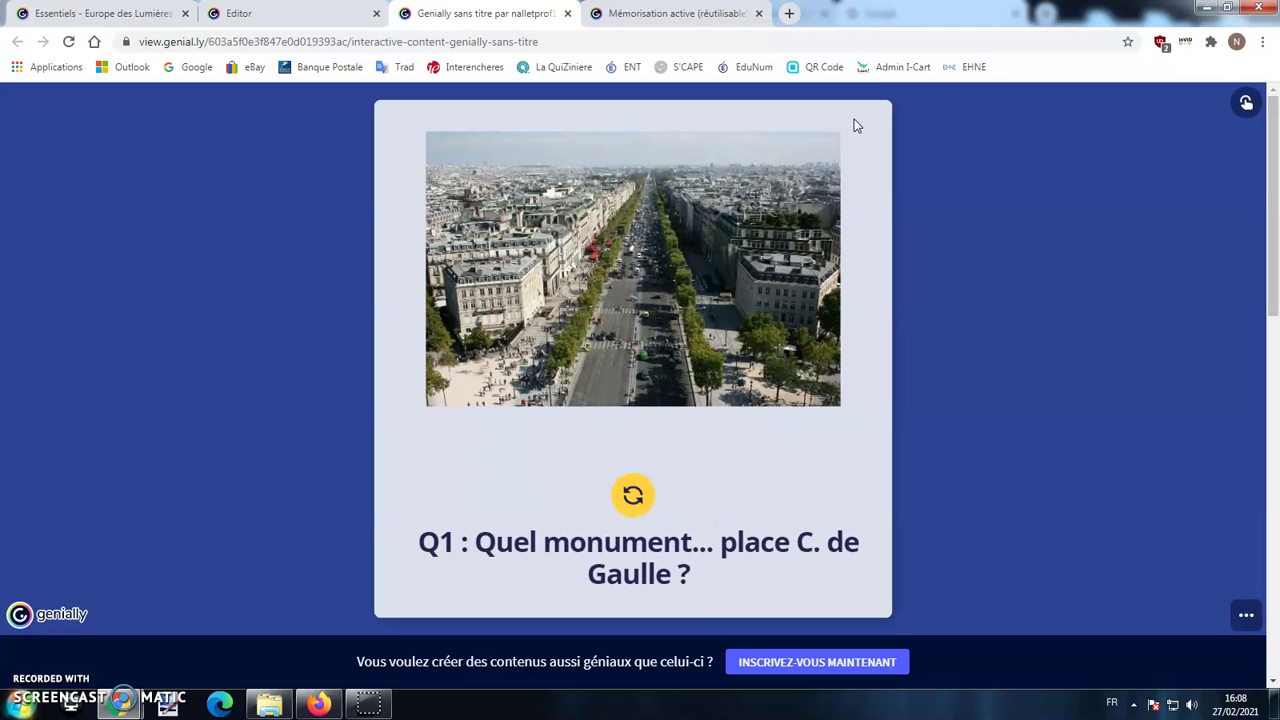
click(635, 500)
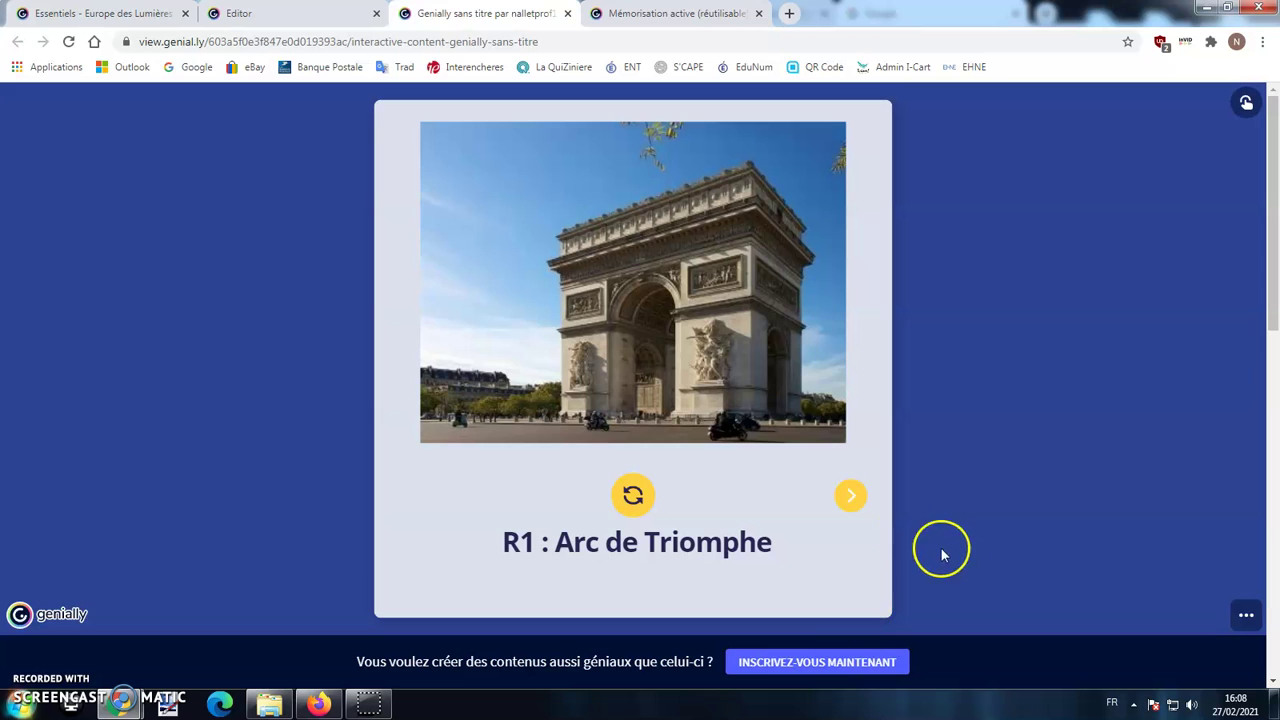
click(851, 496)
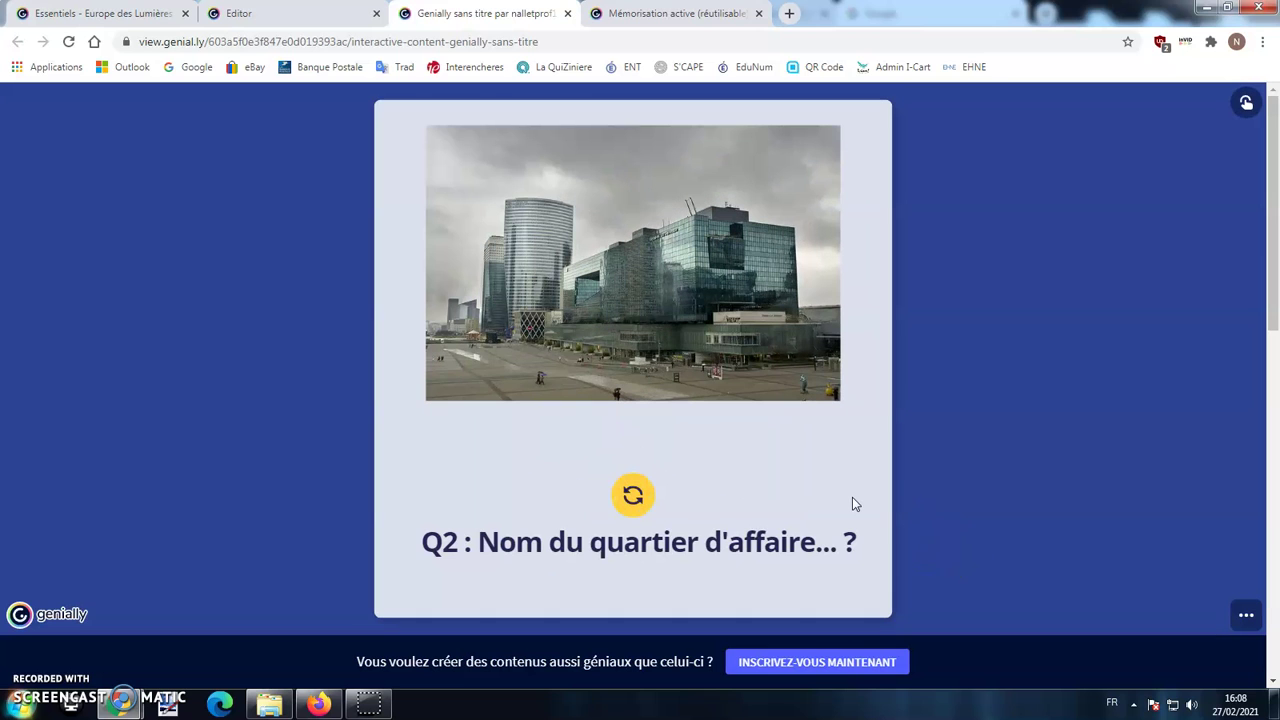
click(618, 502)
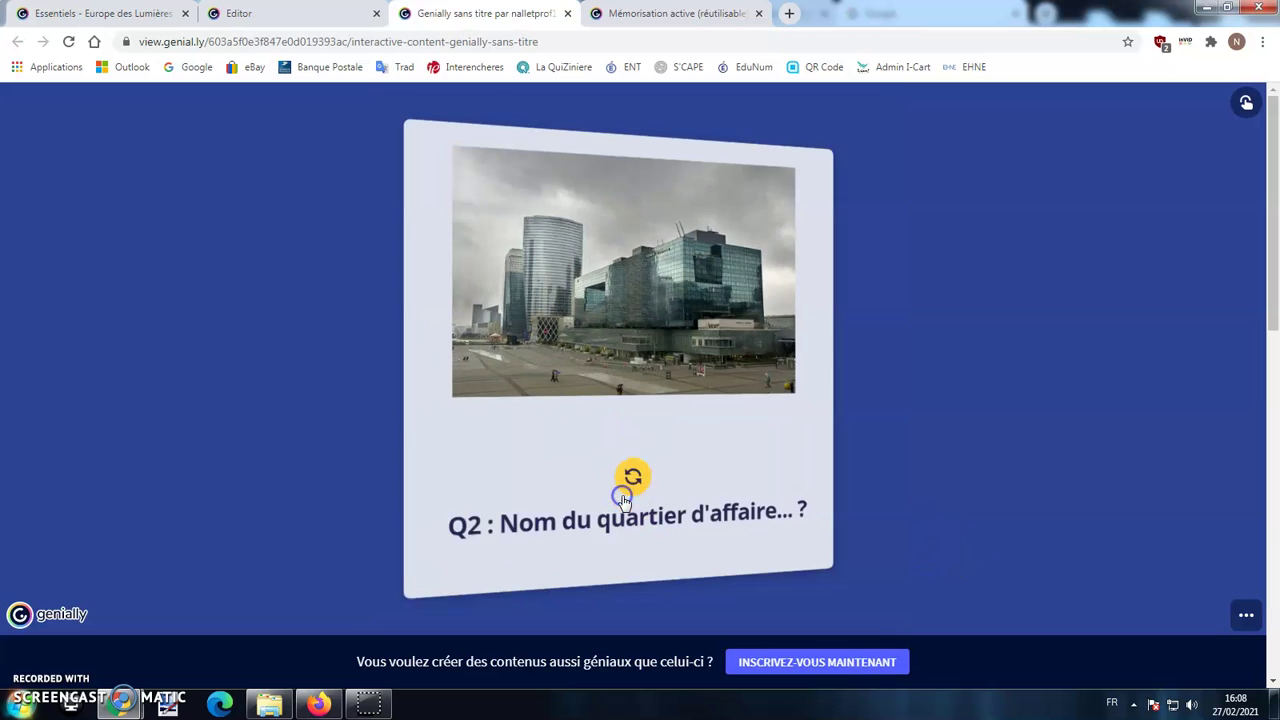
click(845, 495)
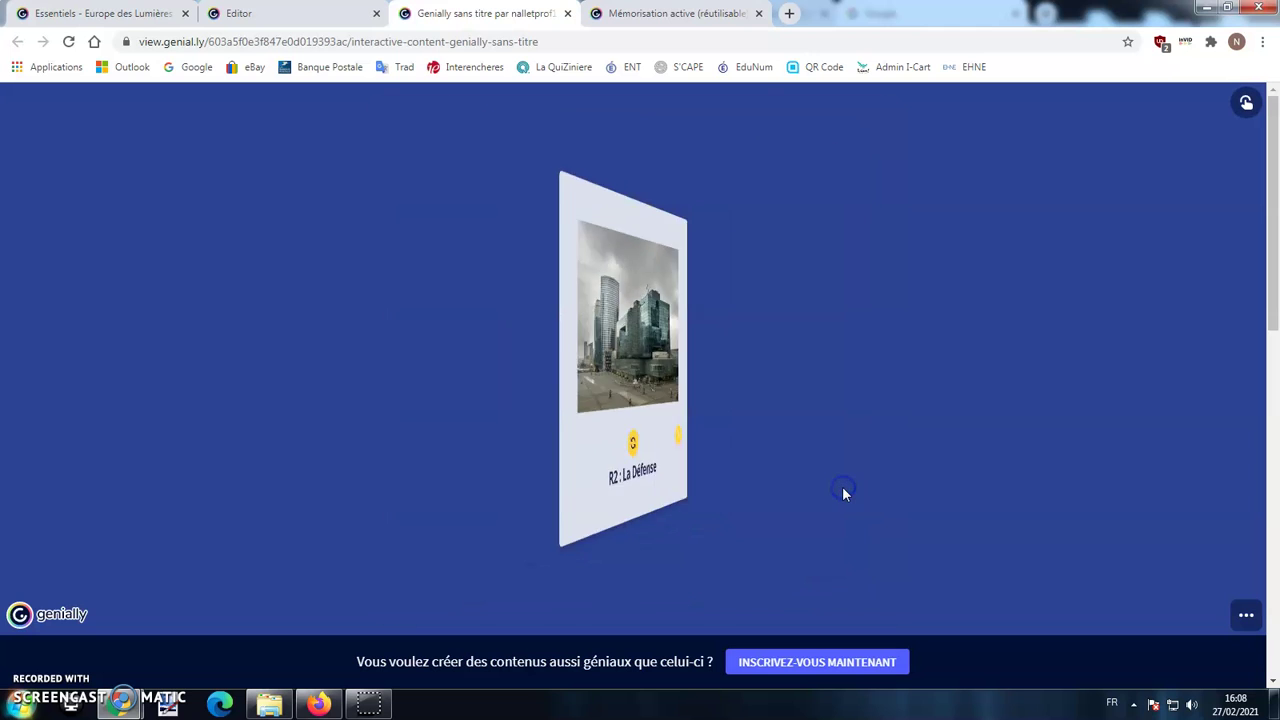
click(631, 503)
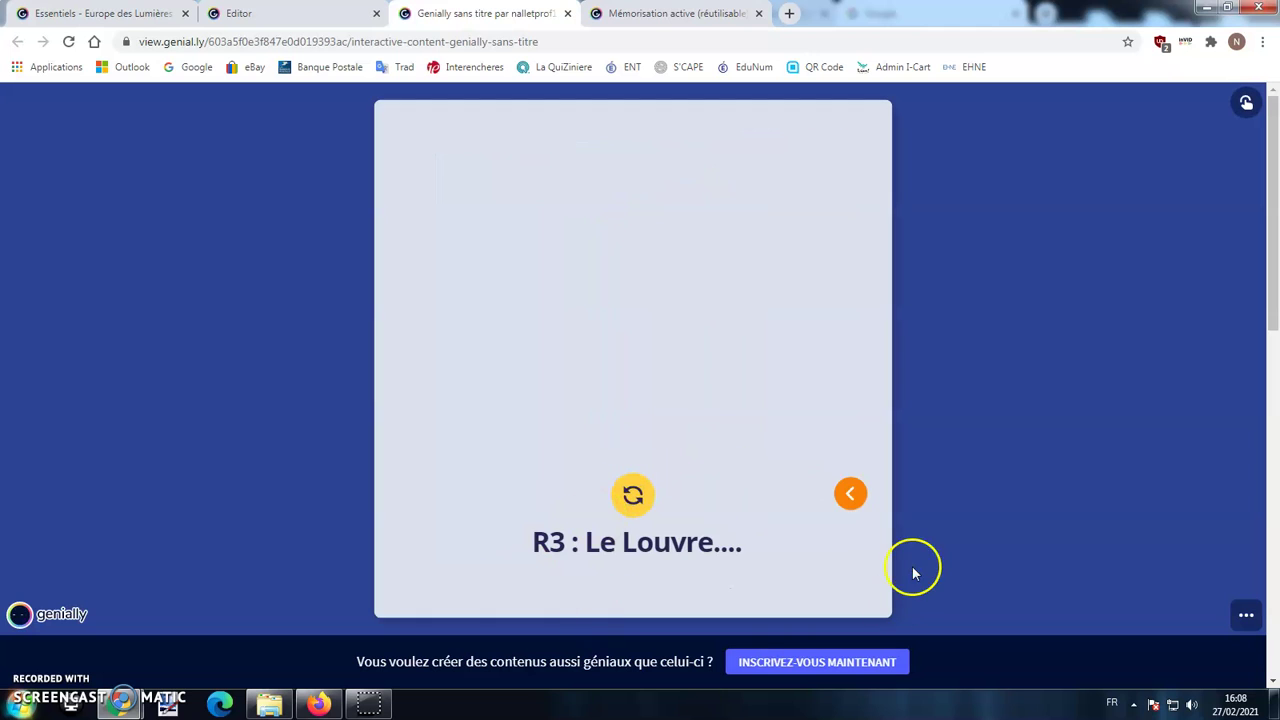
click(850, 495)
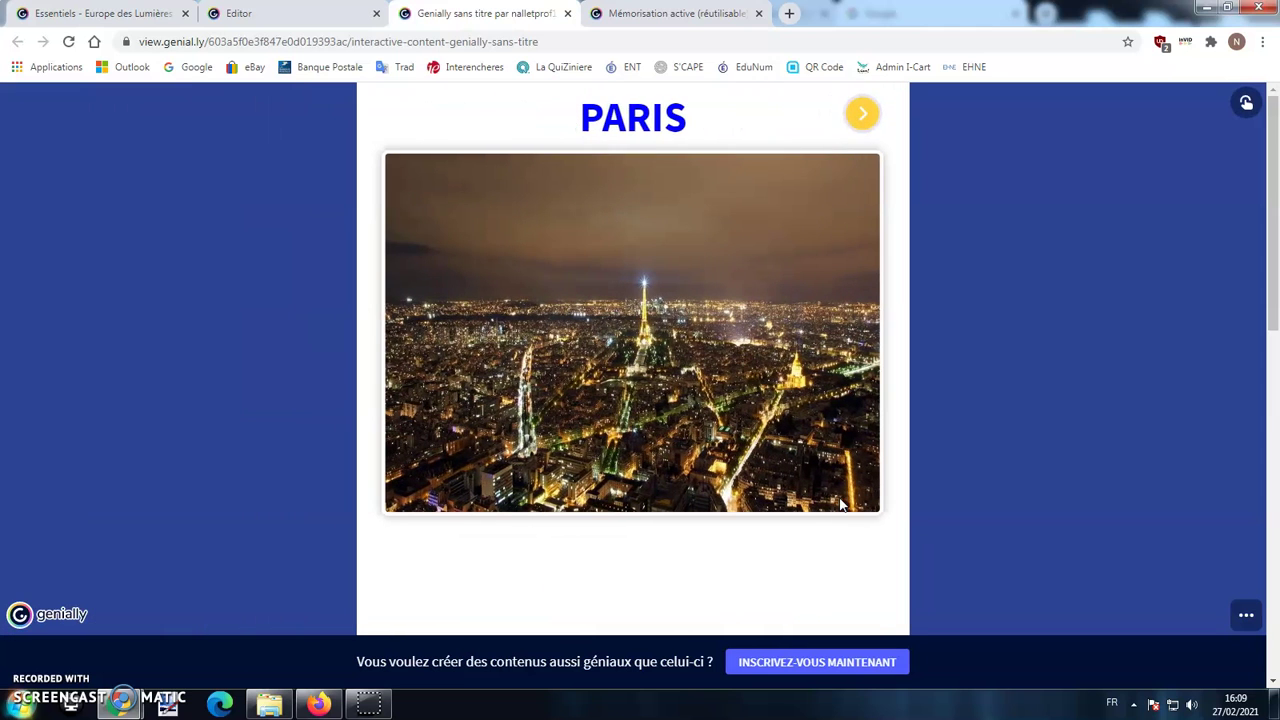
Return to the editor, dismiss the publication dialog, and open the project's sharing link options.
click(238, 13)
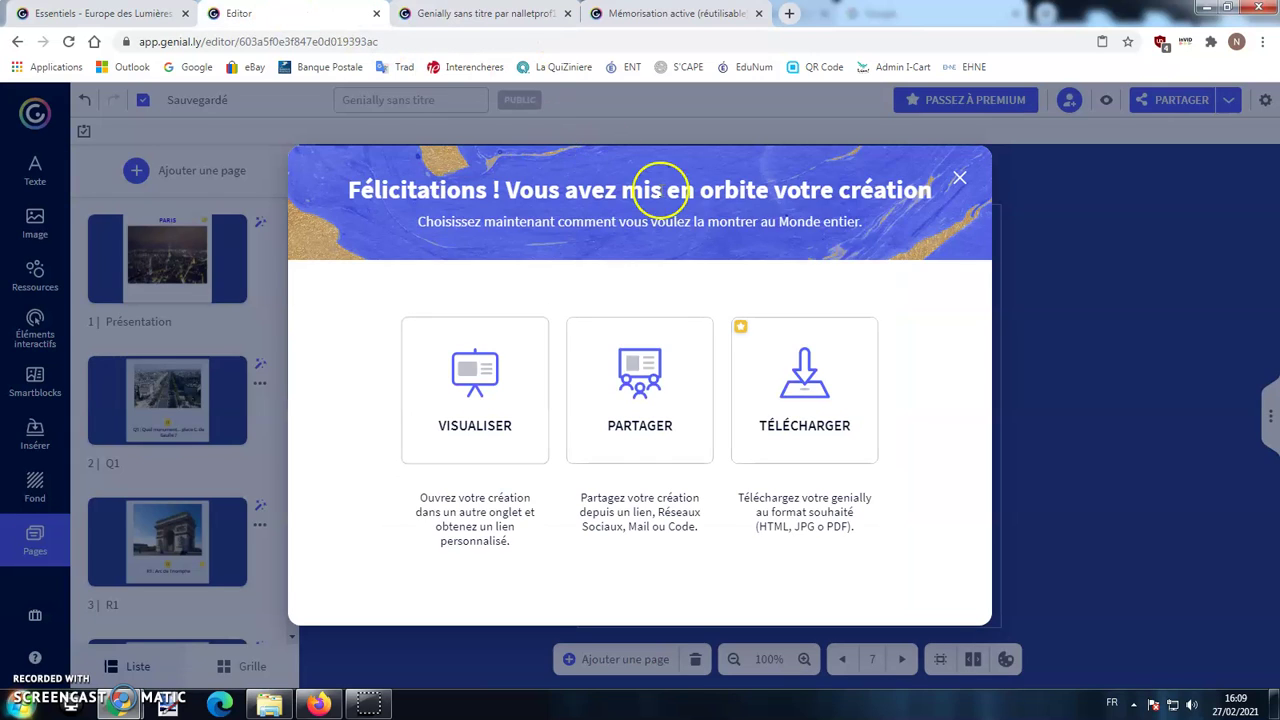
click(959, 178)
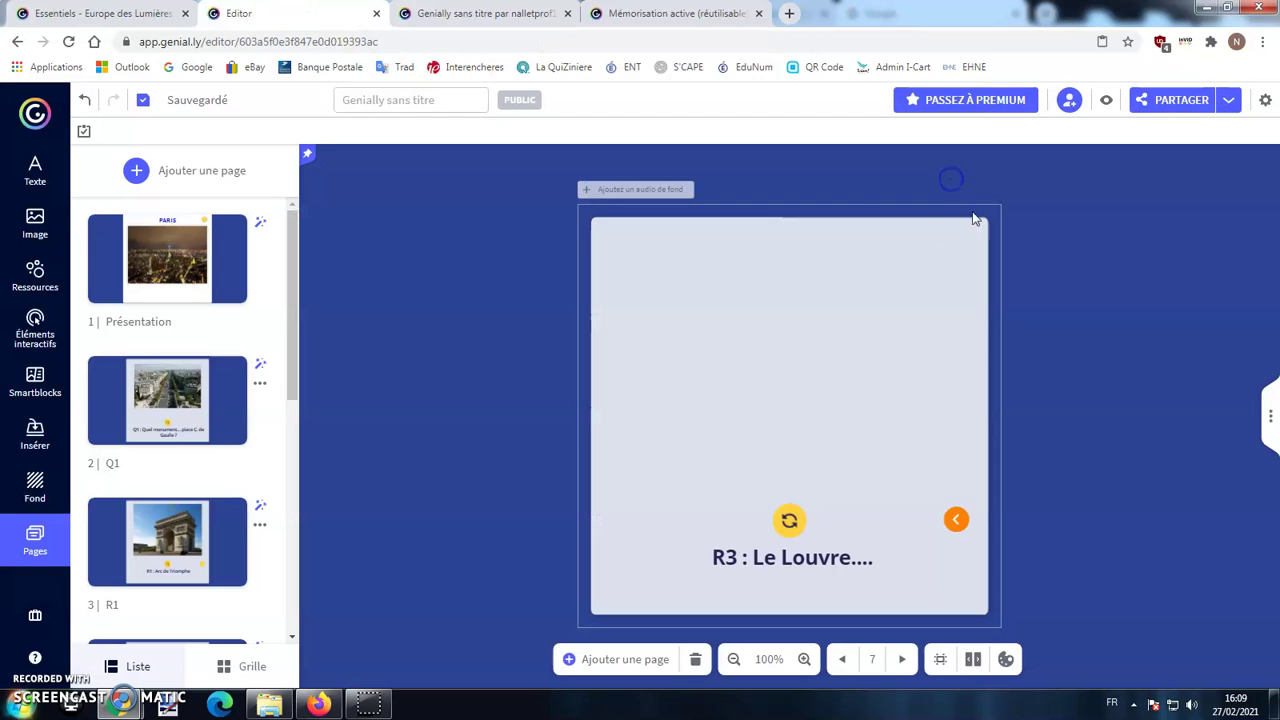
click(1184, 103)
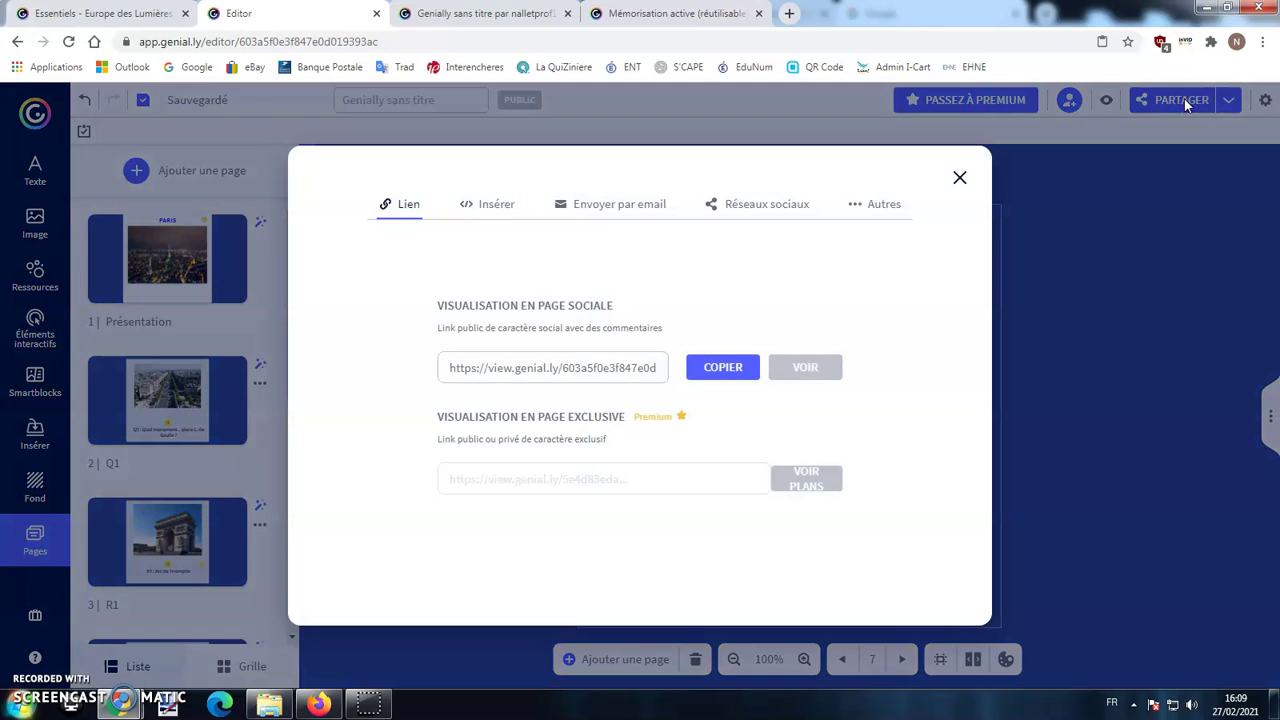
Reopen the sharing link options and copy the public social-page viewing link.
click(988, 165)
click(1229, 100)
click(1201, 108)
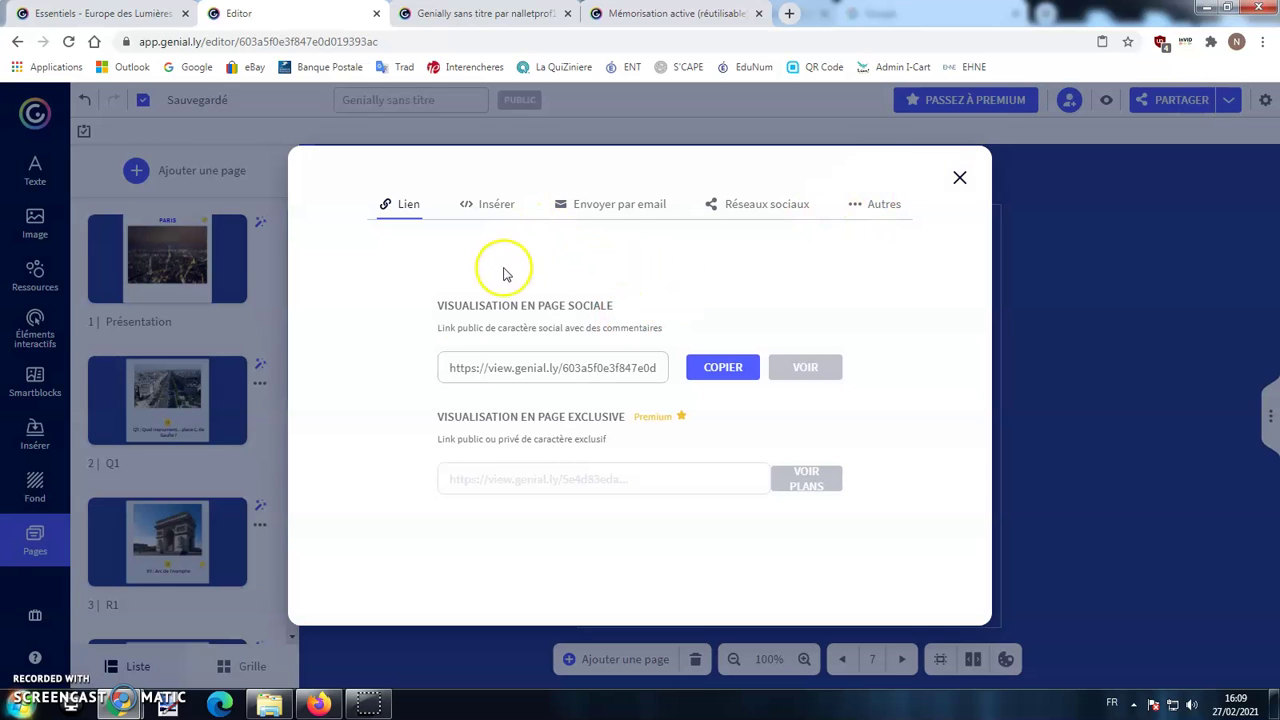
click(741, 370)
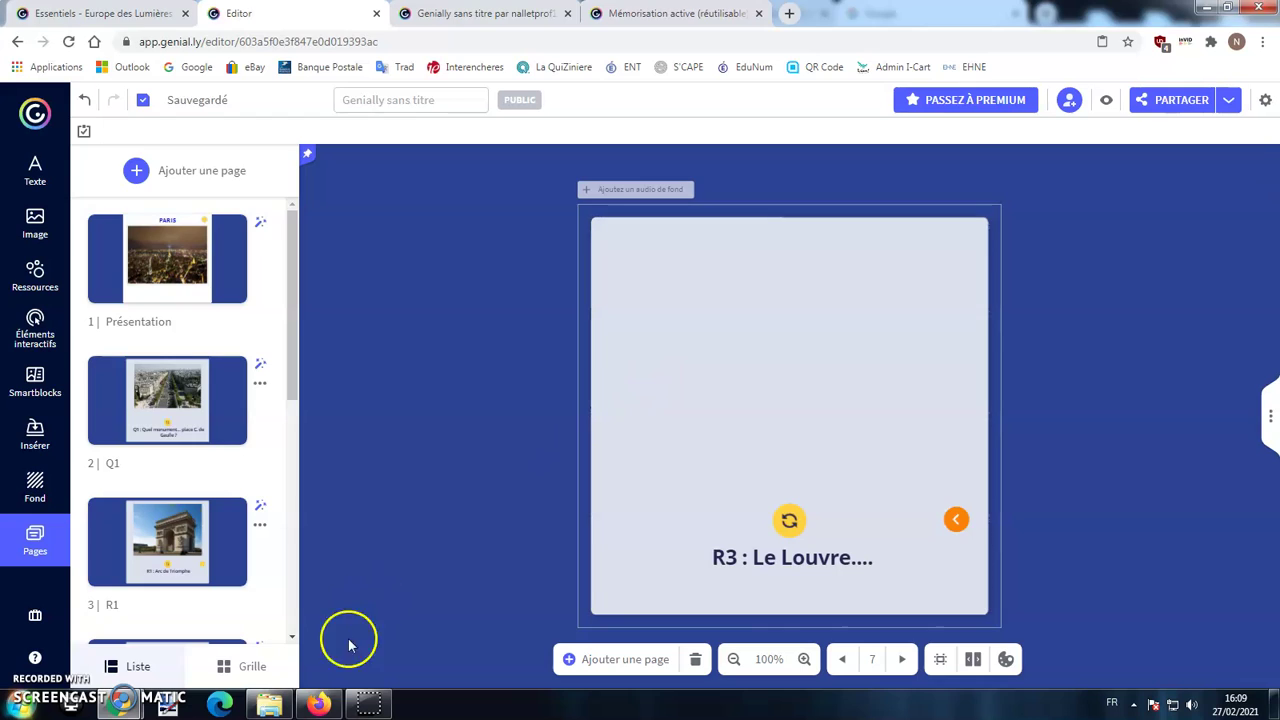
Switch to Firefox, load the copied viewing link, and go from the PARIS title page to card Q1.
click(318, 705)
right_click(309, 46)
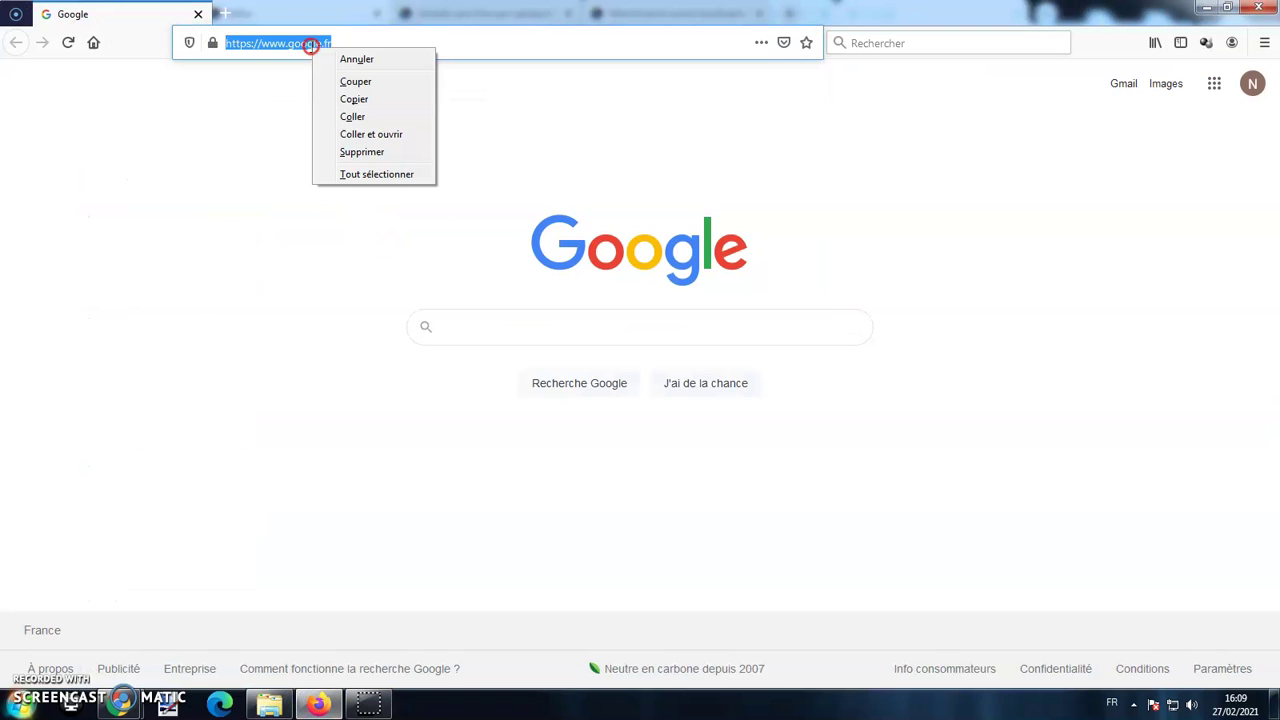
click(348, 122)
key(Return)
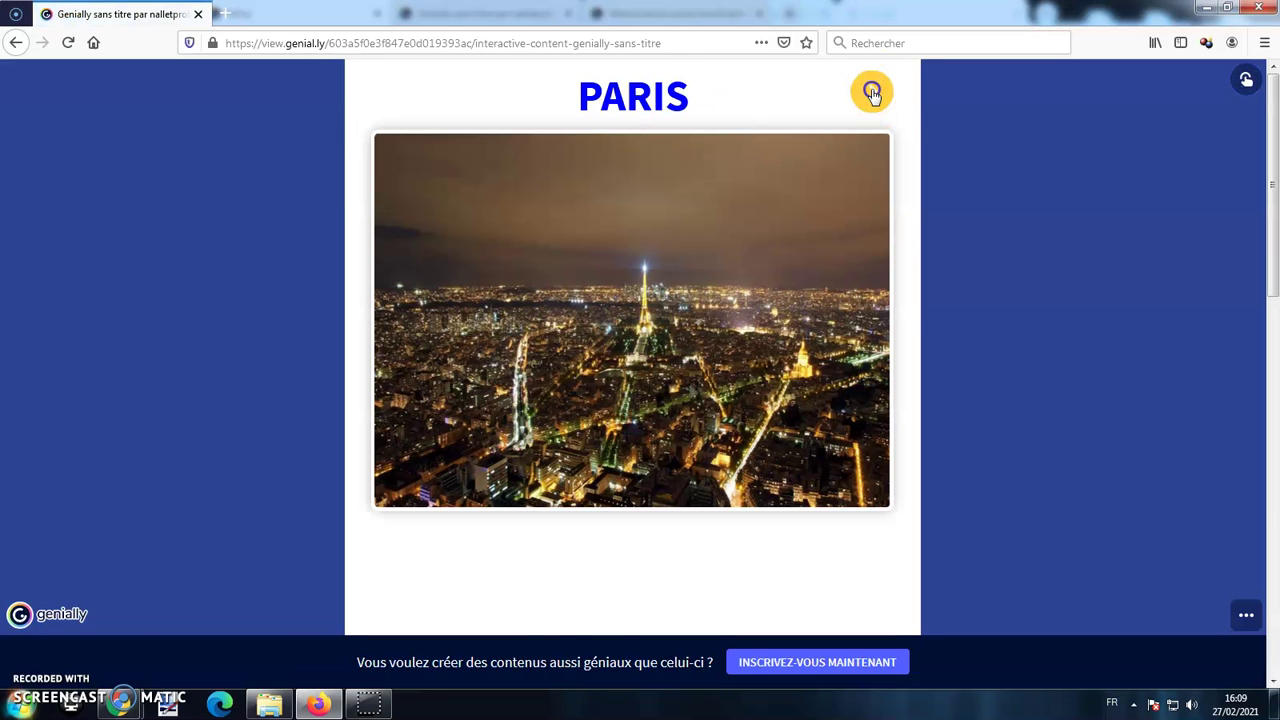
click(872, 93)
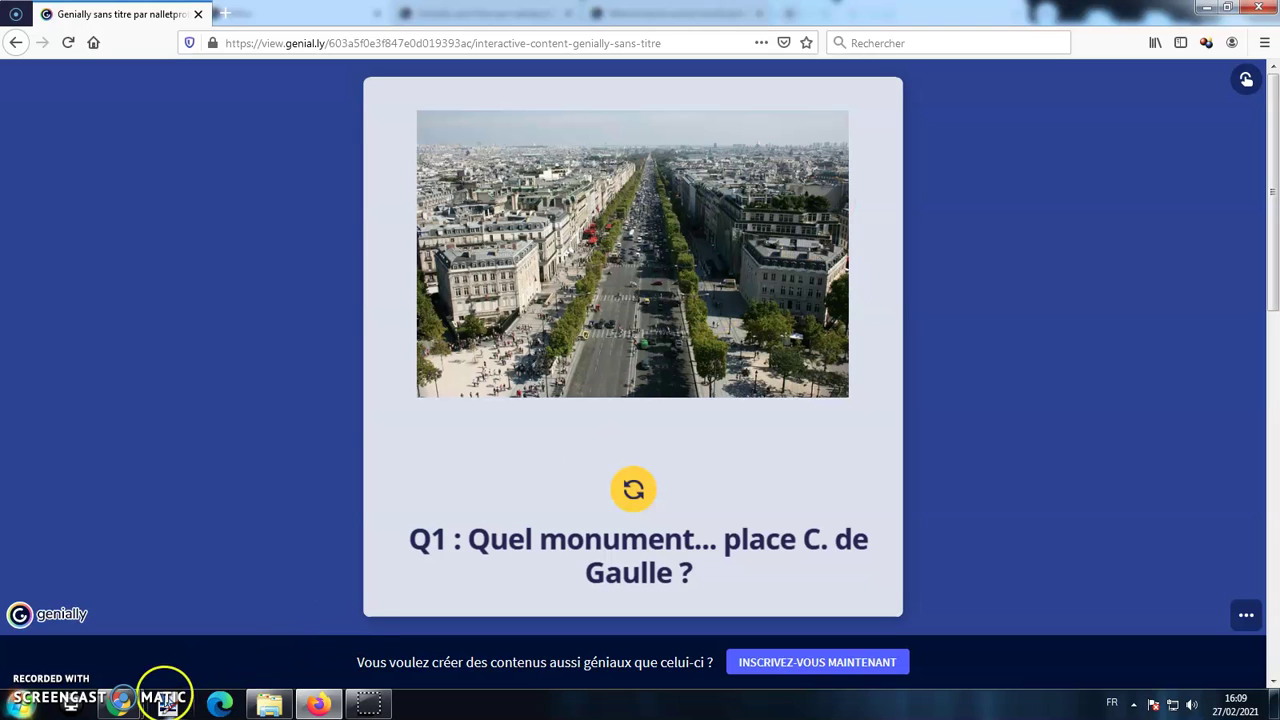
Switch back to Chrome and test the published Mémorisation active template from its title page through Réponse 2.
mouse_move(125, 700)
click(277, 625)
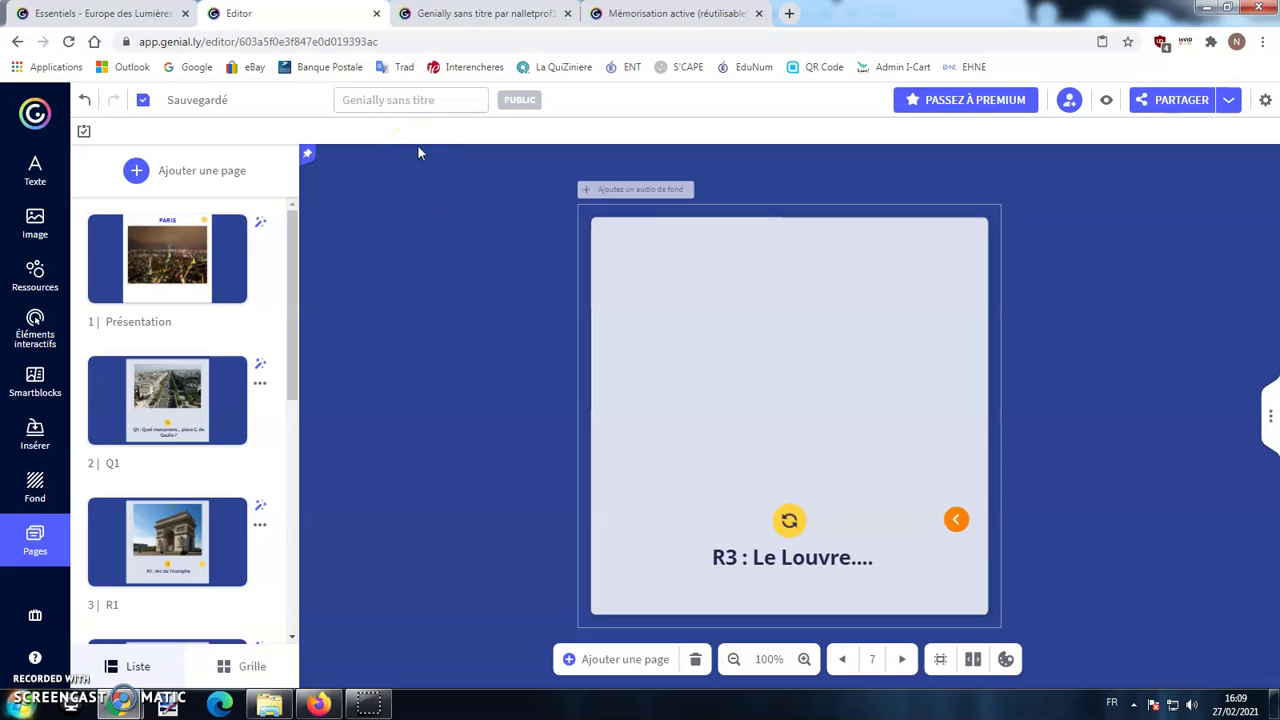
click(628, 17)
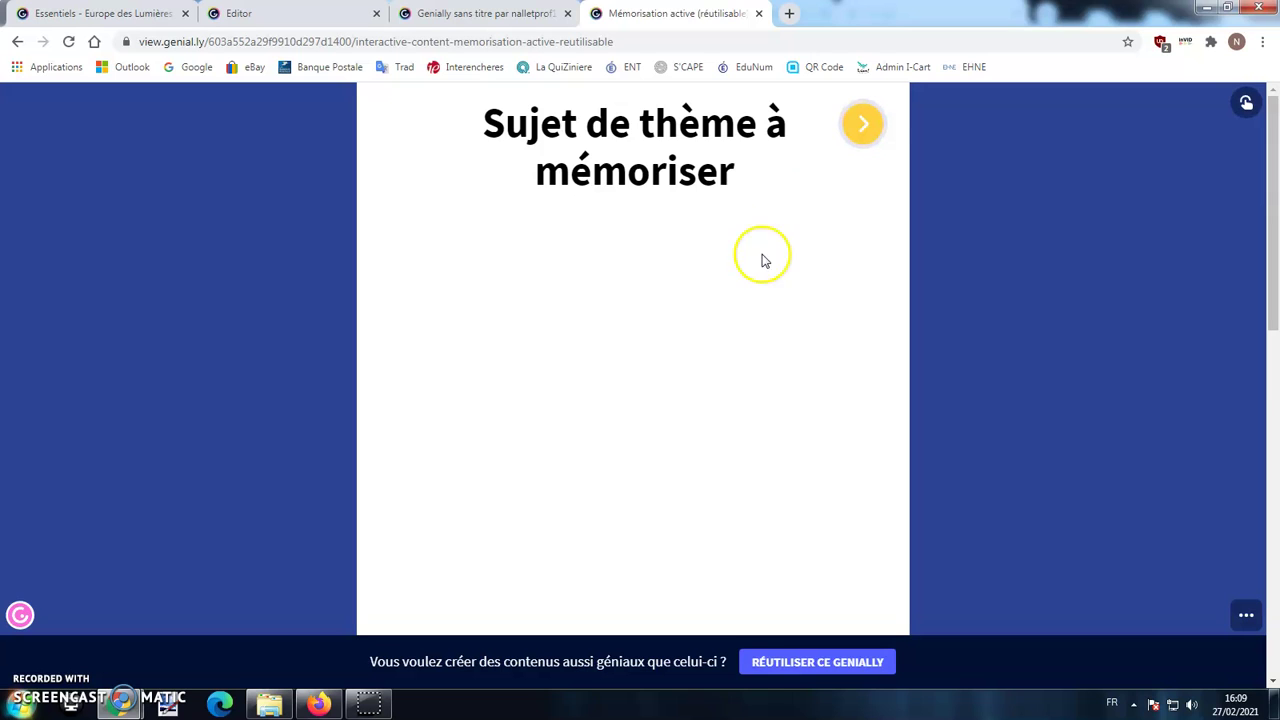
click(862, 133)
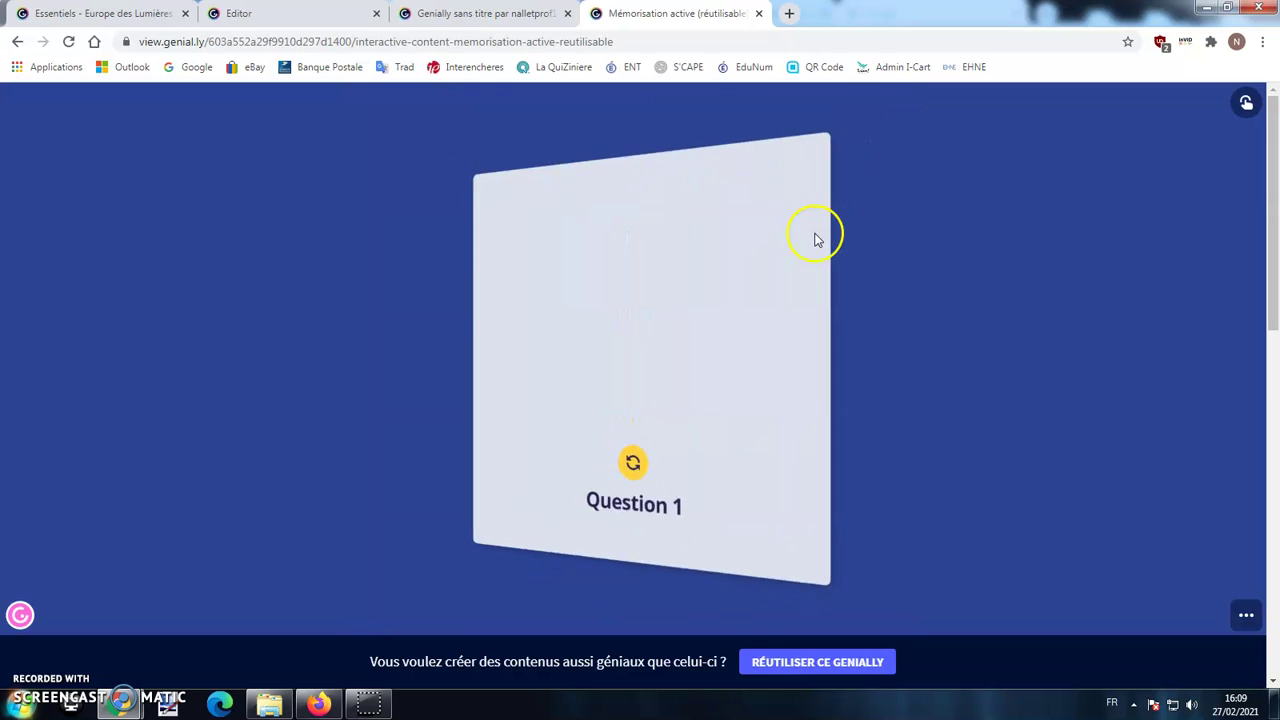
click(650, 488)
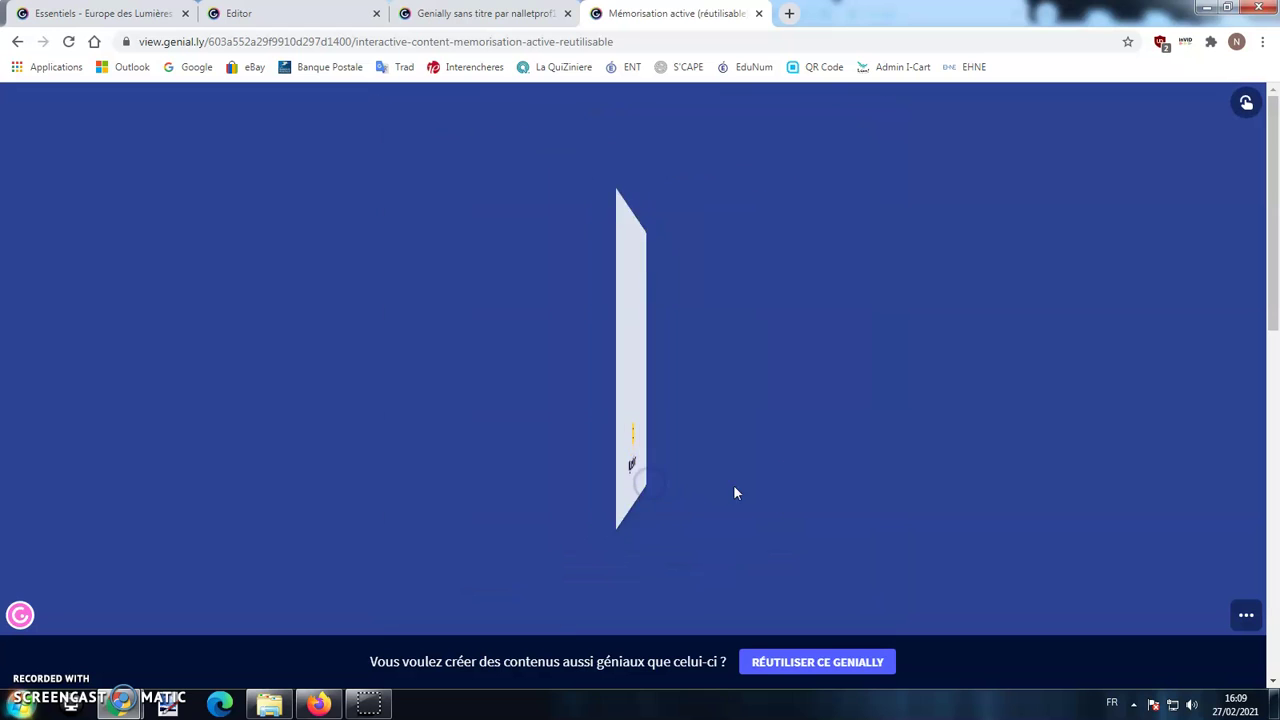
click(855, 495)
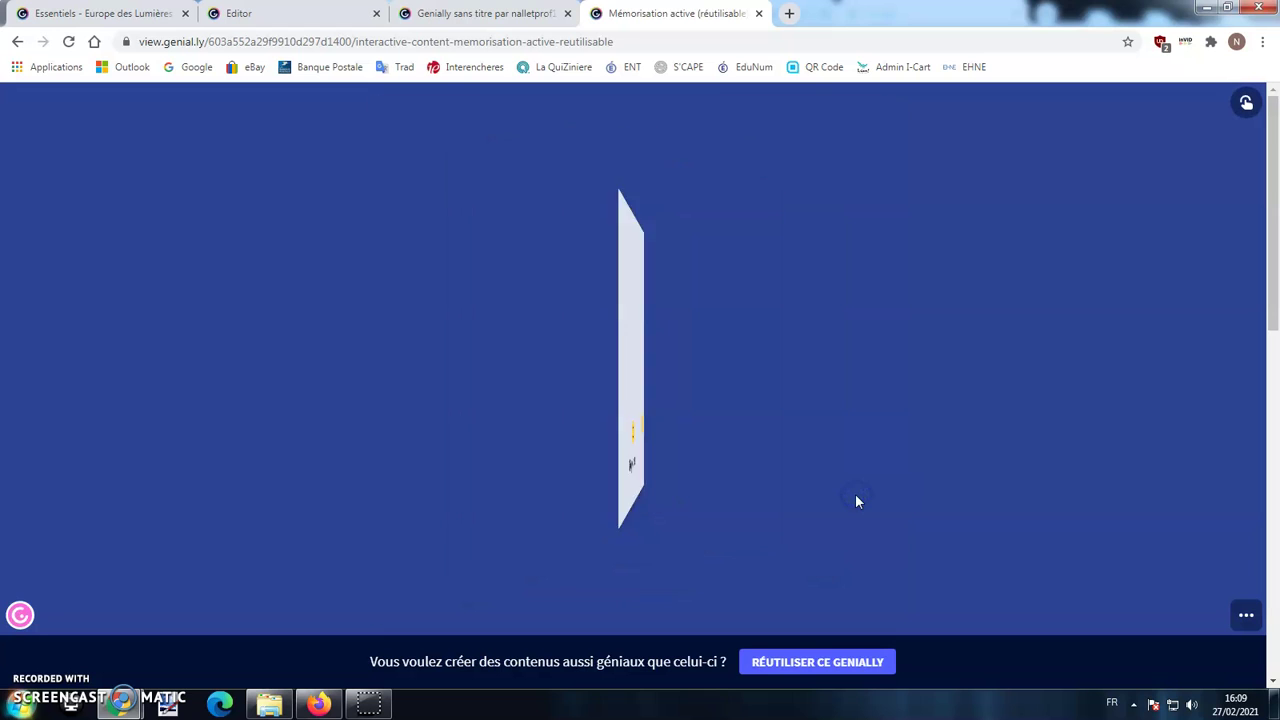
click(631, 490)
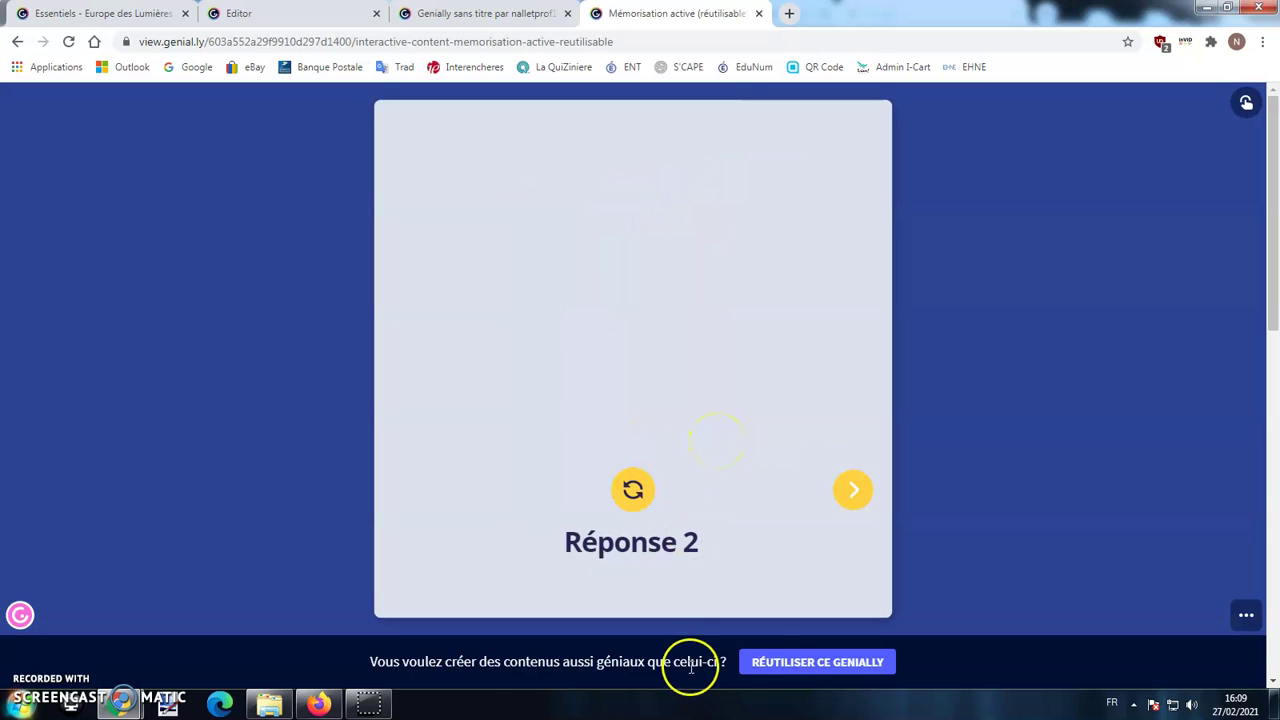
Reuse the Mémorisation active template as an editable copy and look through its list of question and answer pages.
click(766, 662)
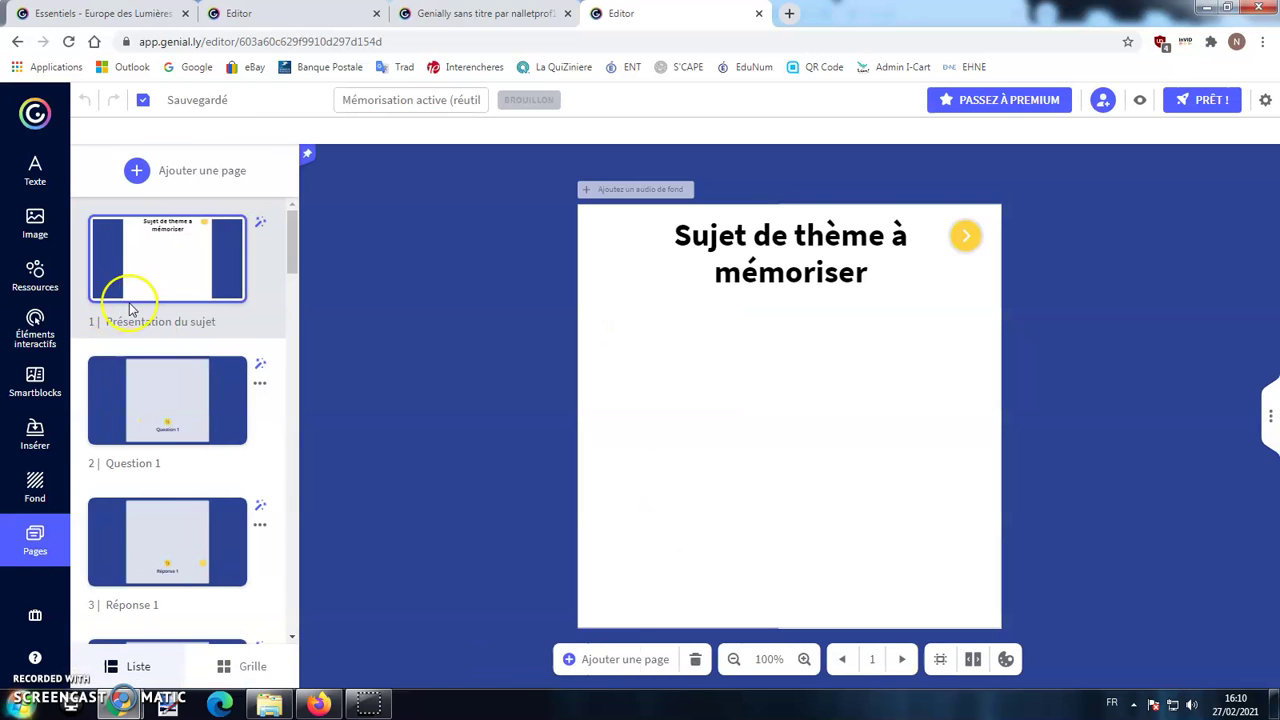
scroll(180, 370, down, 10)
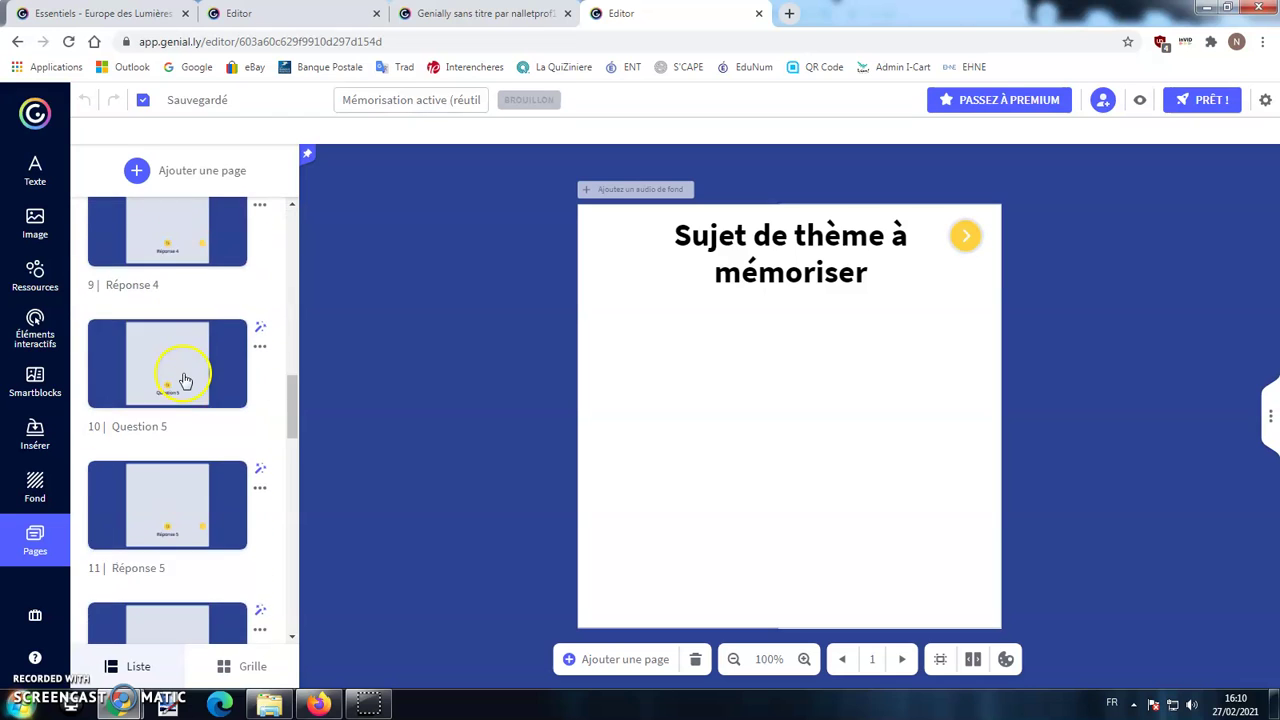
scroll(185, 380, down, 8)
scroll(185, 392, up, 18)
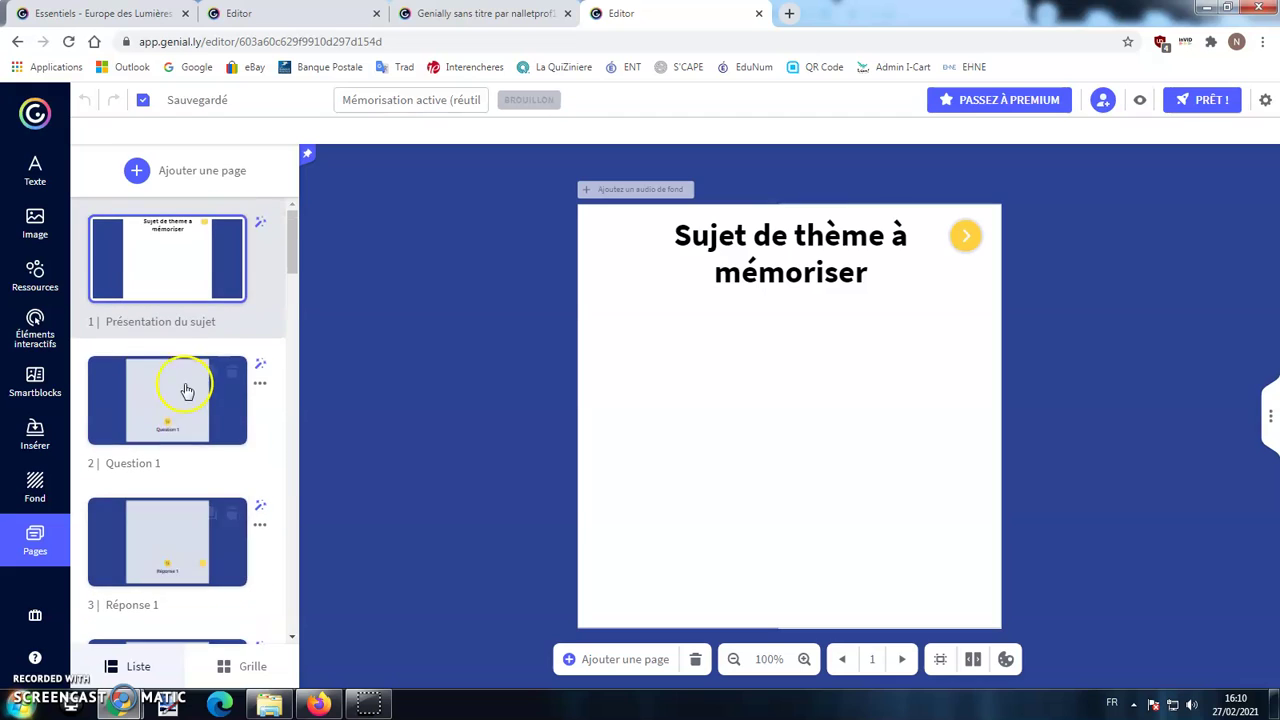